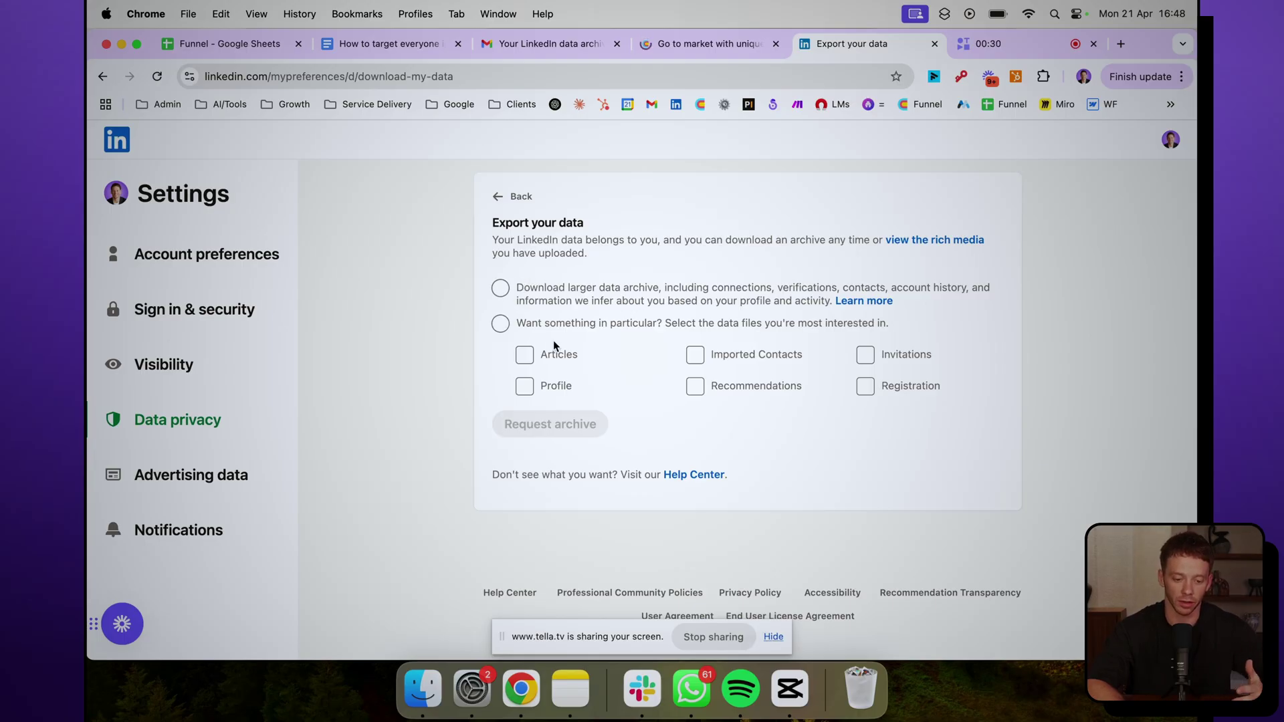
Select the larger data archive option in LinkedIn's data export and switch to the archive-ready email in Gmail
left_click(501, 287)
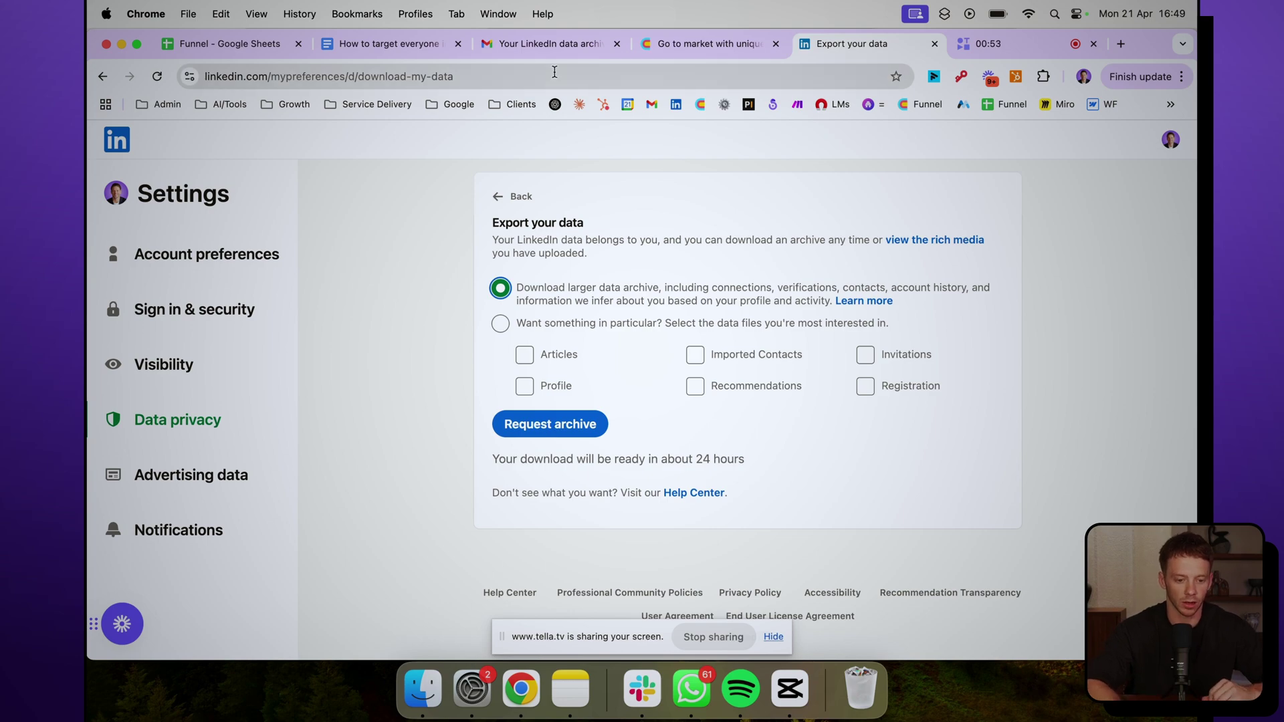
left_click(542, 44)
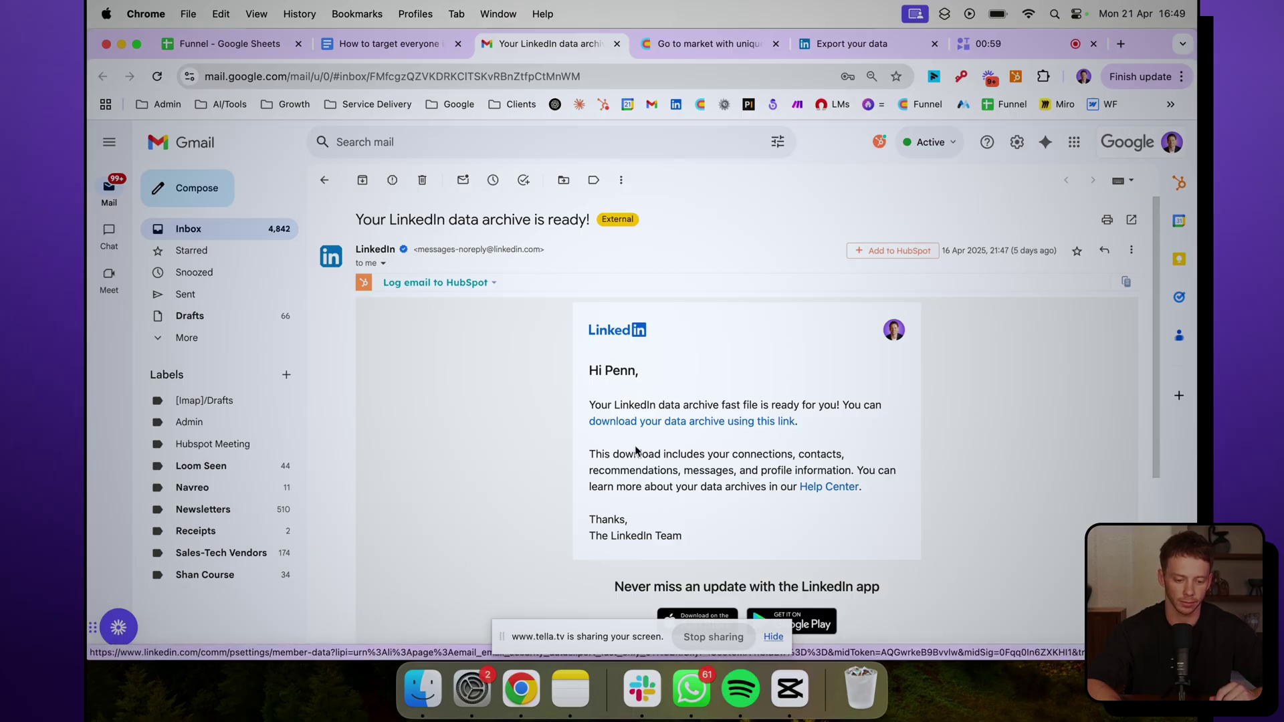
Switch to Finder and search this Mac for "connections"
left_click(422, 688)
left_click(969, 124)
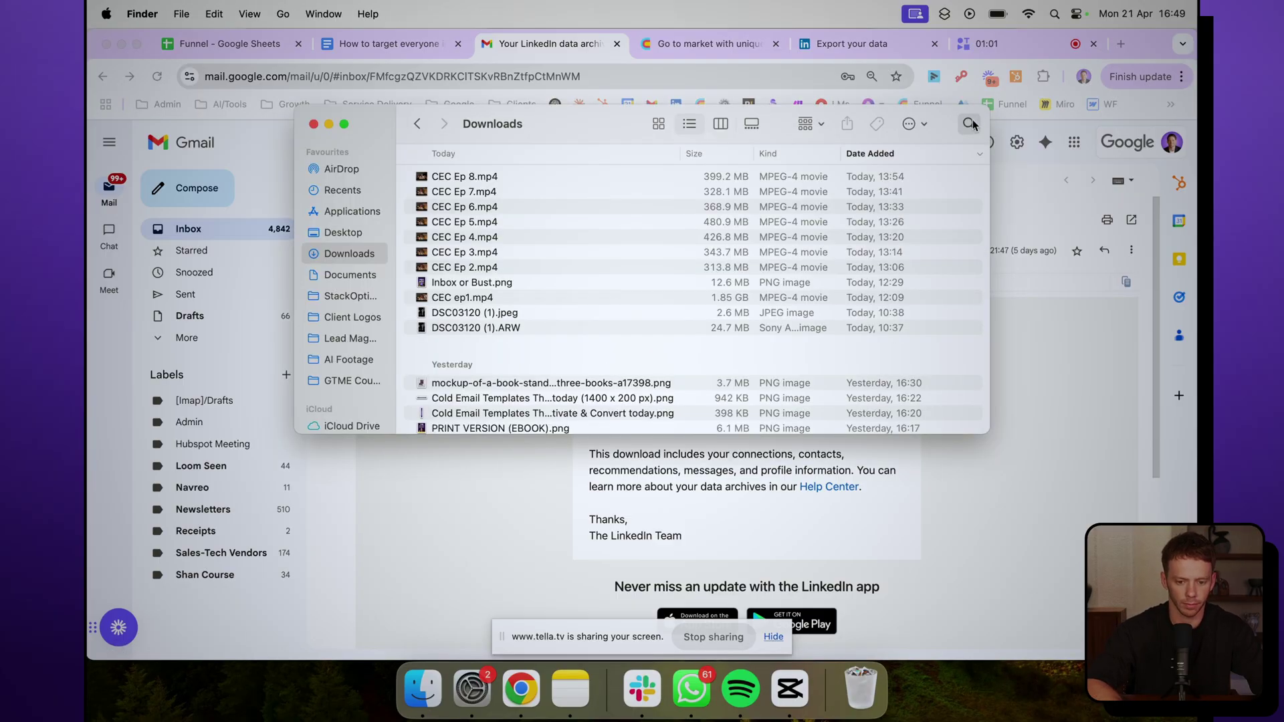
type("donne")
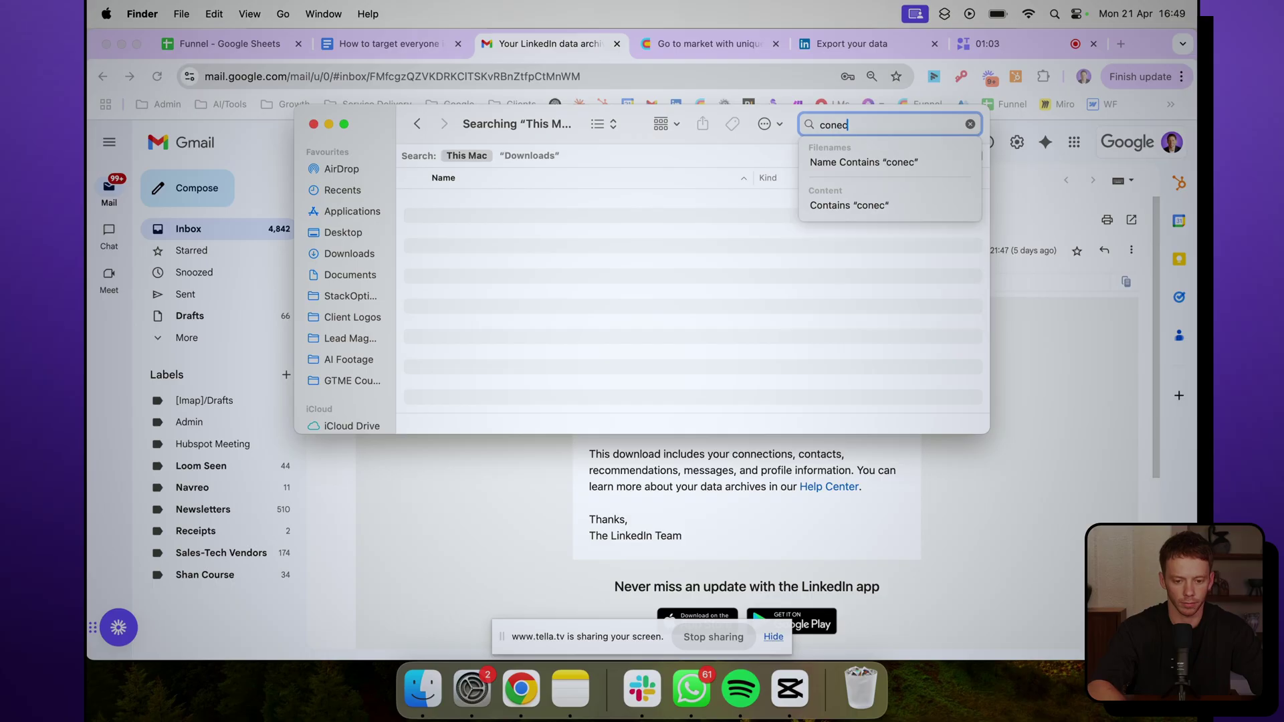
type("ct")
key("Down")
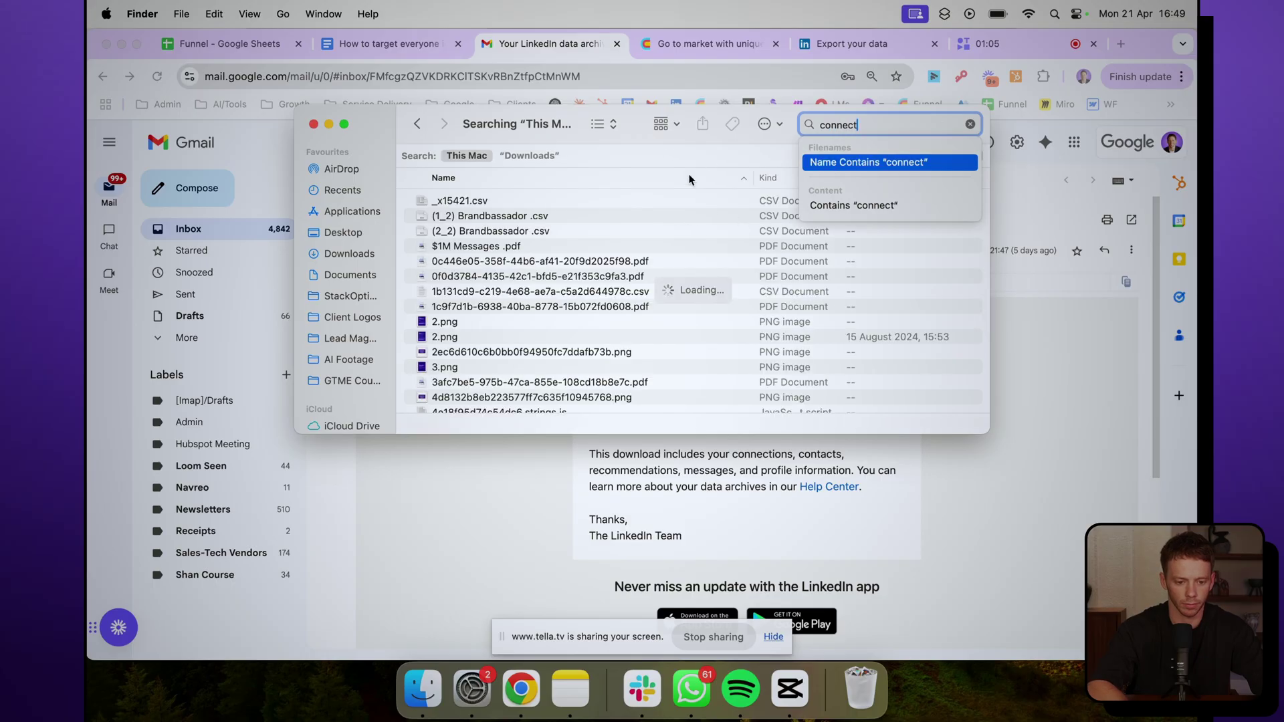
type("ions")
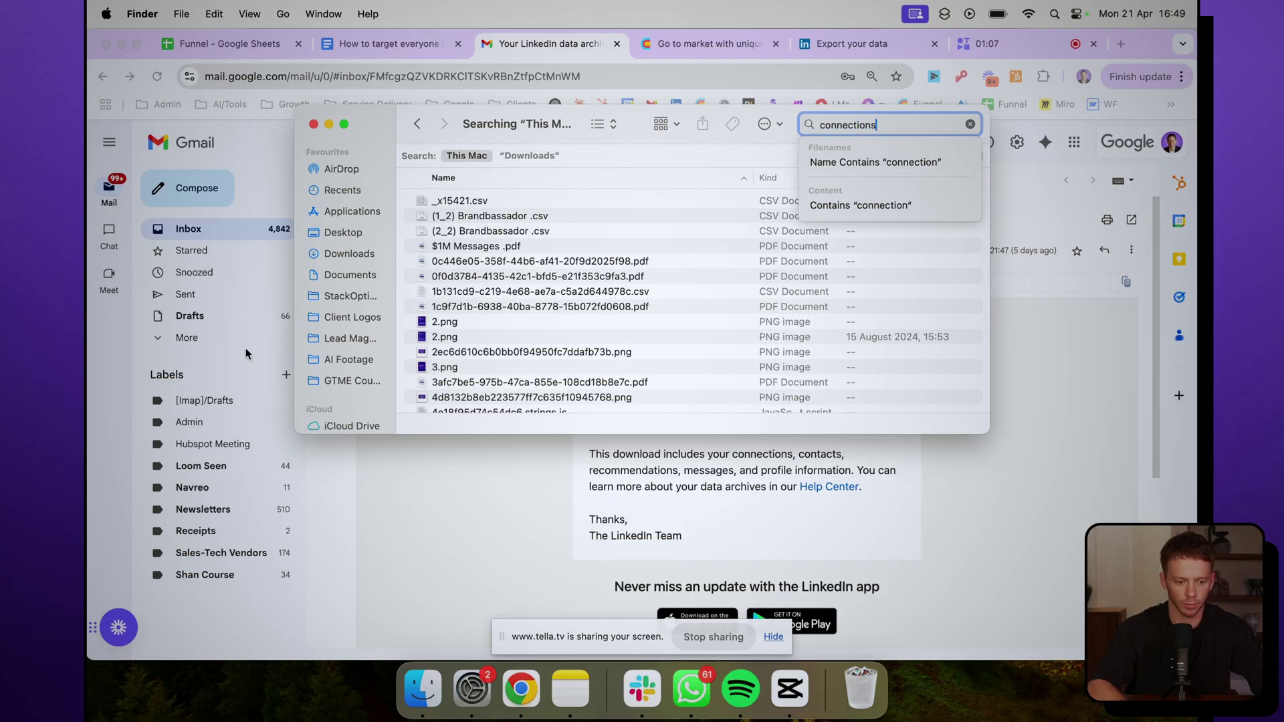
Return to the Downloads folder and select Connections.csv among the files from the previous 7 days
left_click(331, 254)
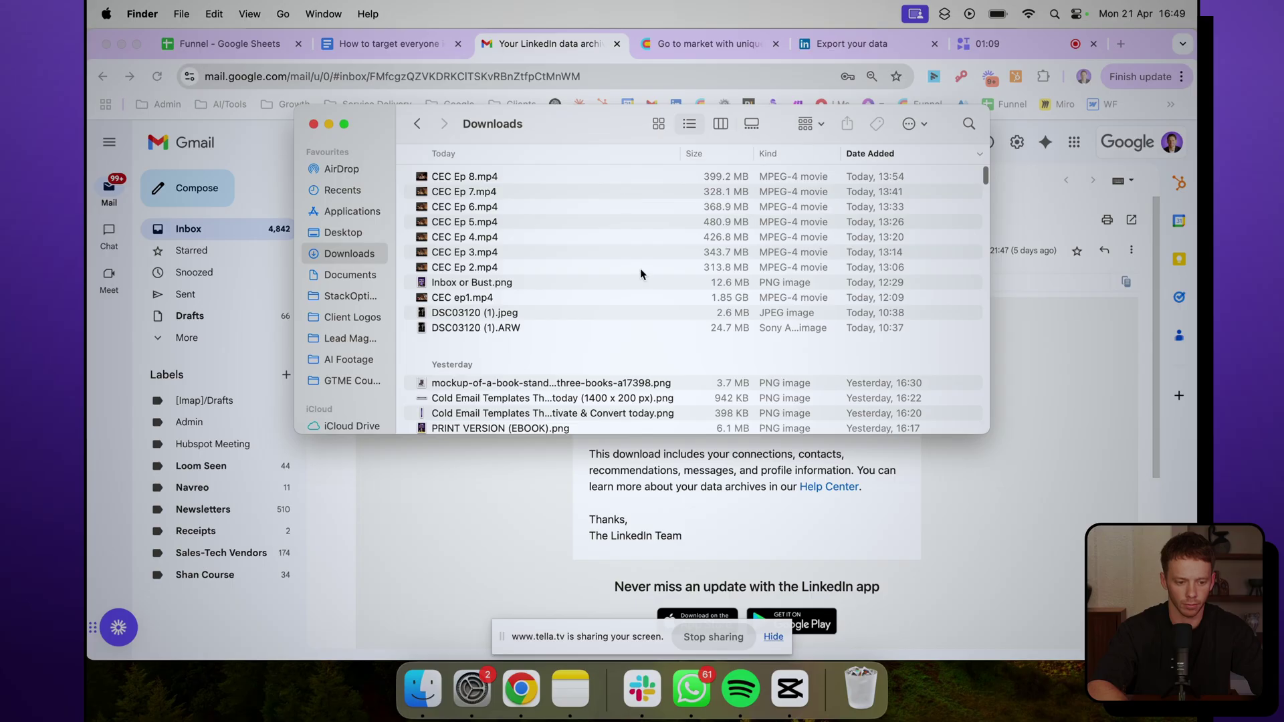
scroll(642, 275, "down", 5)
left_click(518, 302)
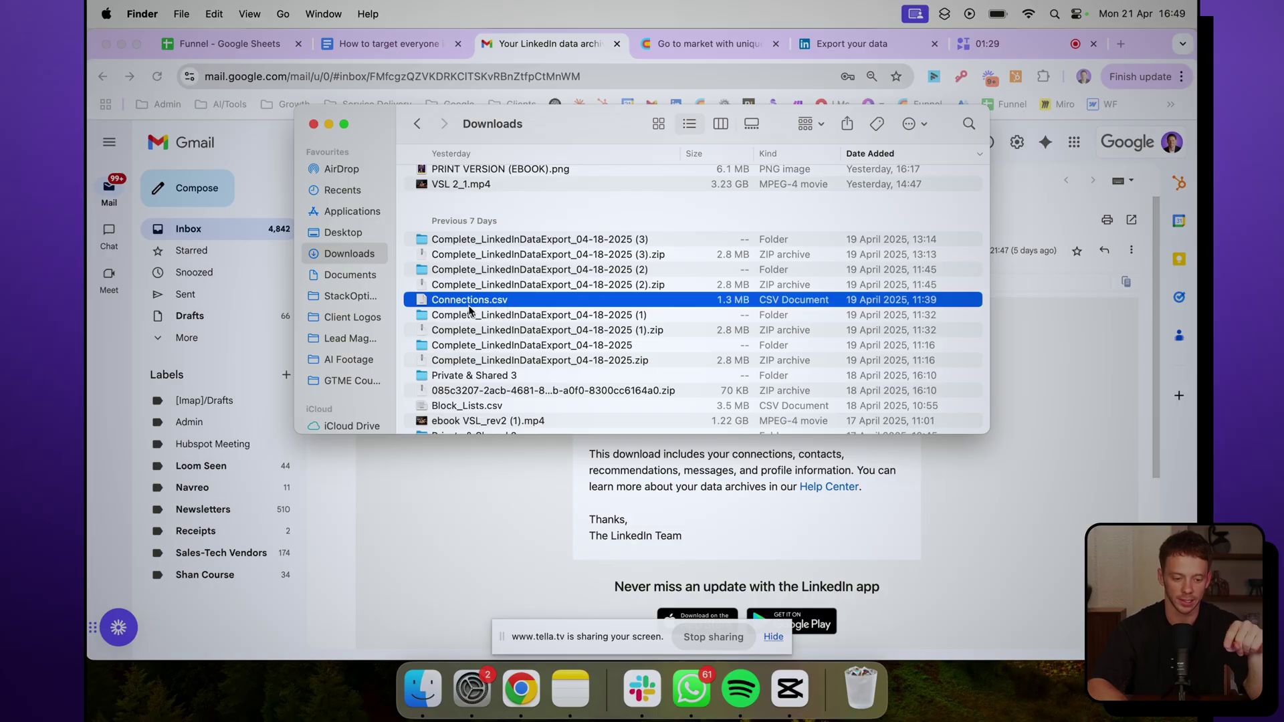
Switch to Clay and open the LinkedIn Connections table in the workbook
left_click(676, 45)
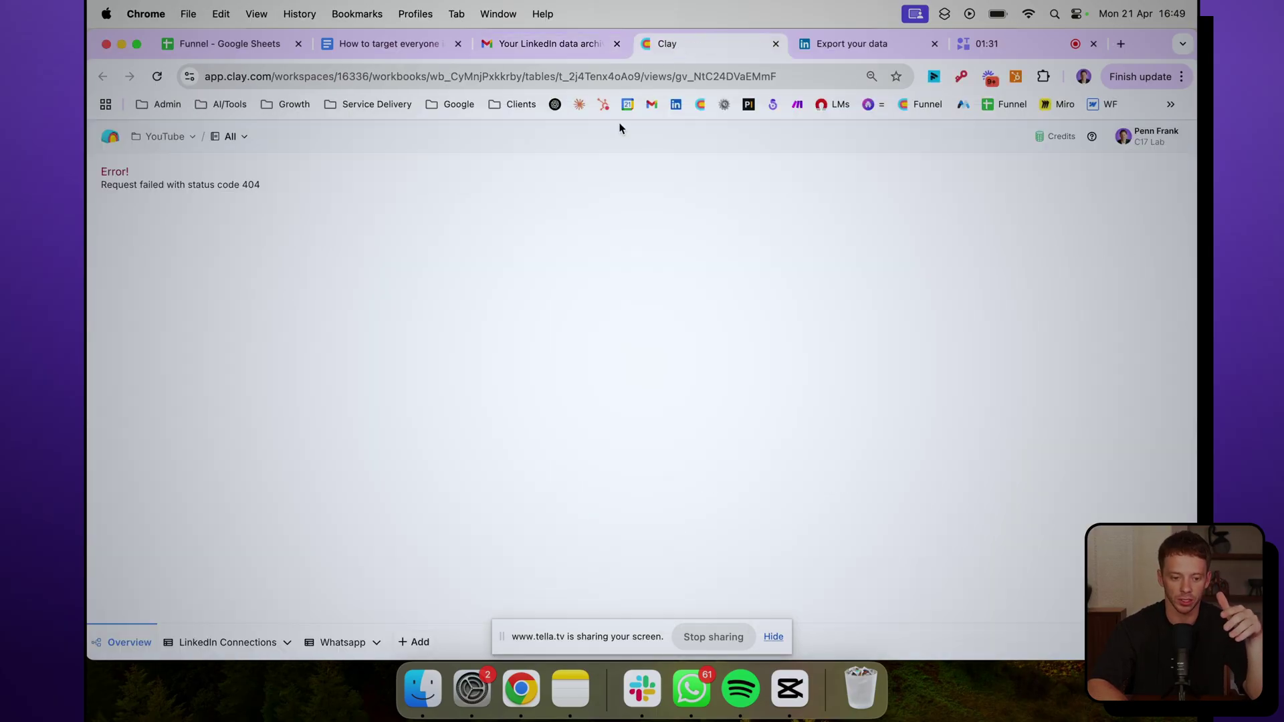
left_click(250, 644)
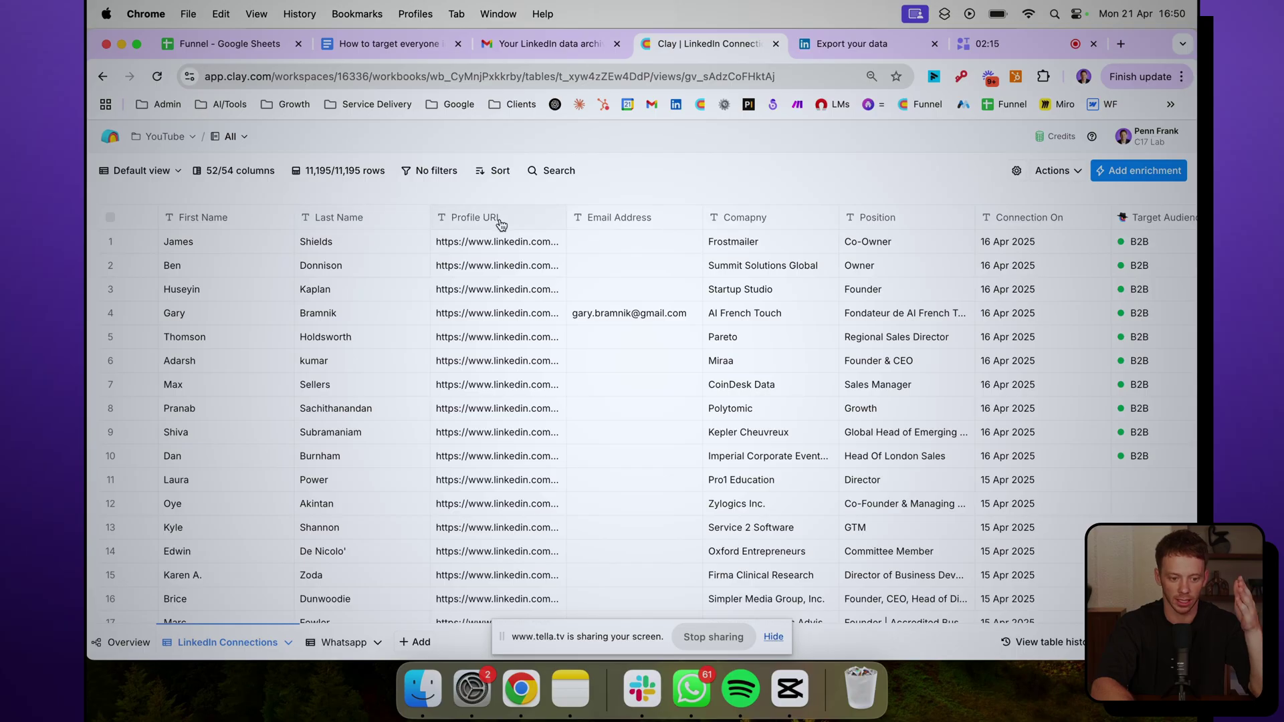
Examine the imported connection columns, from name, profile URL and company to position, connection date and target audience type
scroll(504, 221, "right", 3)
scroll(675, 230, "right", 5)
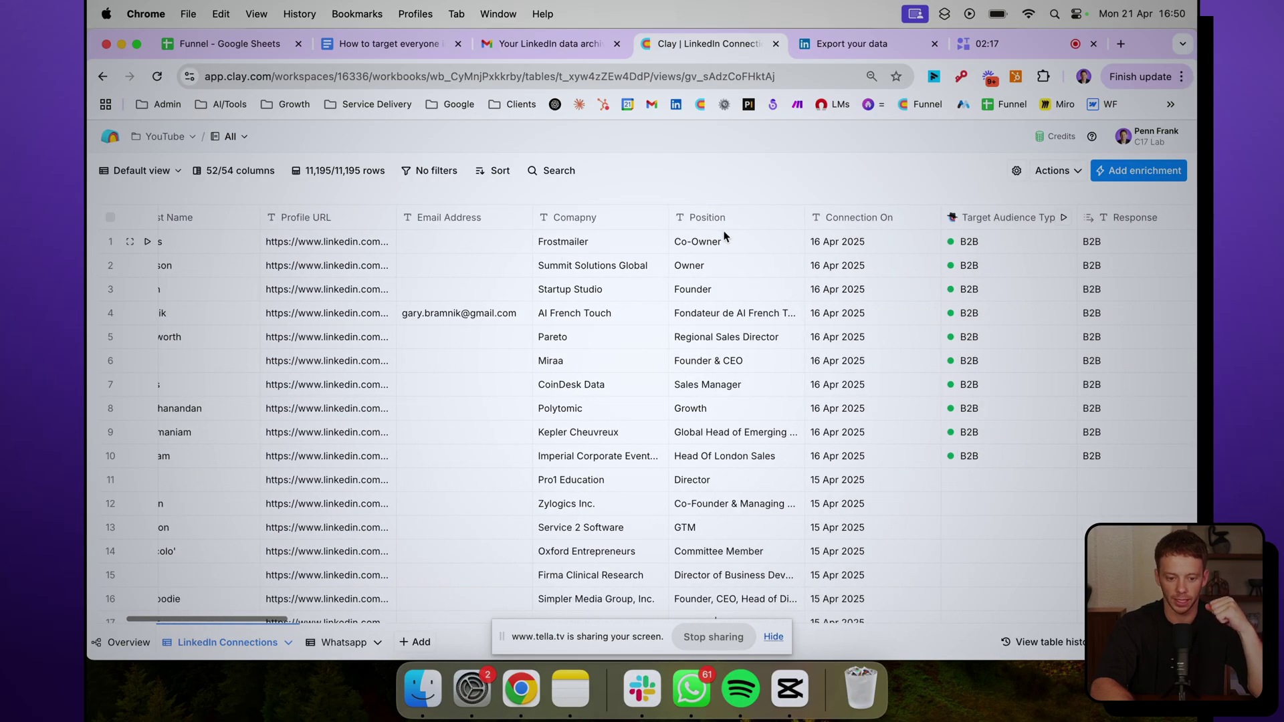
scroll(789, 229, "right", 1)
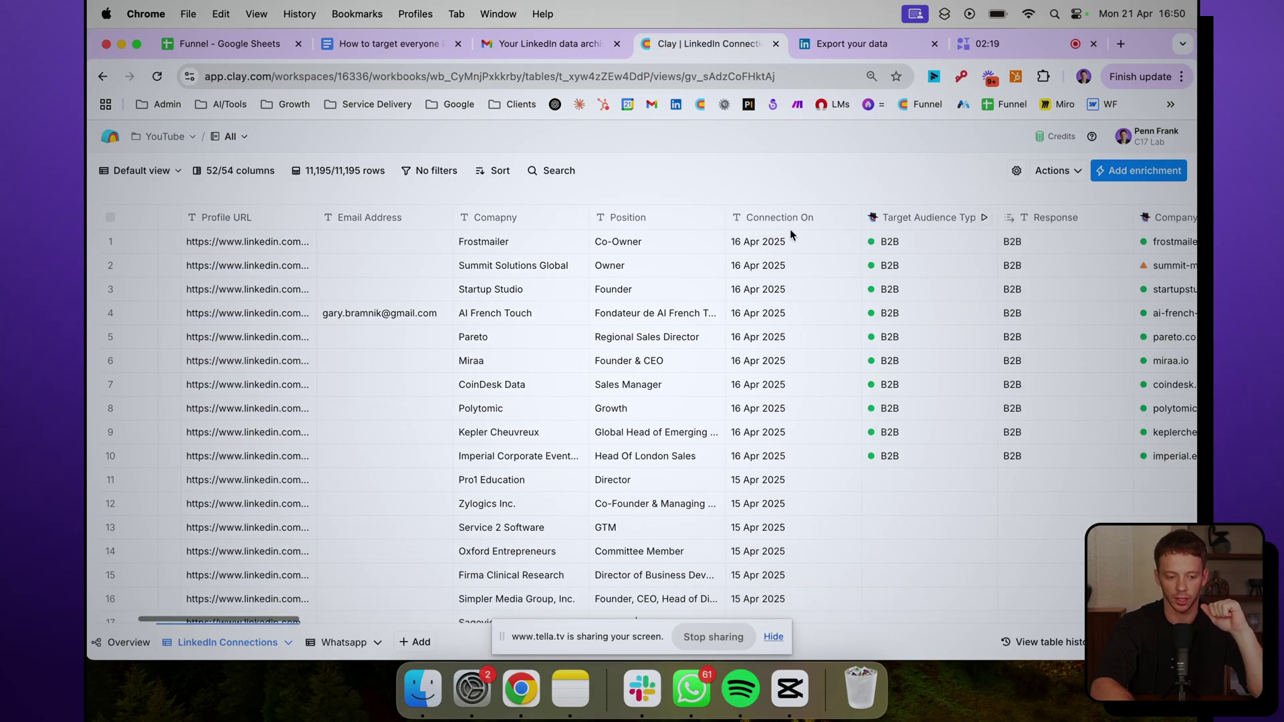
scroll(789, 229, "right", 1)
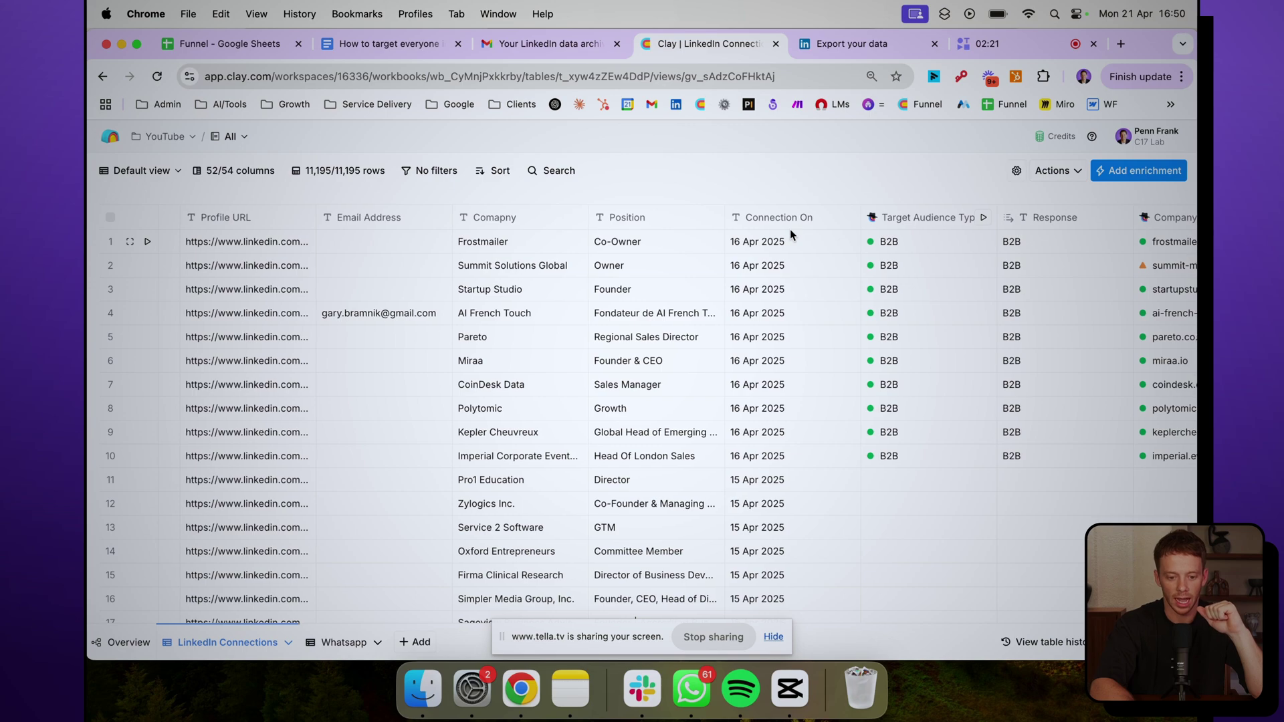
scroll(789, 229, "right", 1)
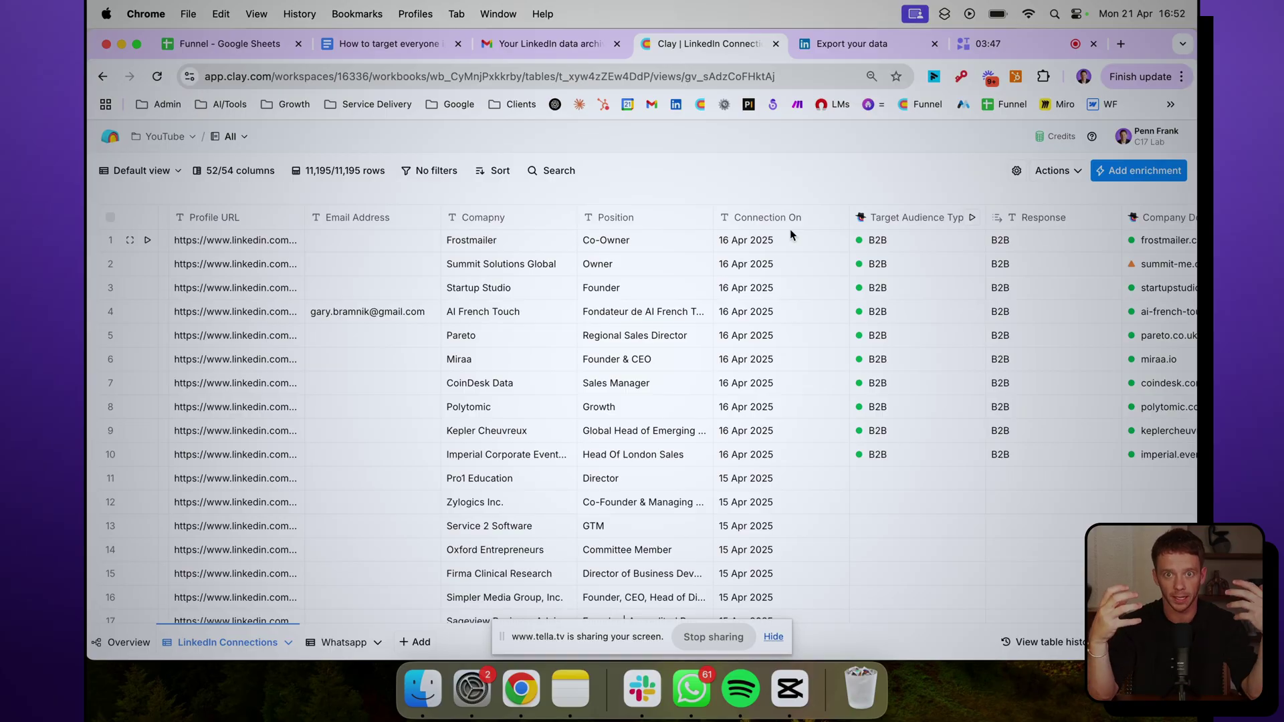
scroll(748, 335, "left", 5)
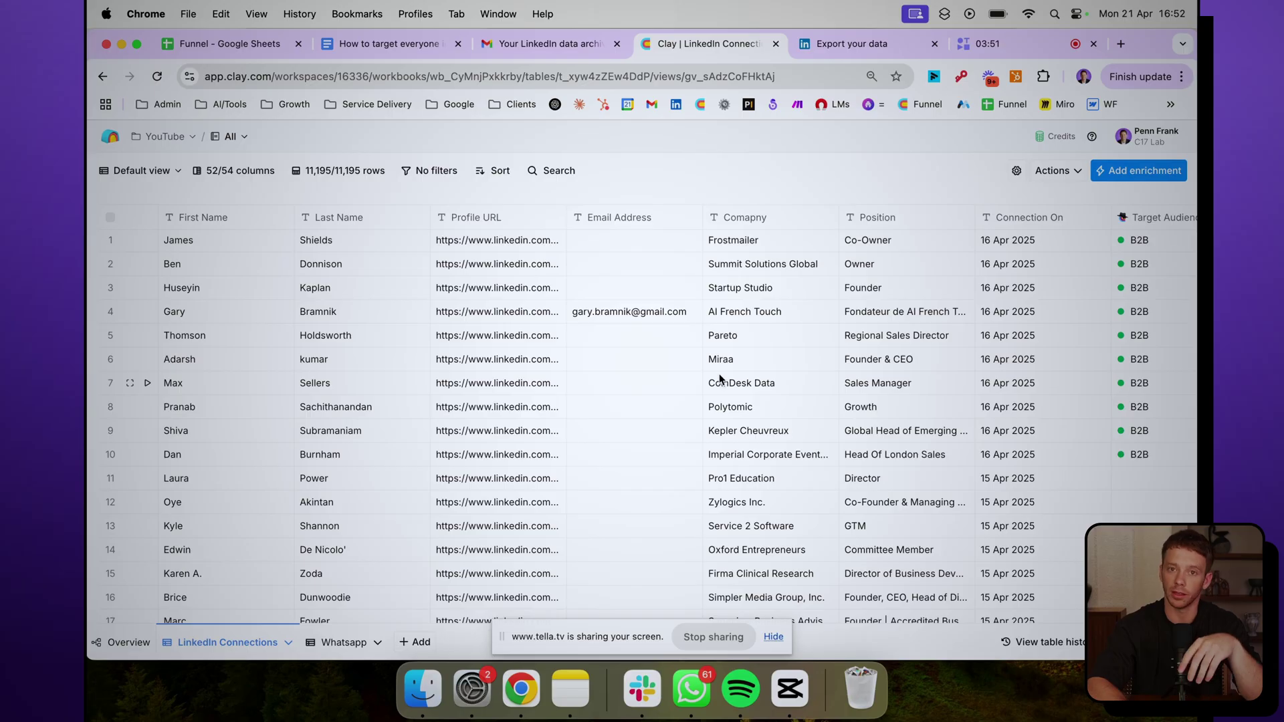
scroll(719, 379, "right", 2)
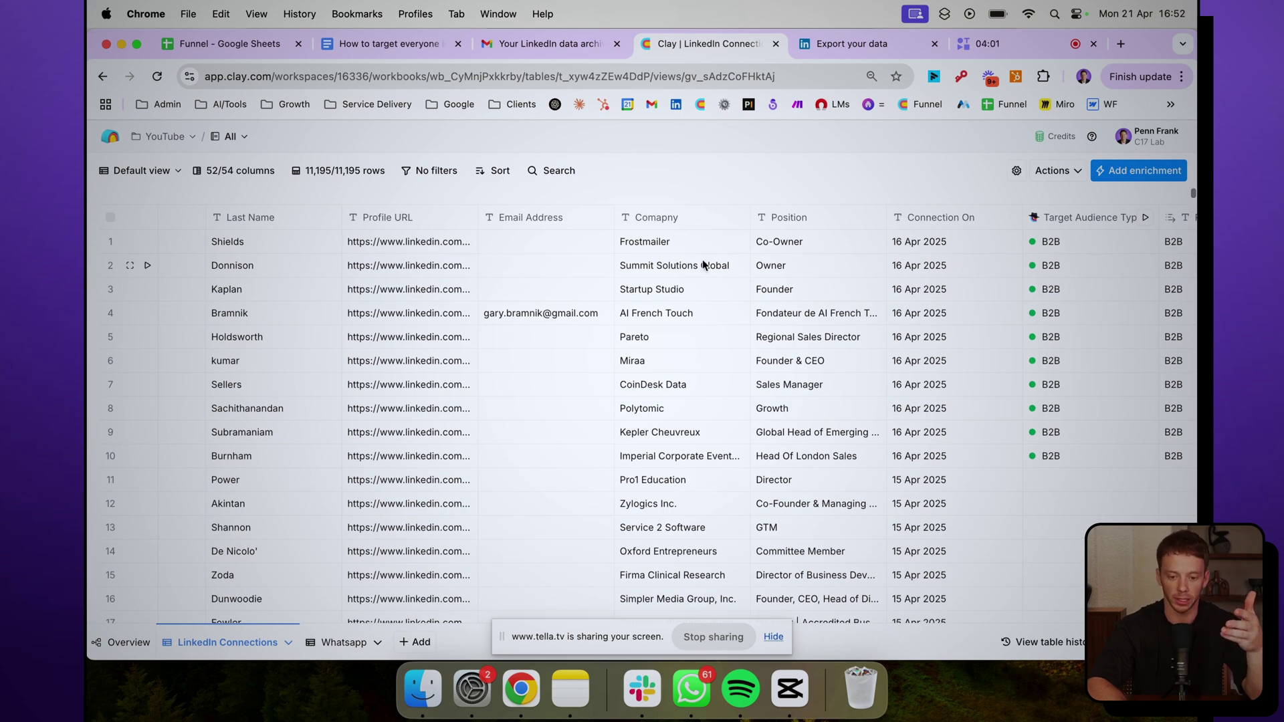
scroll(840, 310, "right", 3)
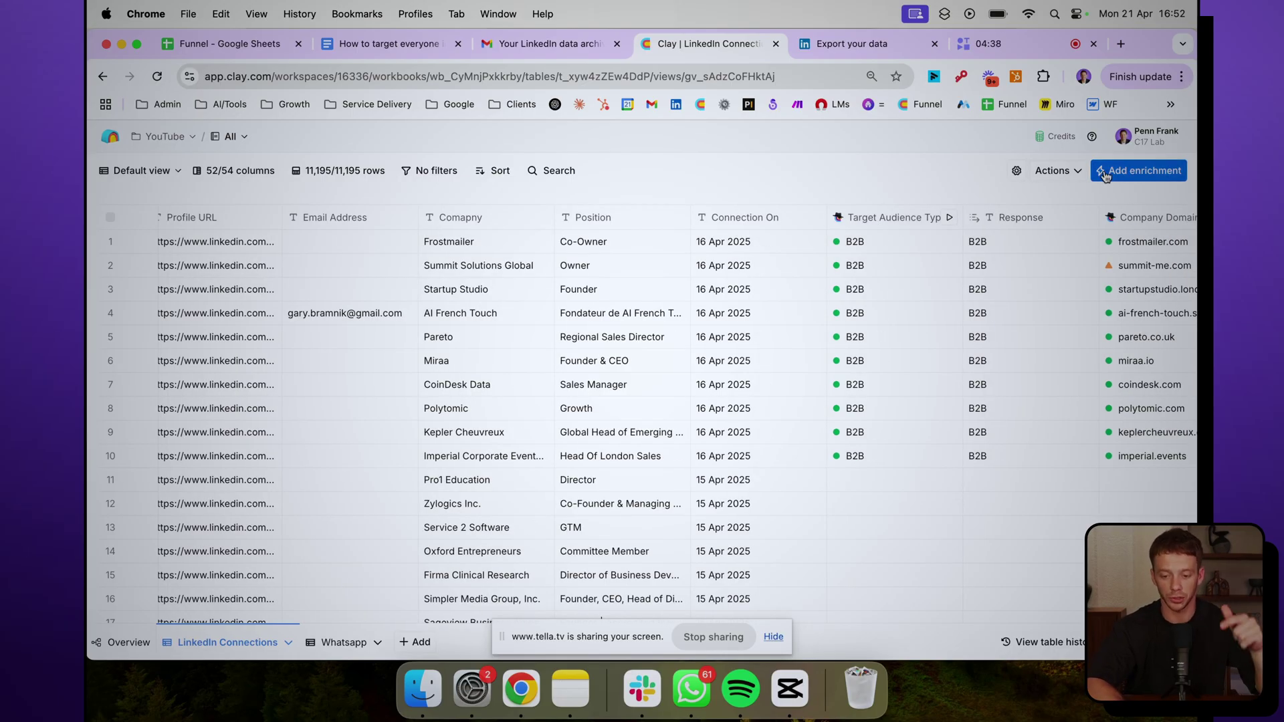
left_click(1139, 170)
type("clayg")
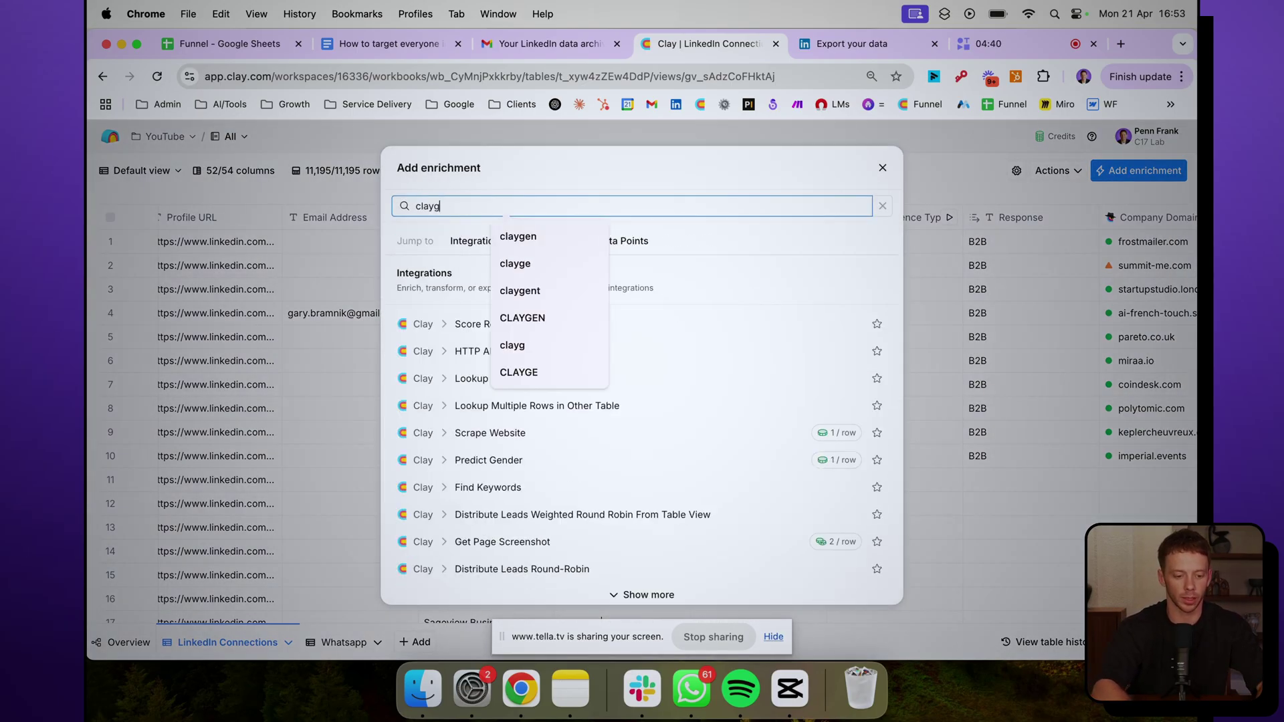
key("Escape")
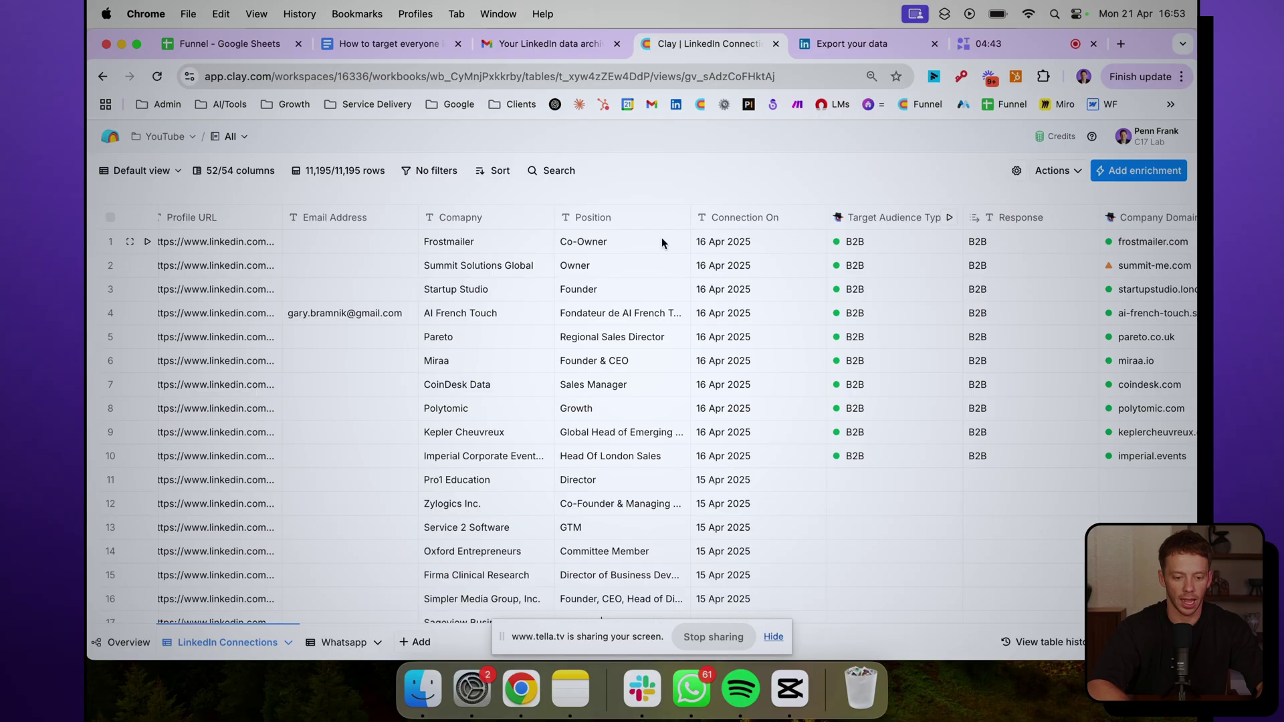
Open the Target Audience Type column's configuration, review its use case, model and prompt, and close it
left_click(876, 218)
left_click(666, 297)
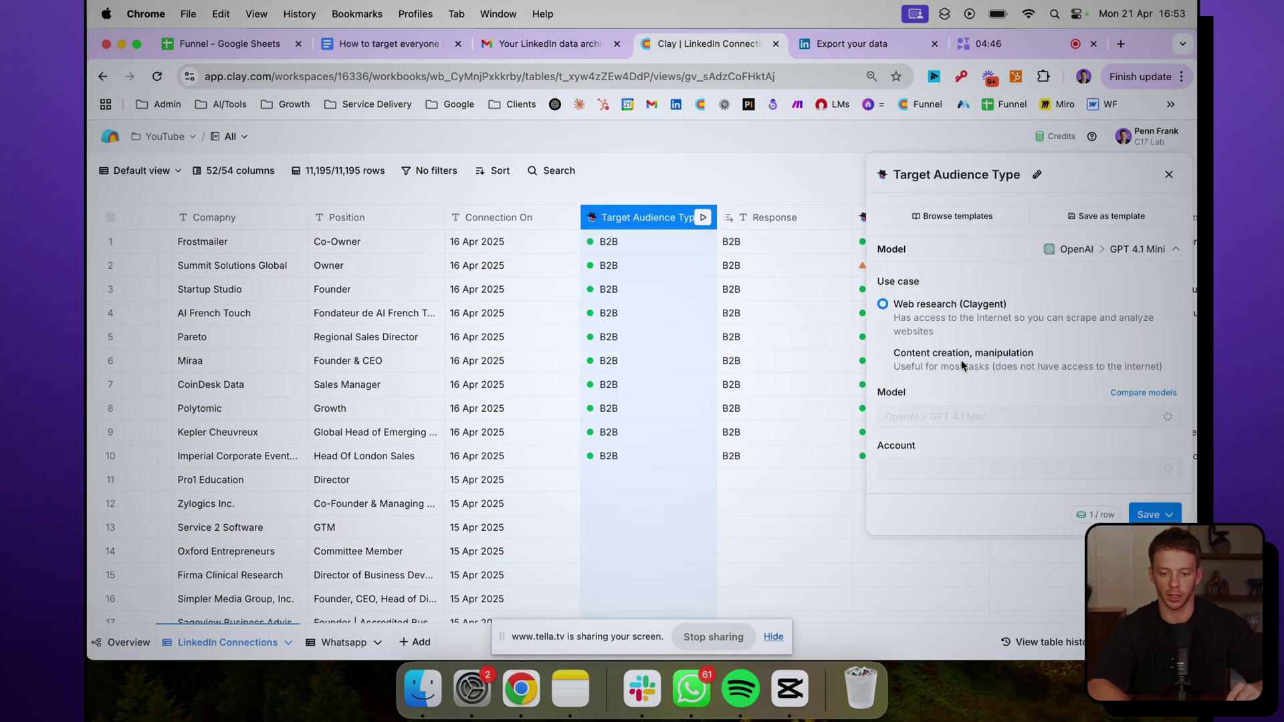
scroll(971, 367, "down", 3)
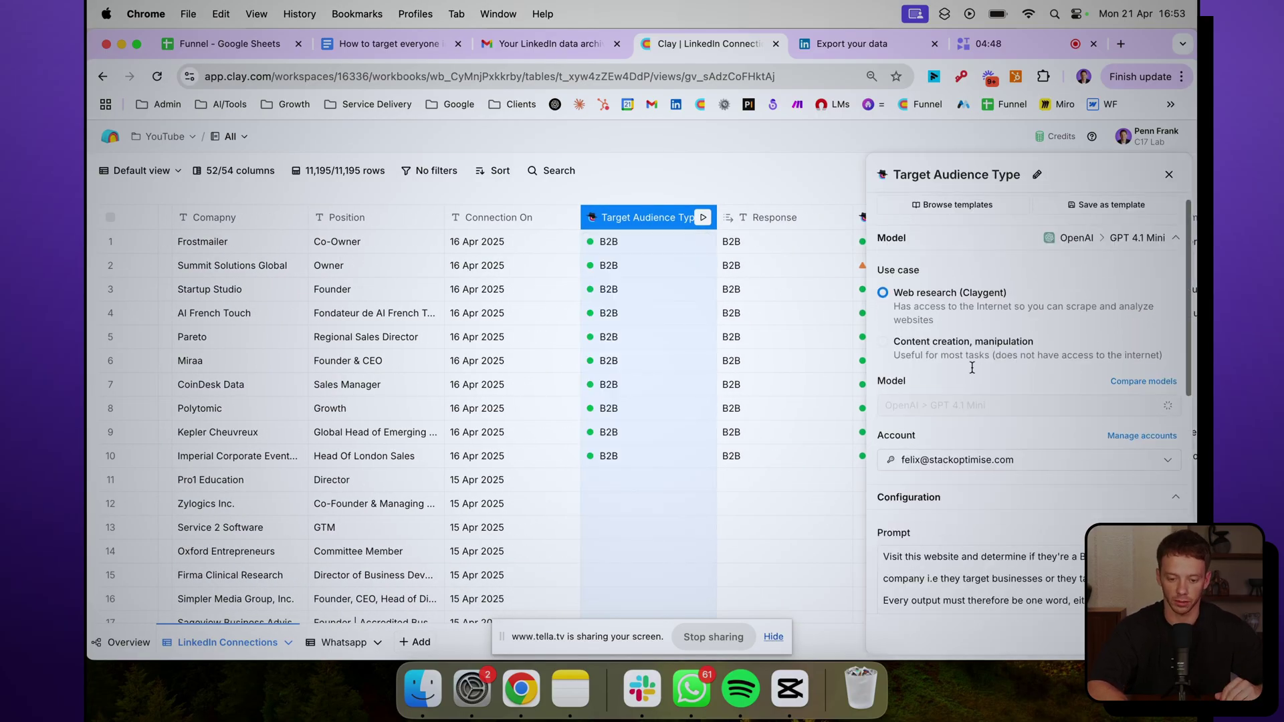
scroll(896, 302, "down", 3)
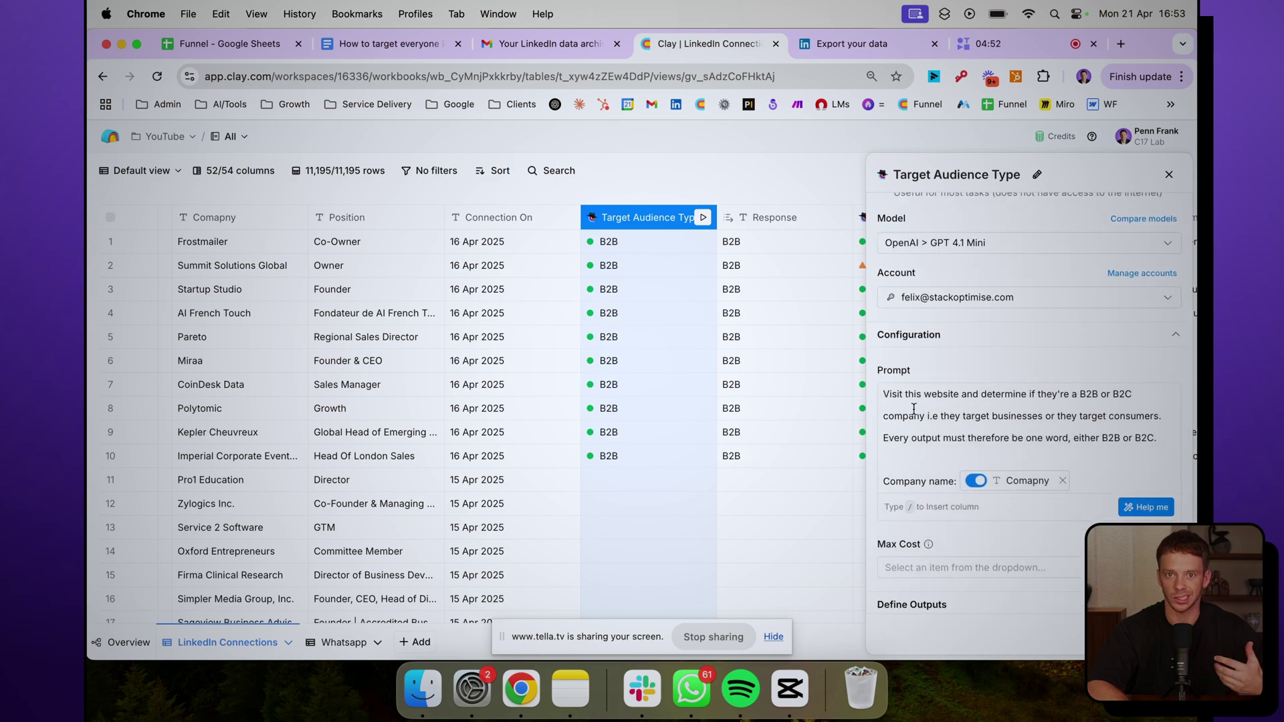
scroll(984, 431, "down", 1)
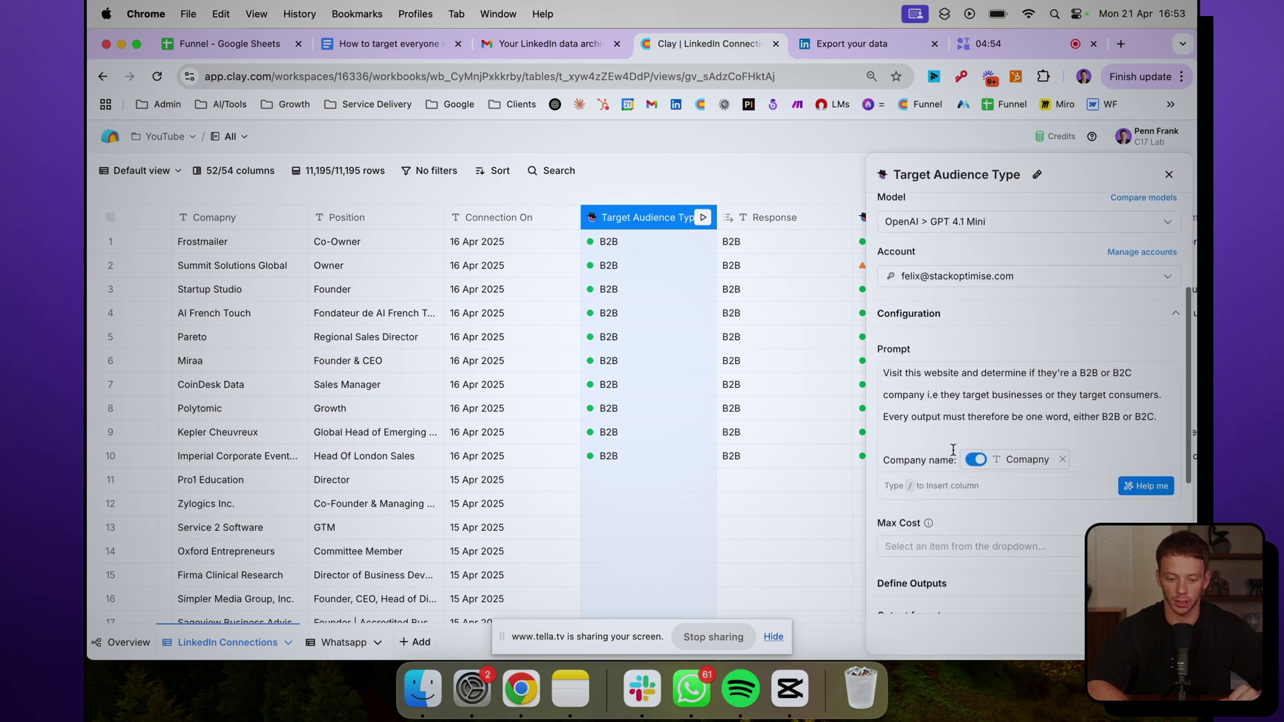
scroll(1065, 399, "up", 5)
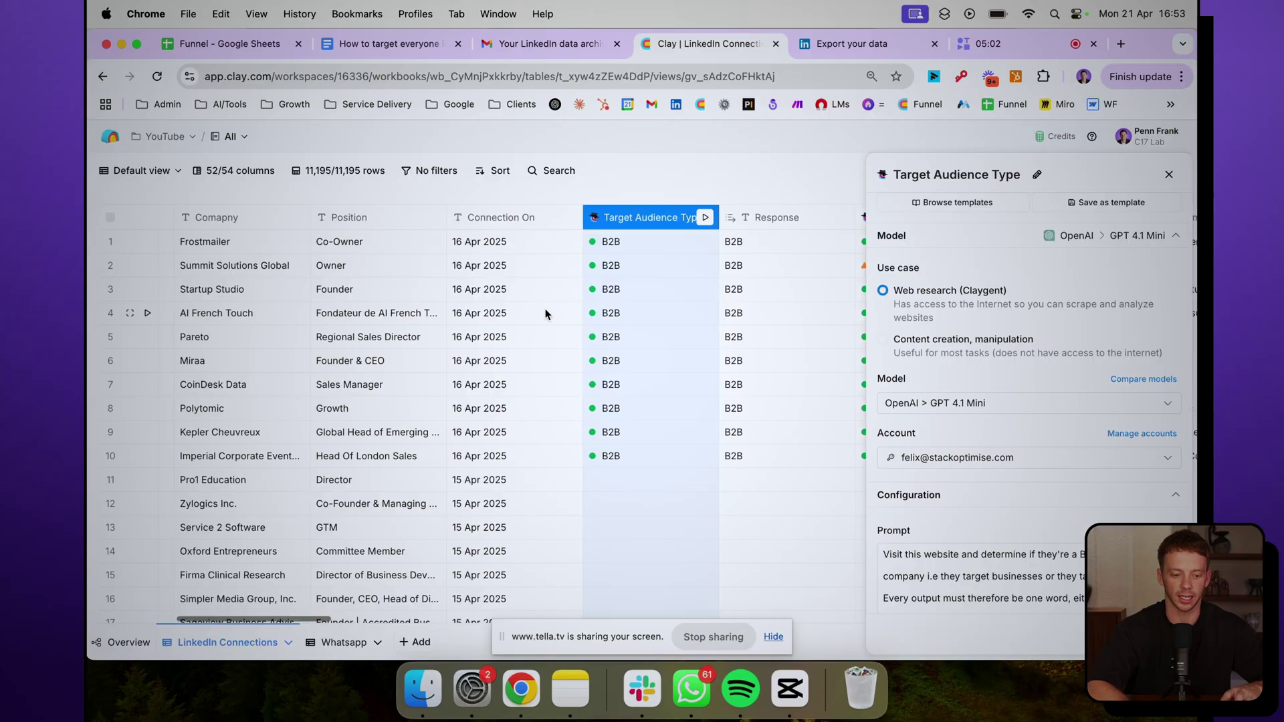
scroll(508, 294, "left", 3)
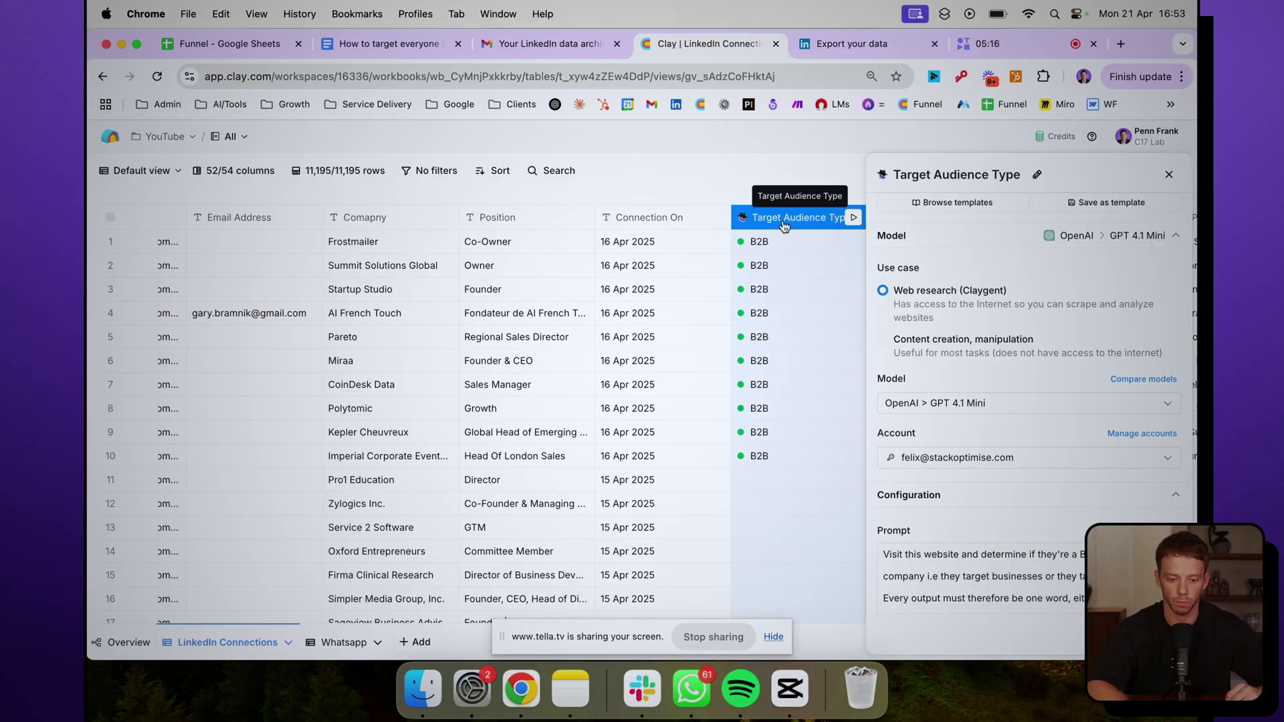
left_click(1168, 177)
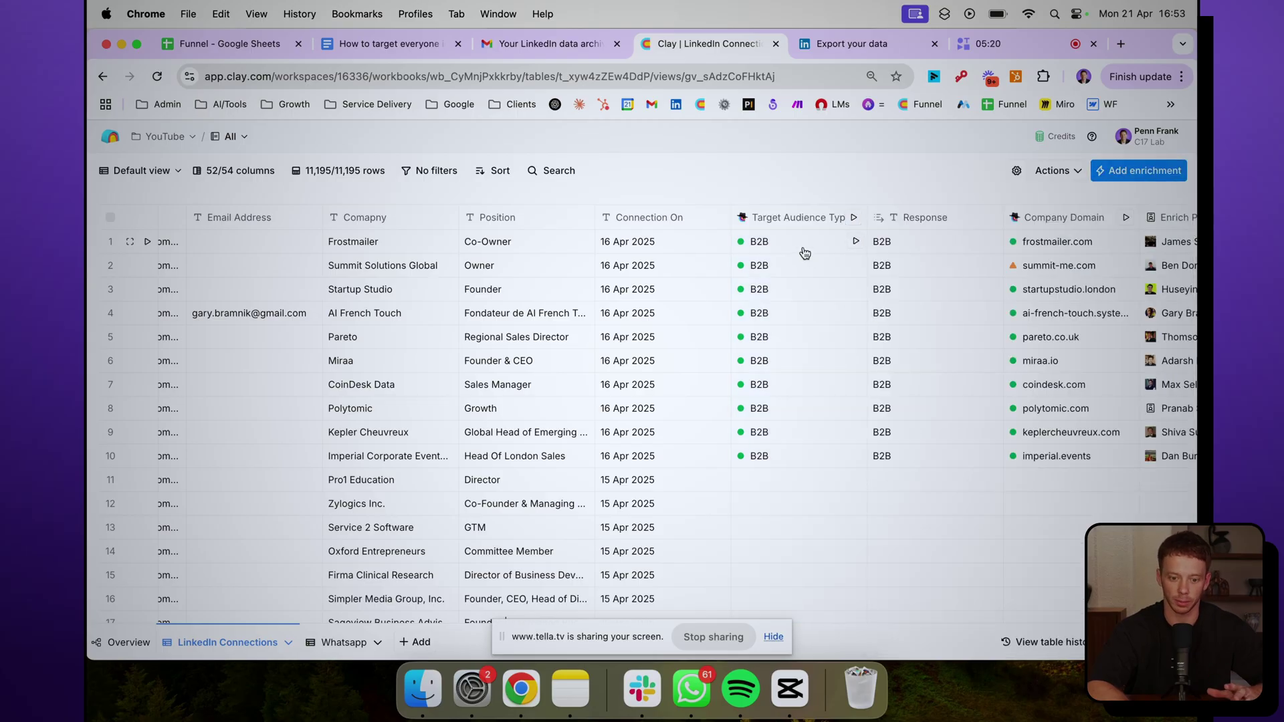
Open the Company Domain column's configuration to review its prompt and the profile and company inputs
scroll(802, 244, "right", 4)
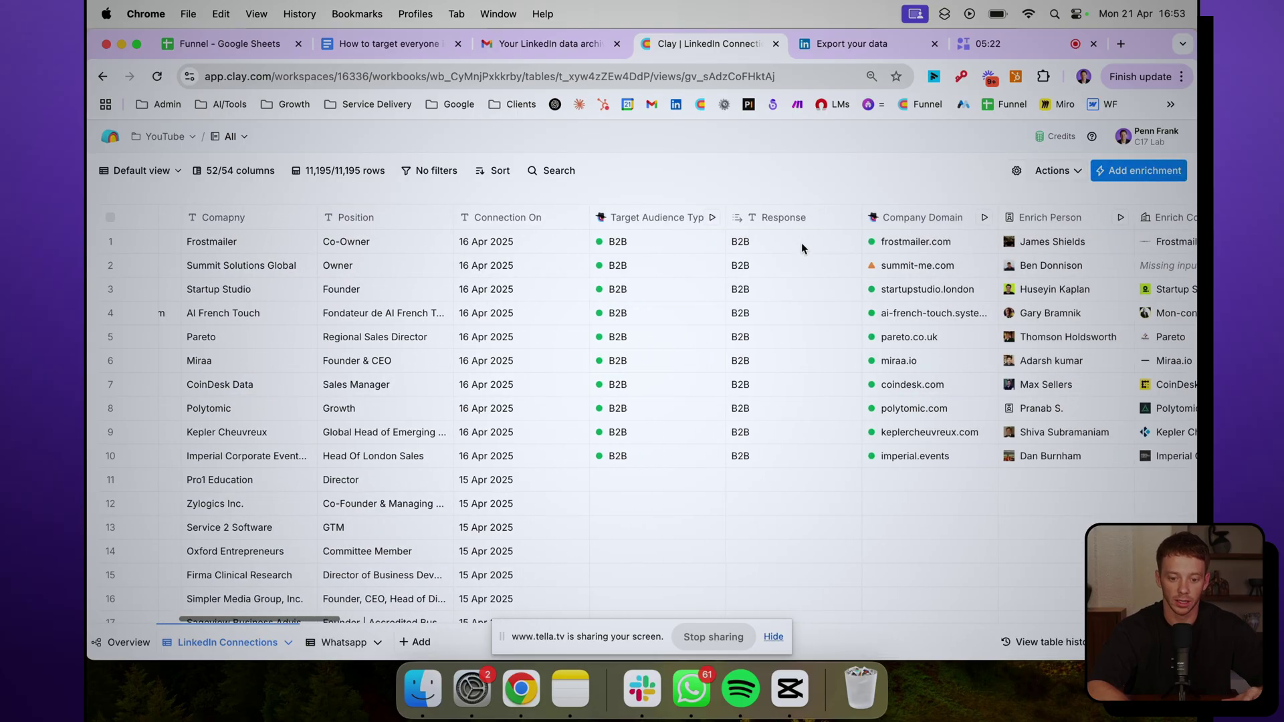
scroll(486, 314, "left", 10)
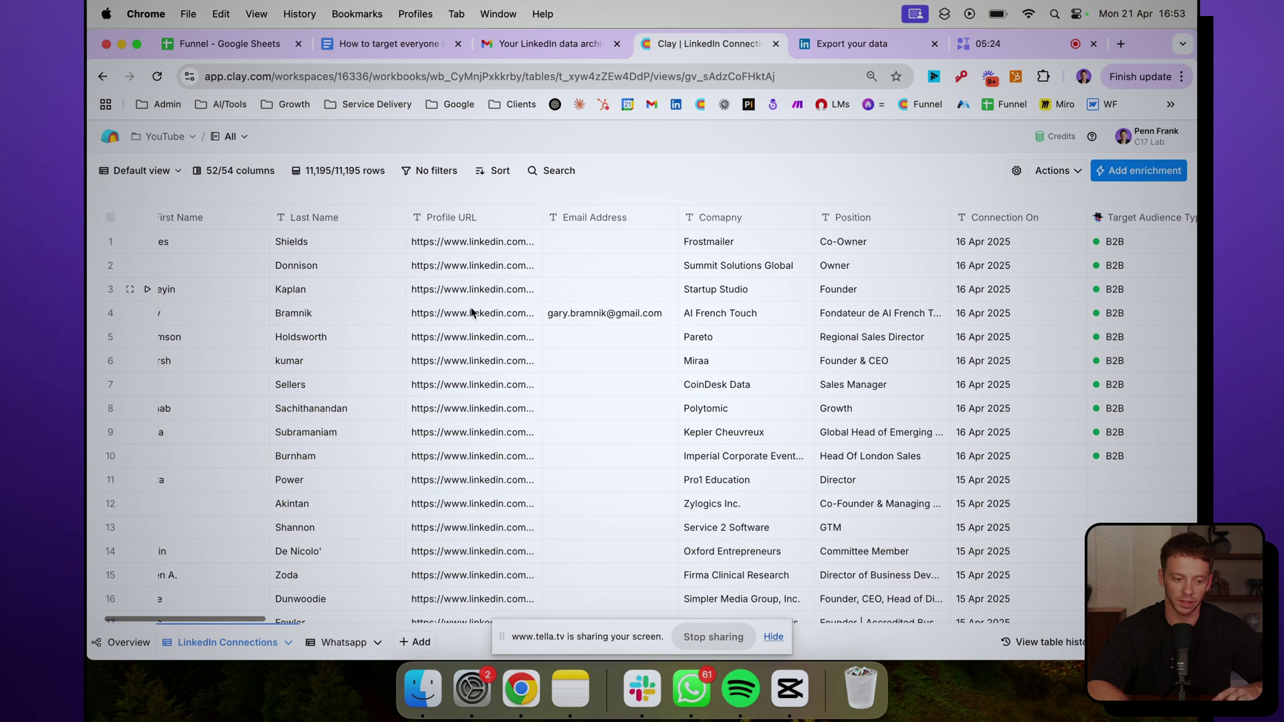
scroll(457, 258, "right", 1)
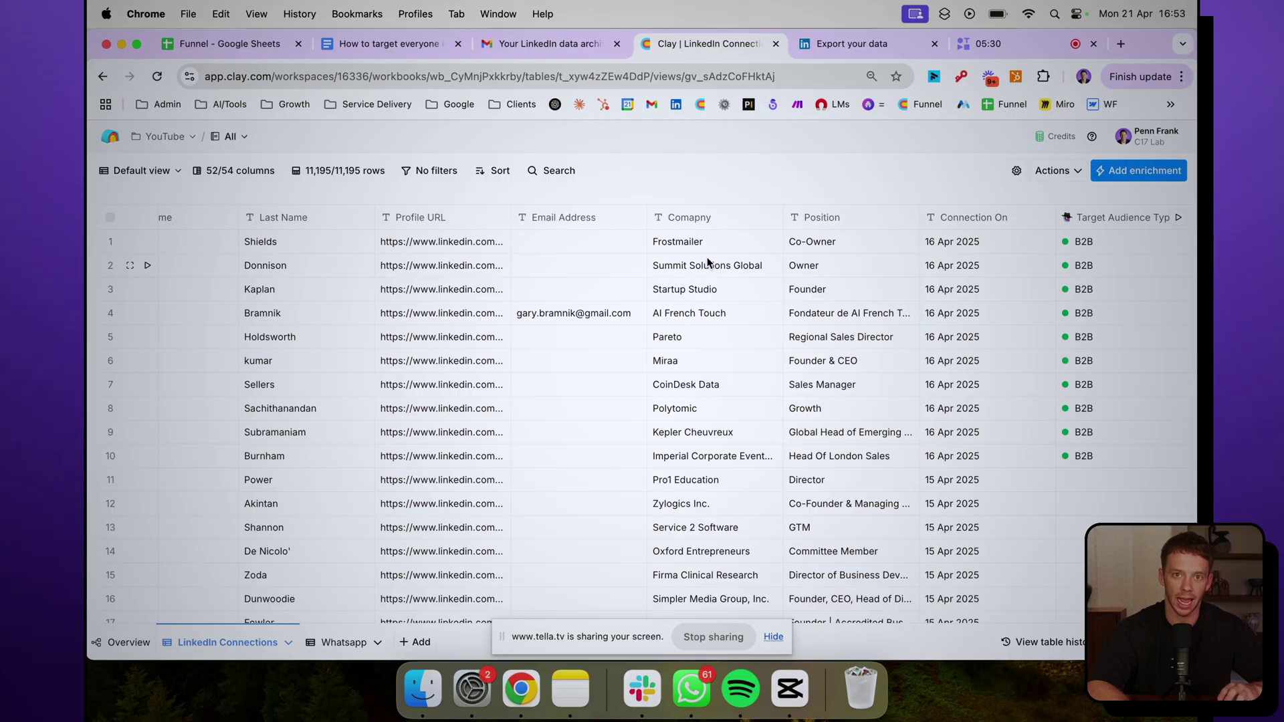
scroll(709, 264, "right", 8)
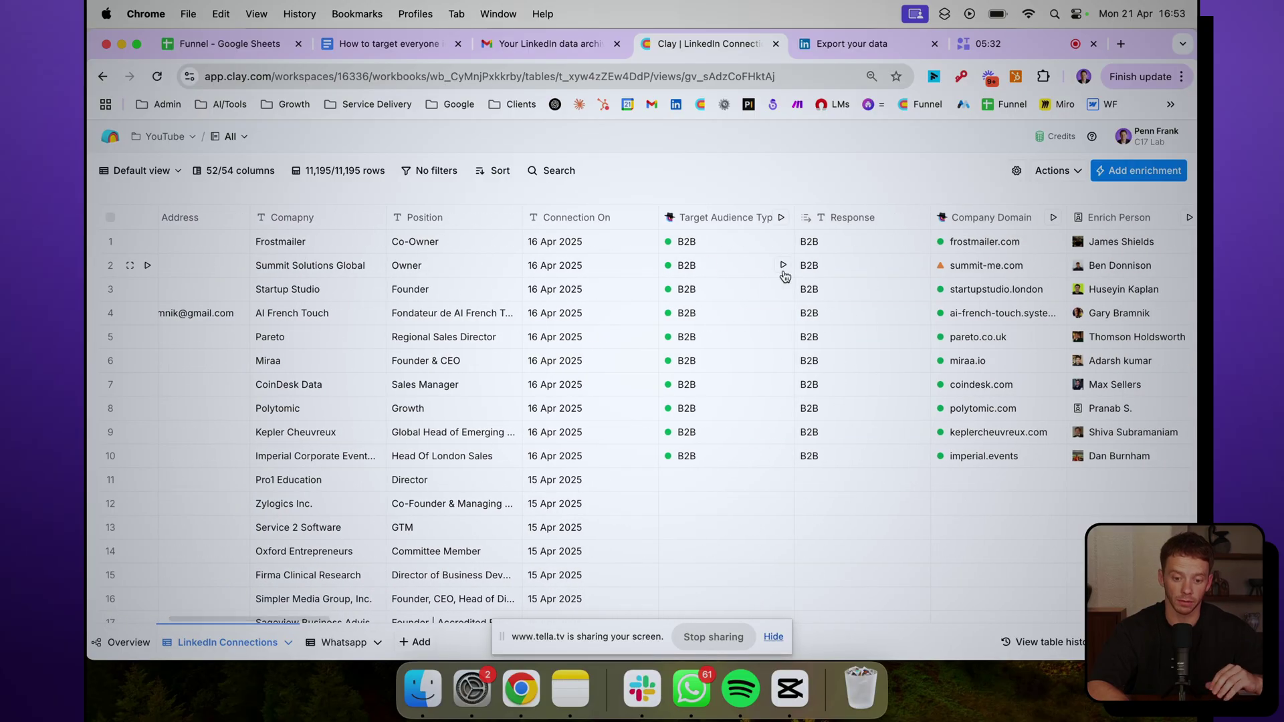
scroll(980, 303, "right", 1)
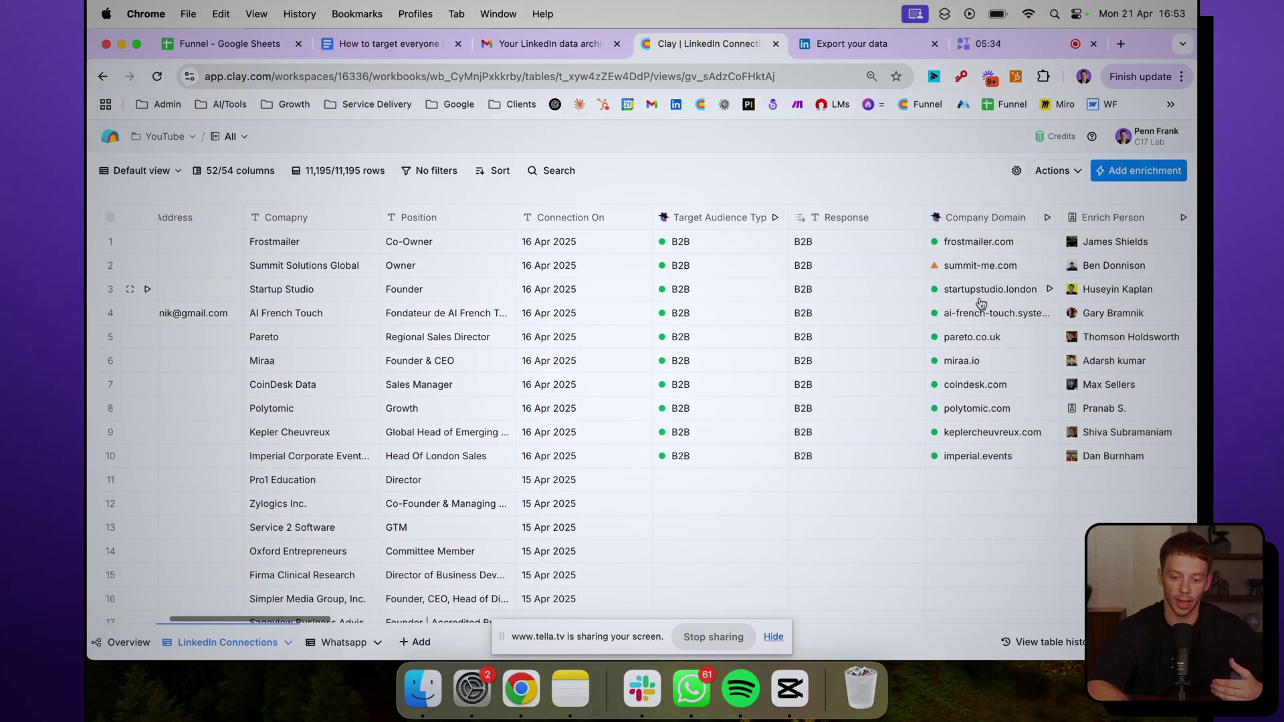
scroll(980, 303, "right", 3)
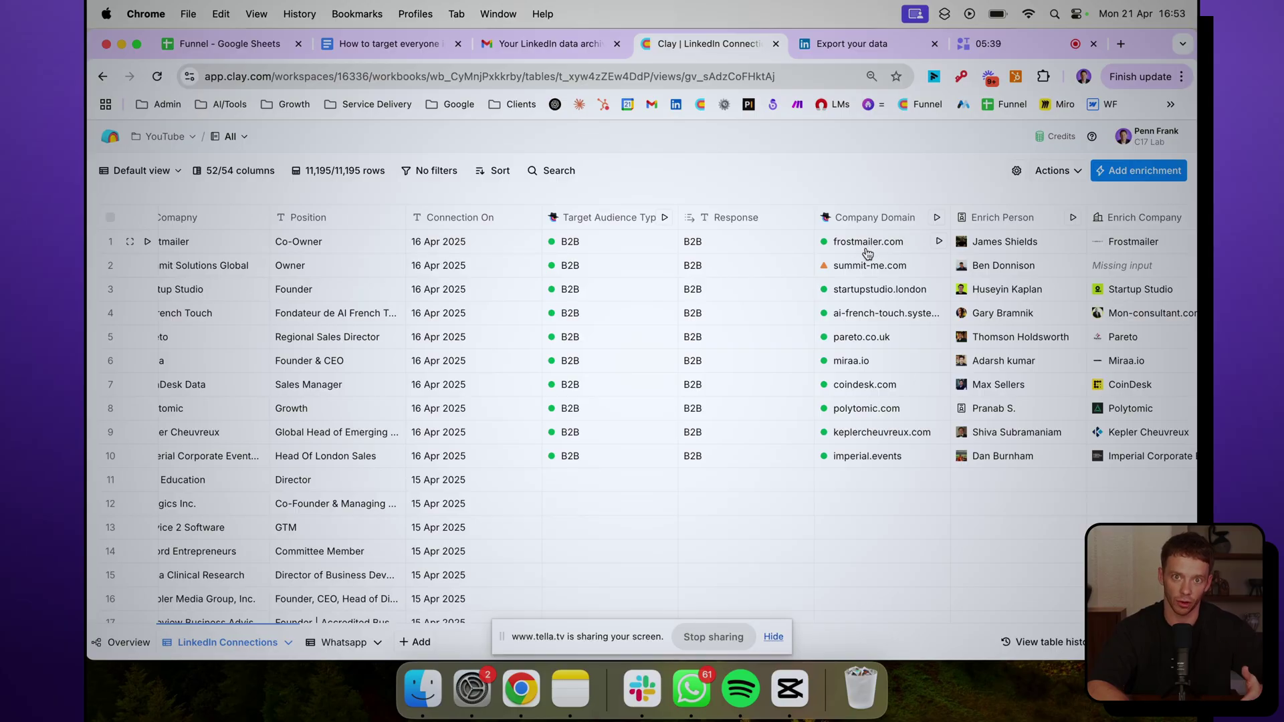
scroll(867, 252, "right", 5)
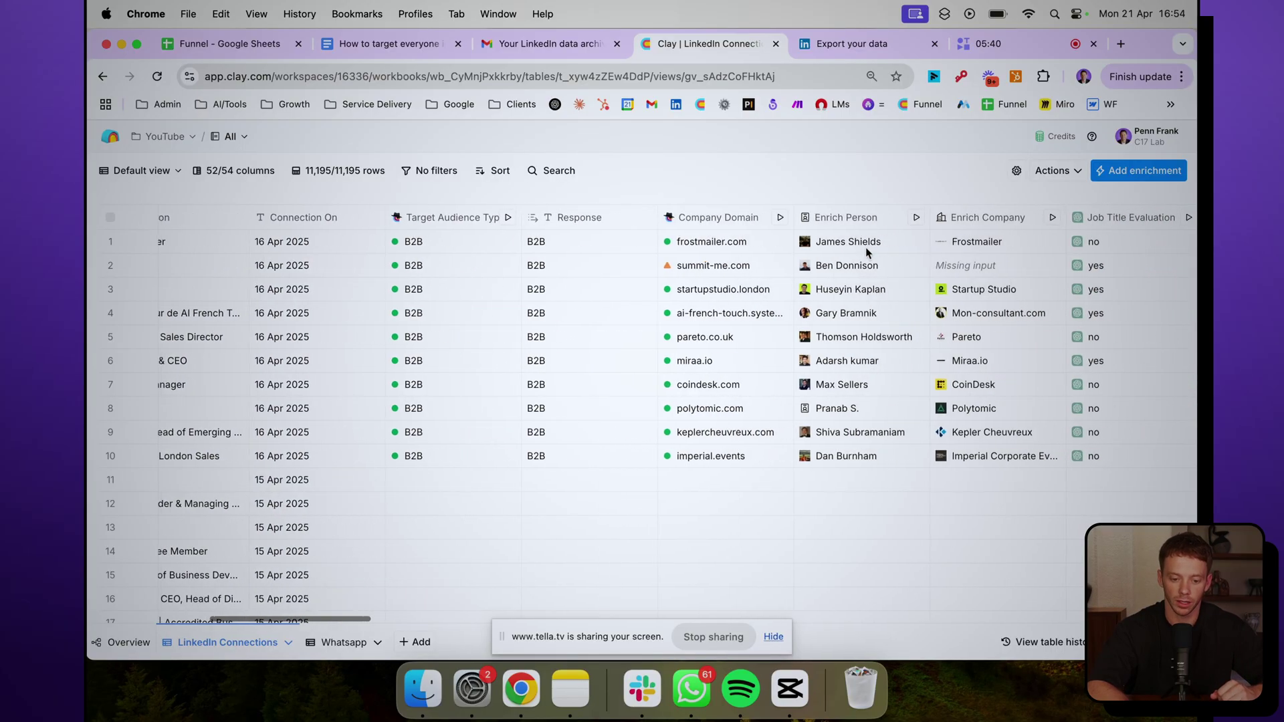
left_click(709, 219)
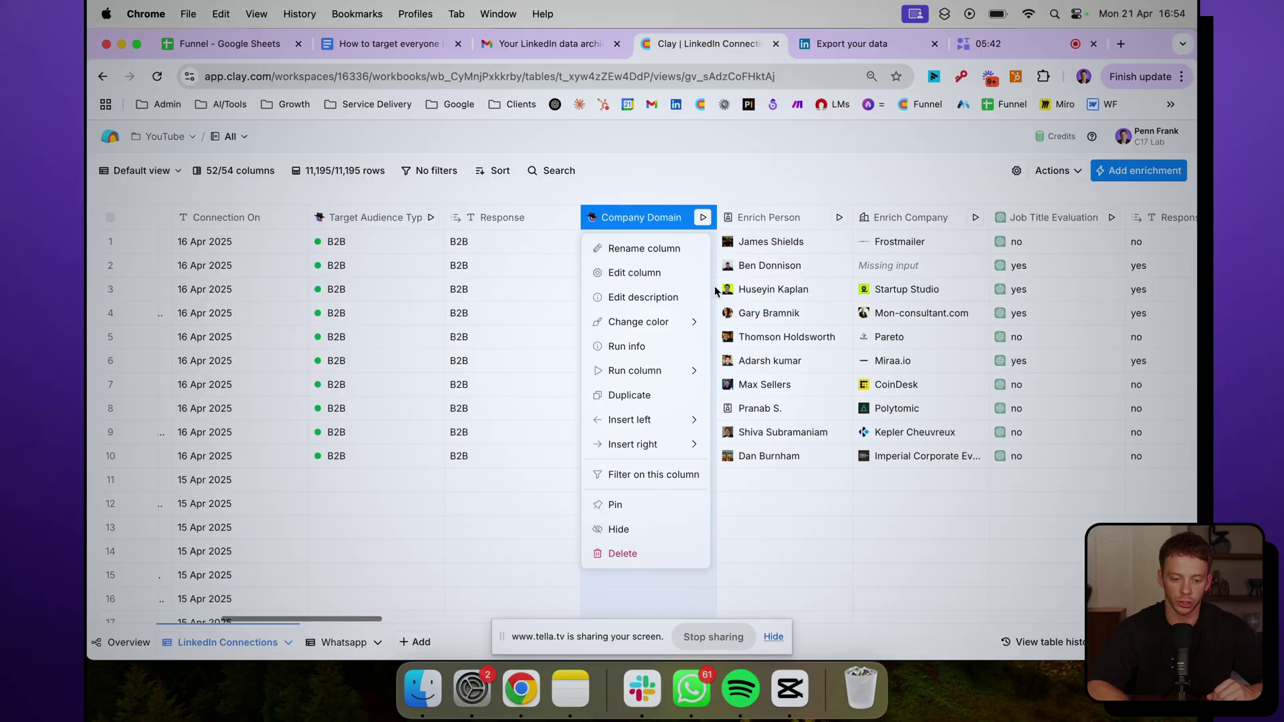
left_click(678, 276)
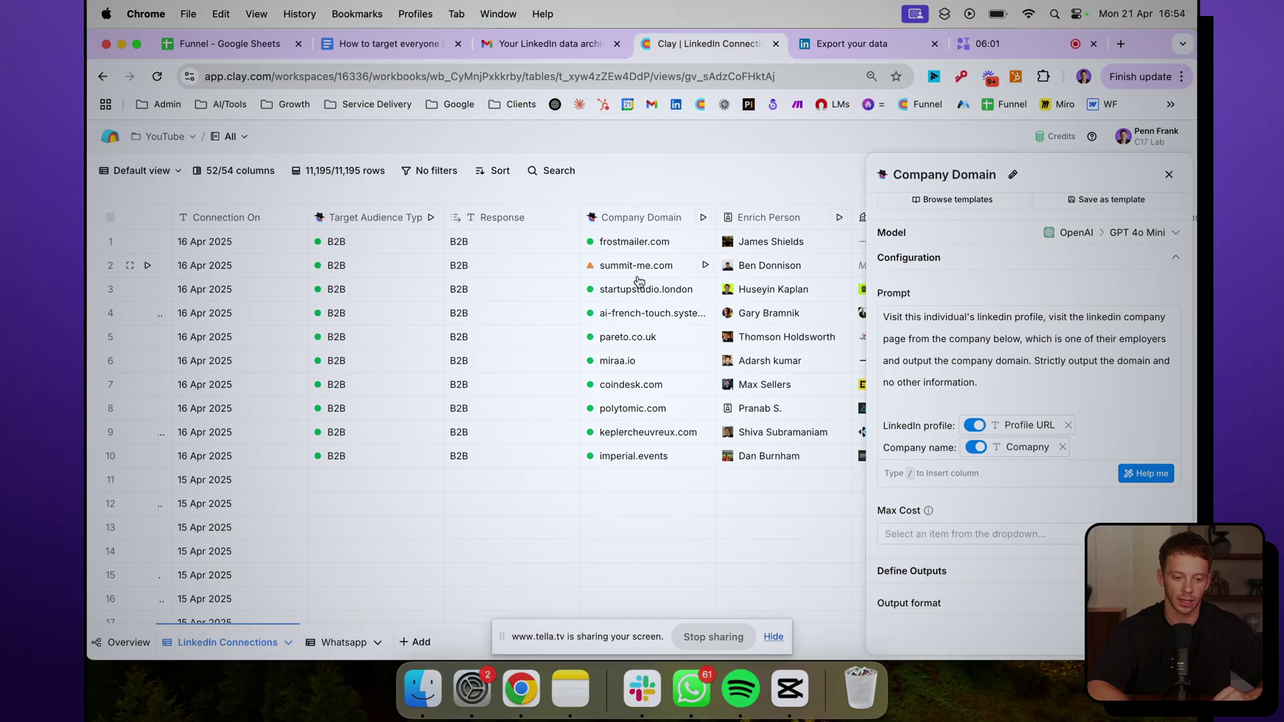
Close the Company Domain configuration and review the Enrich Person and Enrich Company columns alongside the original profile URL and company columns
left_click(1169, 175)
scroll(745, 302, "right", 3)
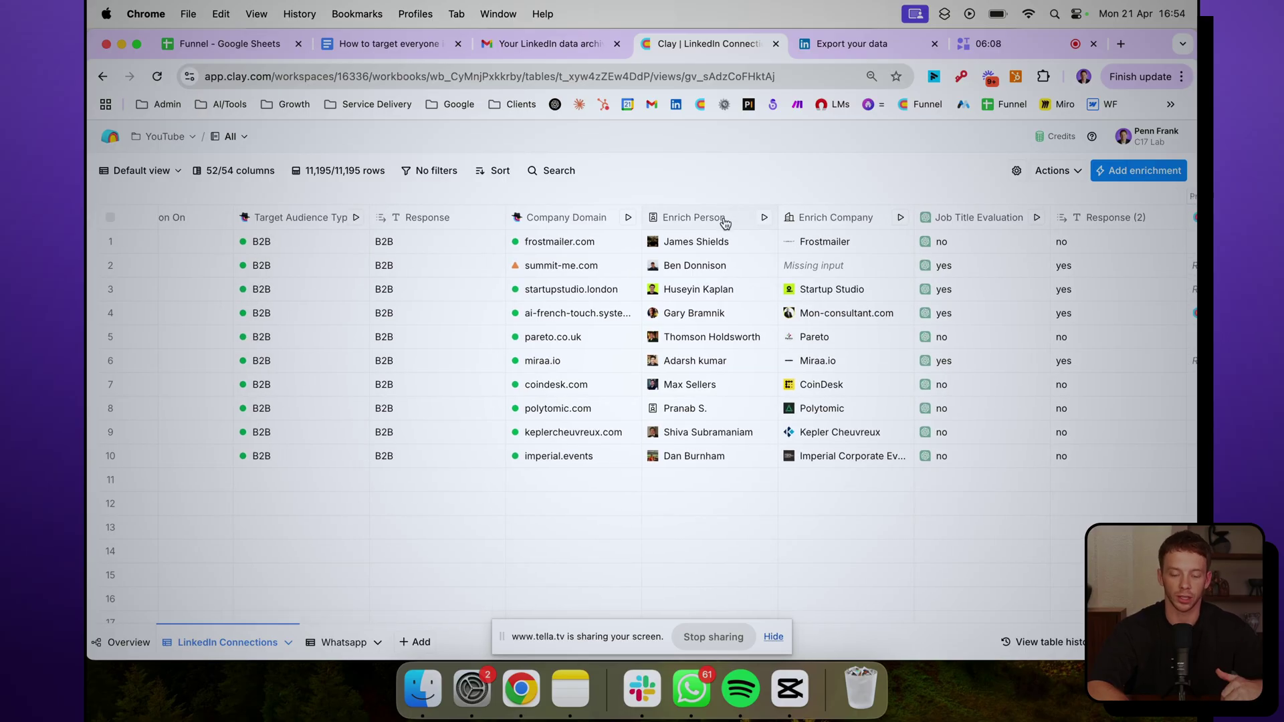
scroll(716, 258, "right", 3)
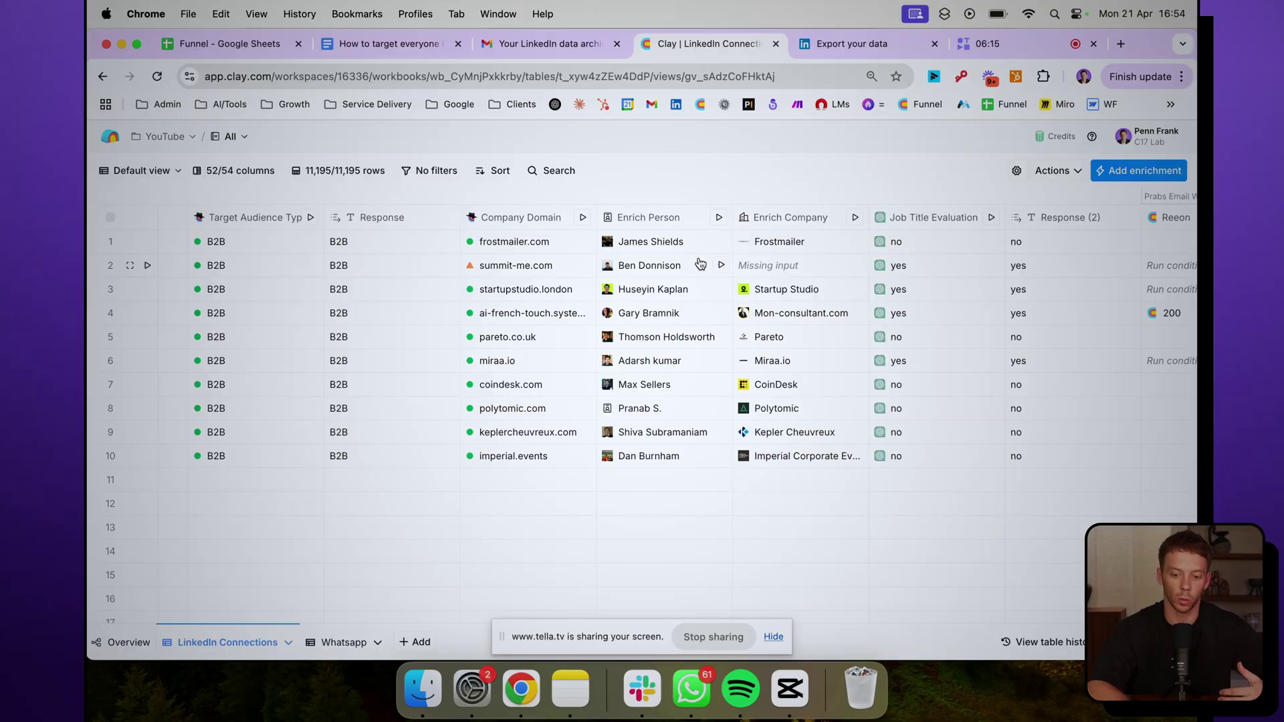
scroll(696, 263, "left", 10)
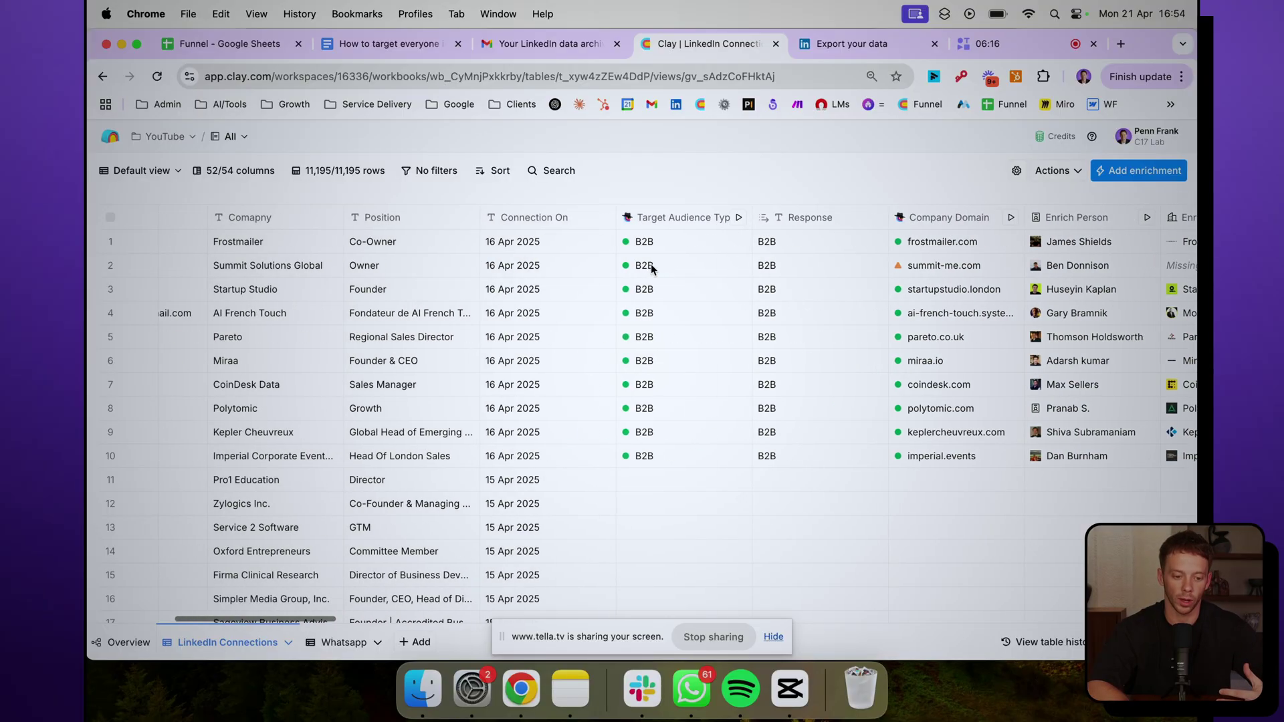
scroll(628, 264, "right", 2)
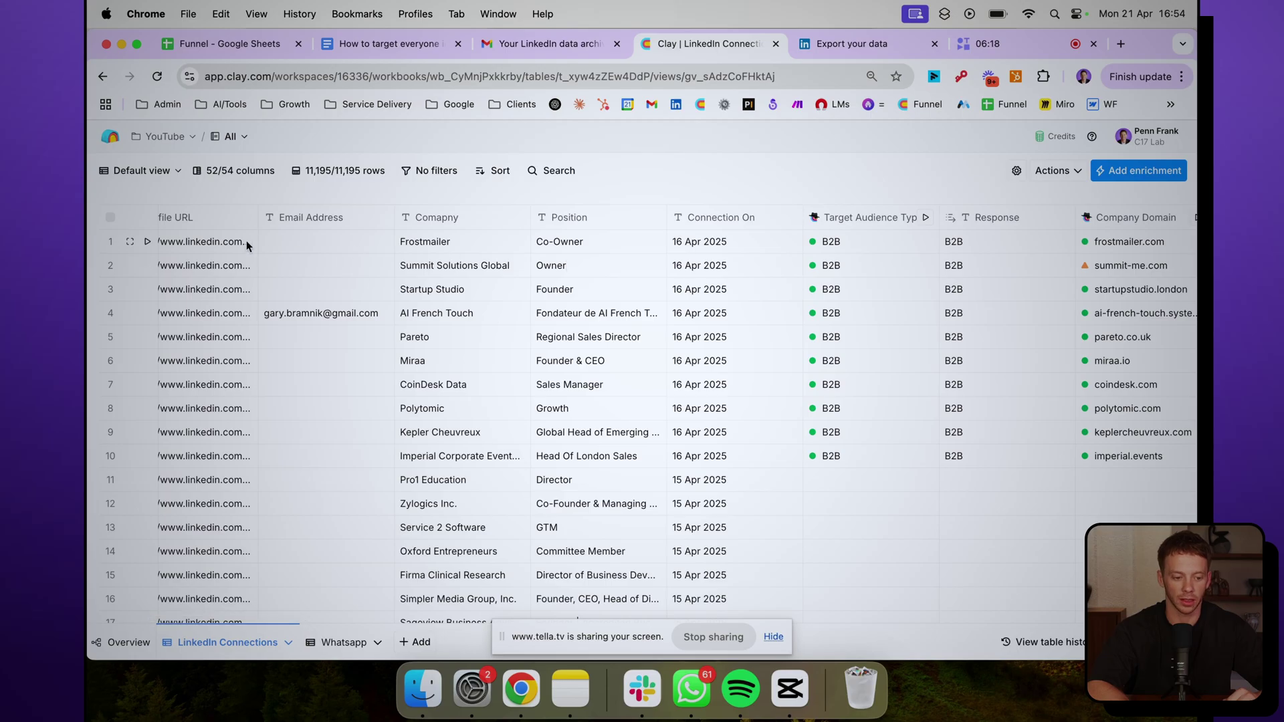
scroll(236, 296, "right", 10)
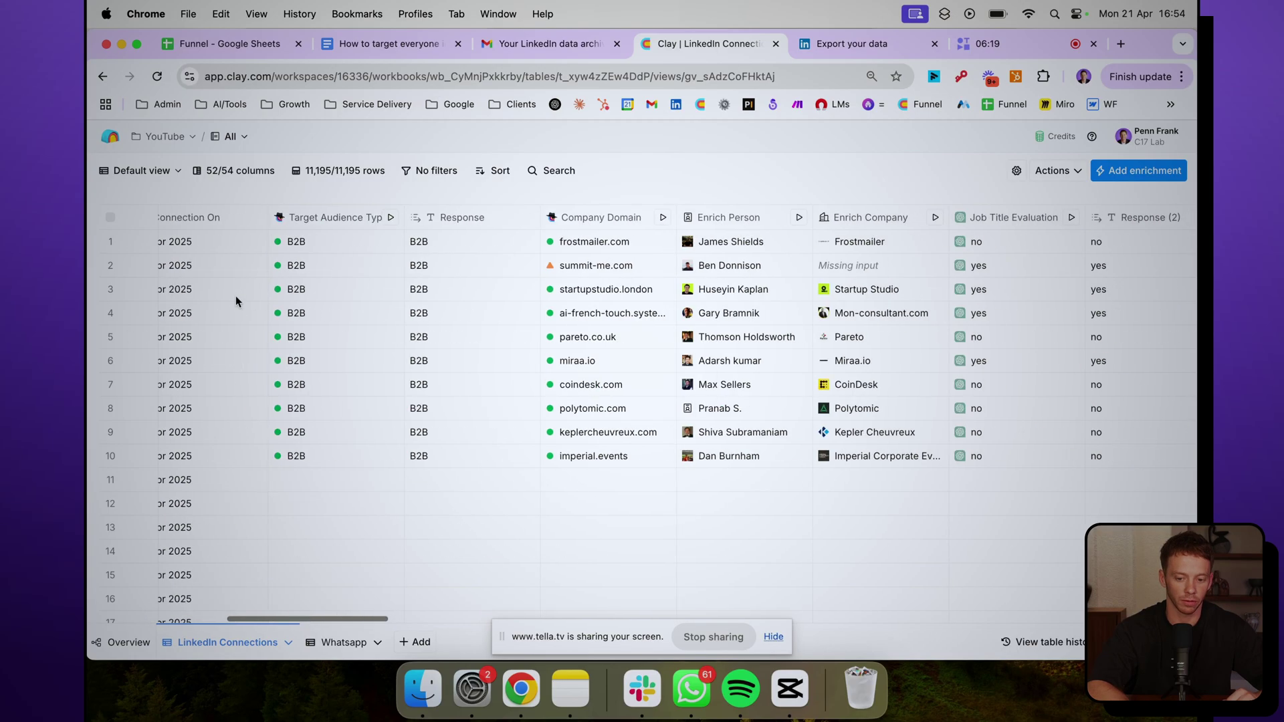
Open the first row's Enrich Person cell details, review the profile fields from title and summary to experience, and close them
left_click(728, 243)
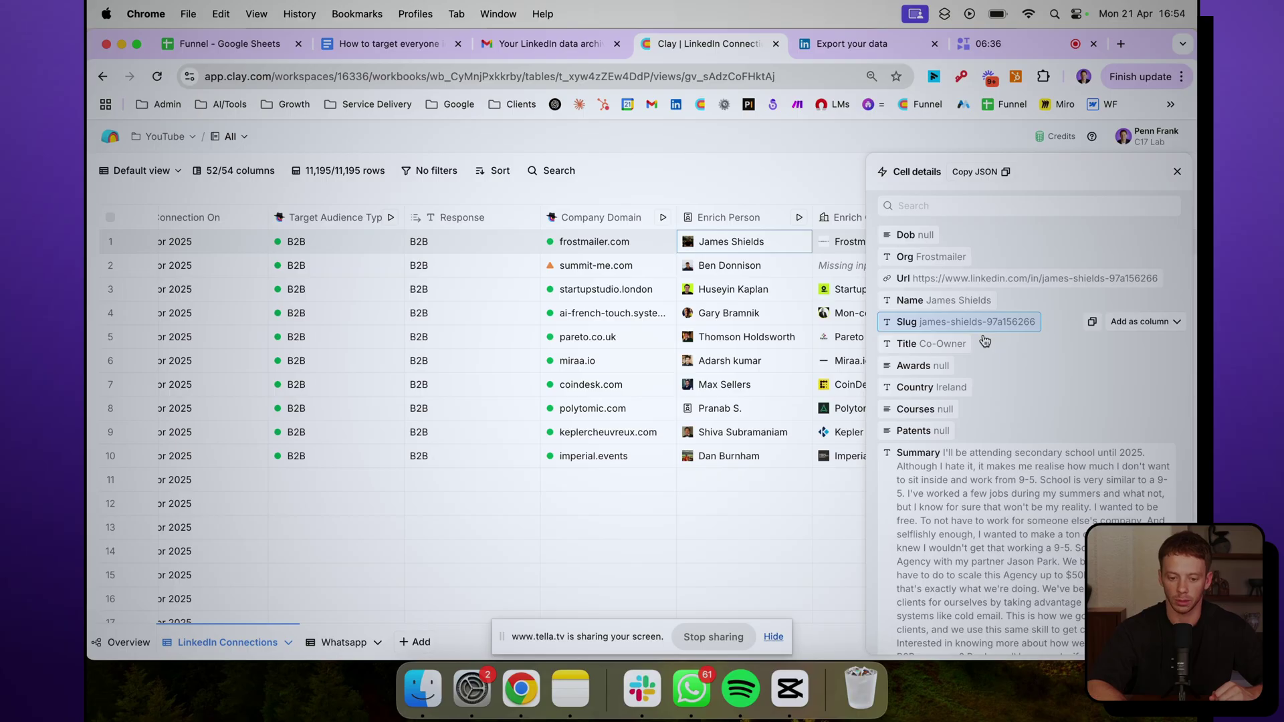
scroll(984, 341, "down", 5)
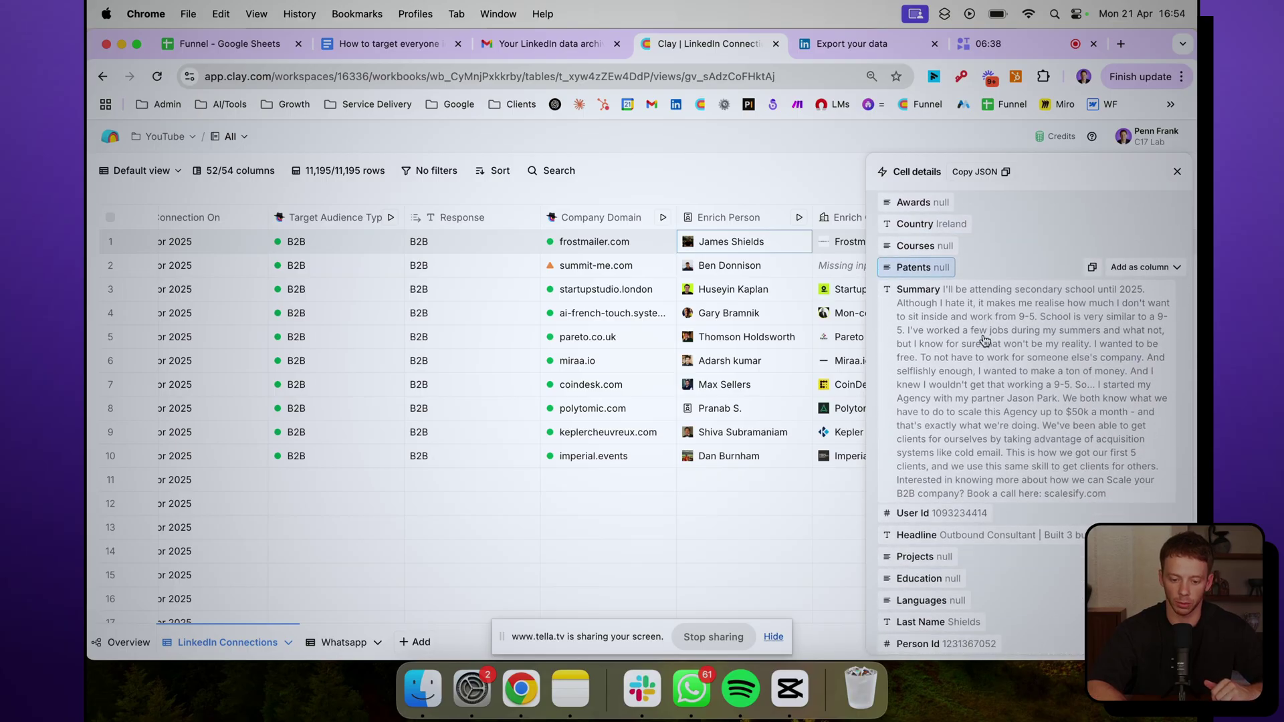
scroll(984, 341, "down", 15)
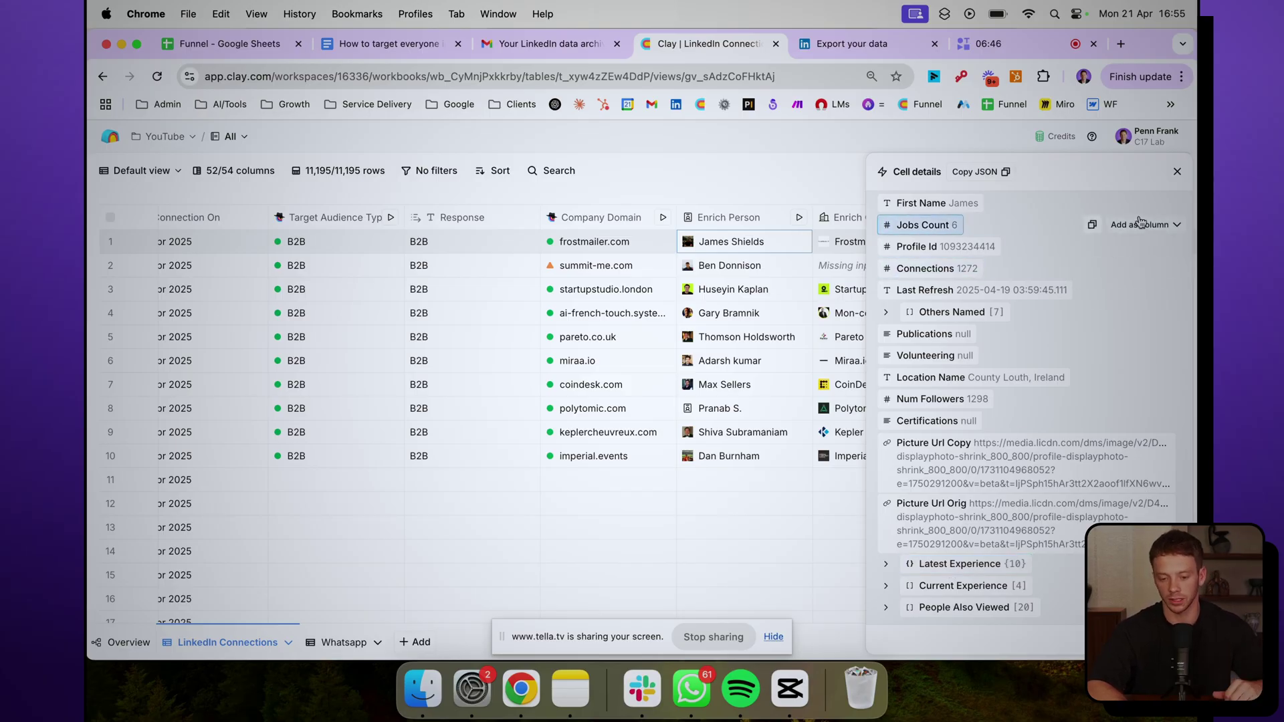
left_click(1176, 171)
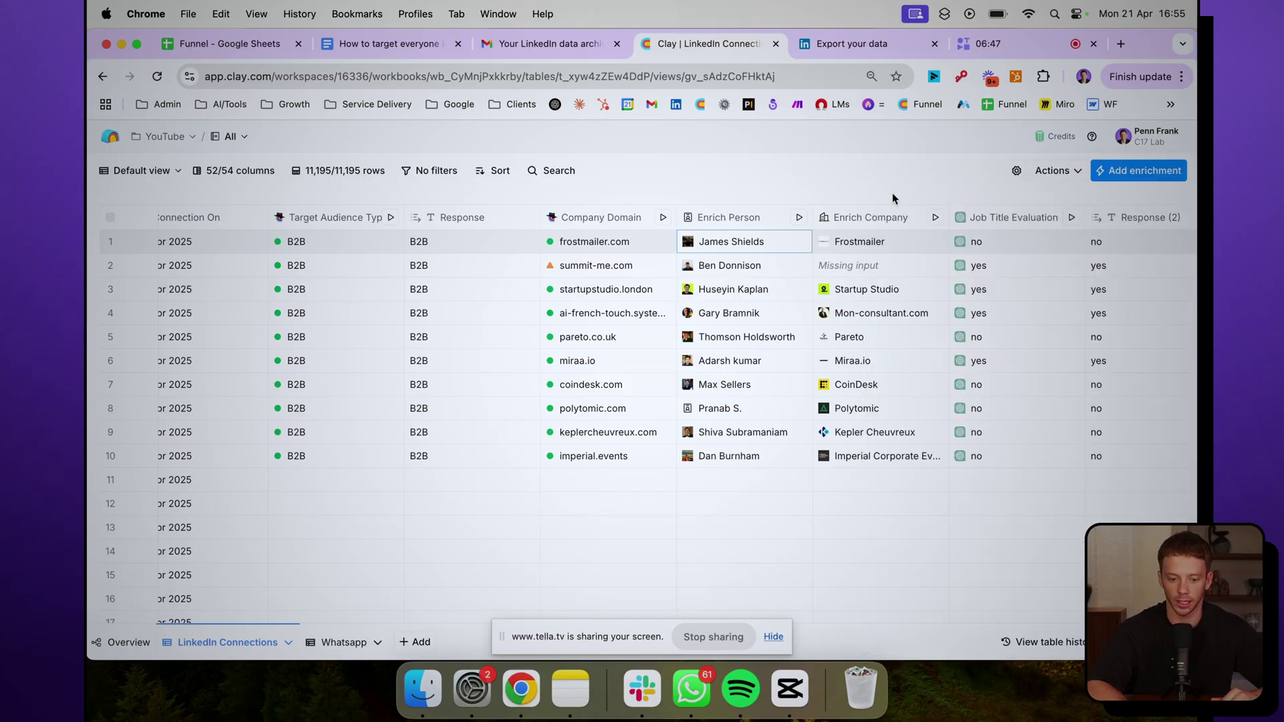
Search the enrichments for Enrich Person, open its setup to review the Social URL and Email inputs, and discard it without saving
left_click(1136, 170)
type("enrich per")
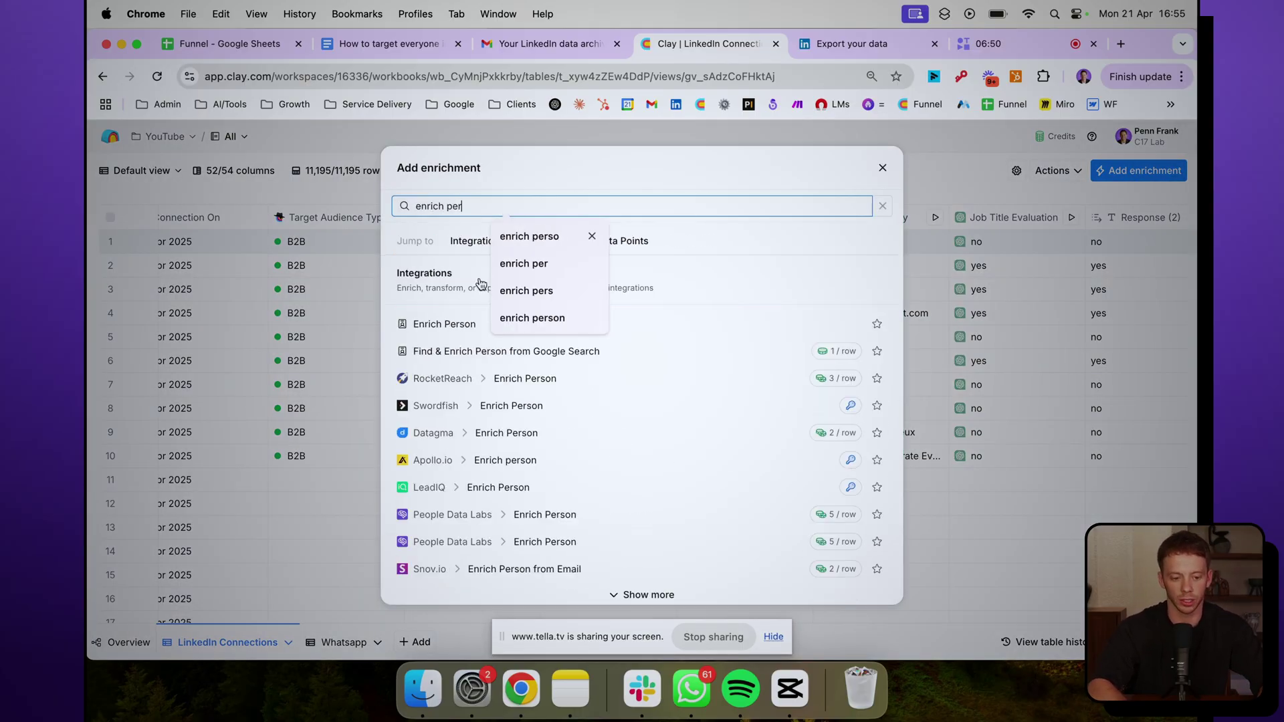
left_click(442, 325)
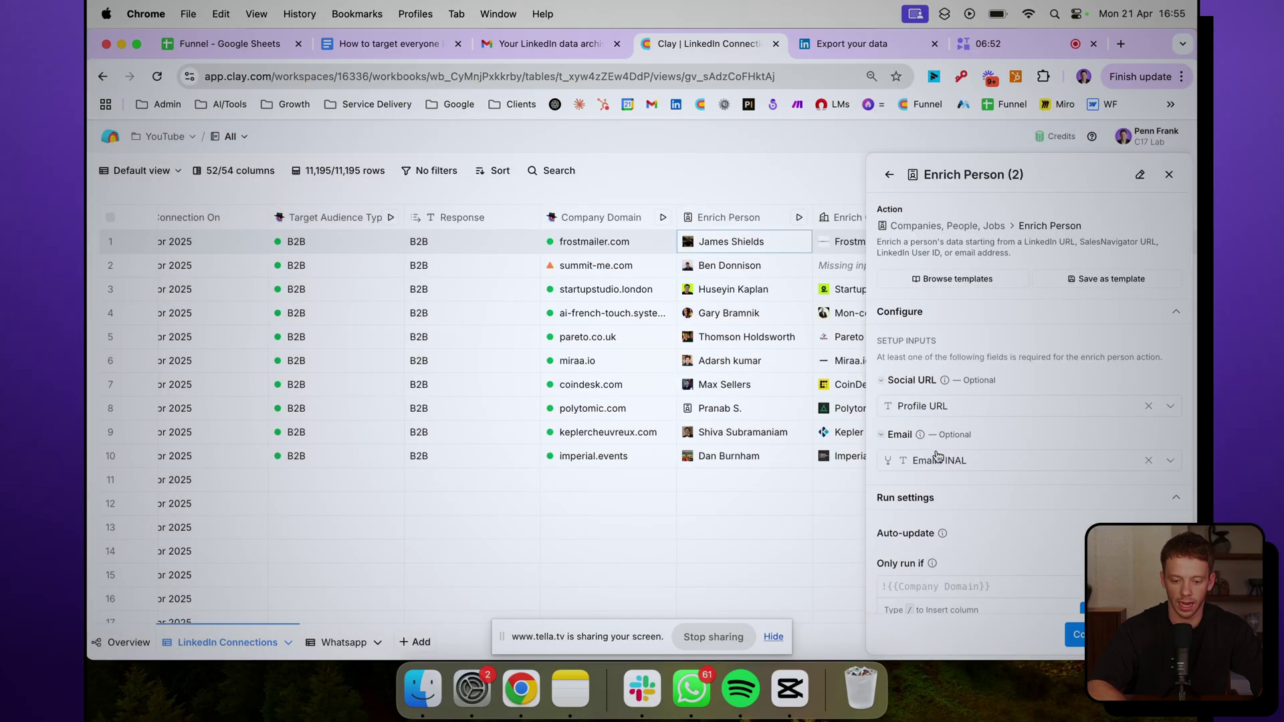
mouse_move(922, 407)
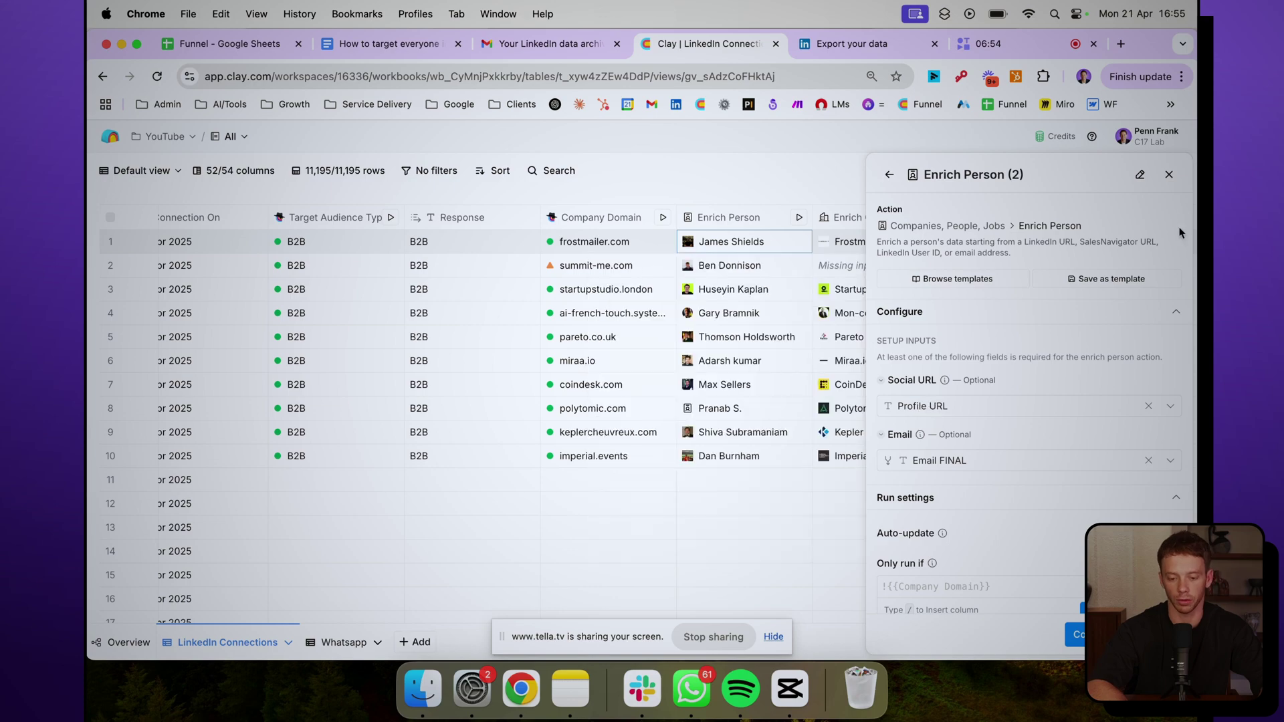
left_click(1169, 173)
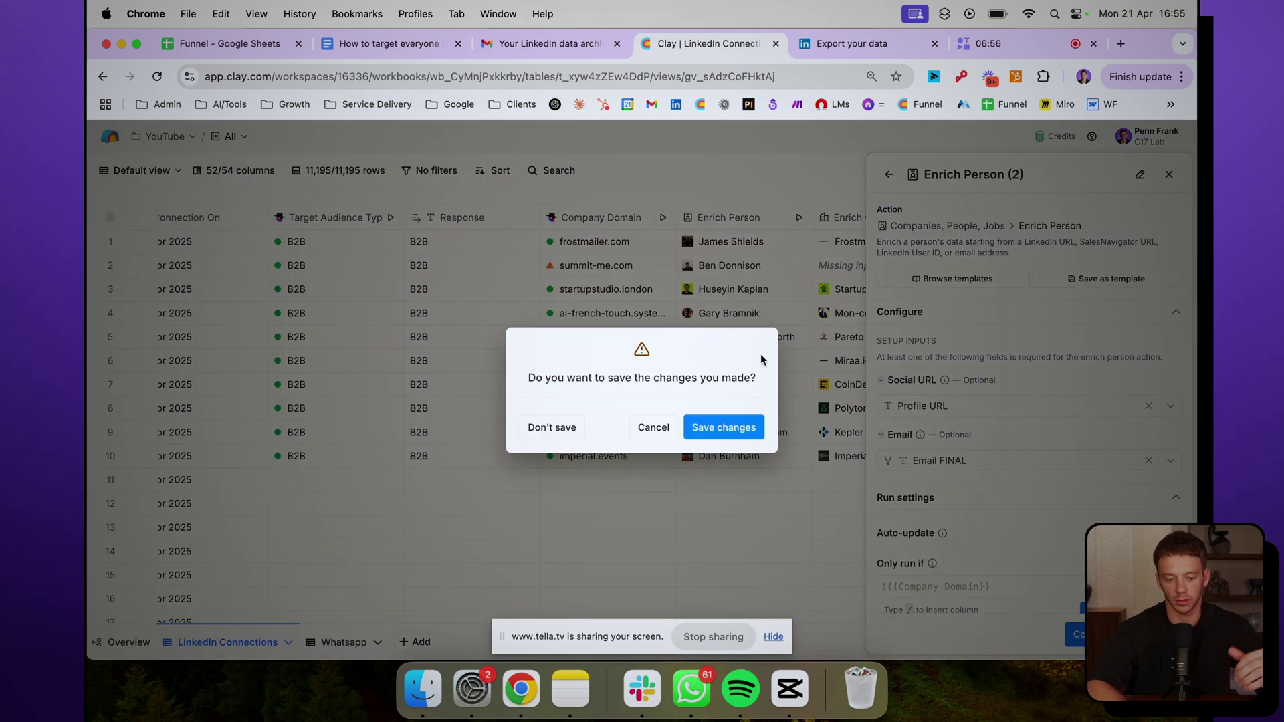
left_click(648, 422)
left_click(1169, 175)
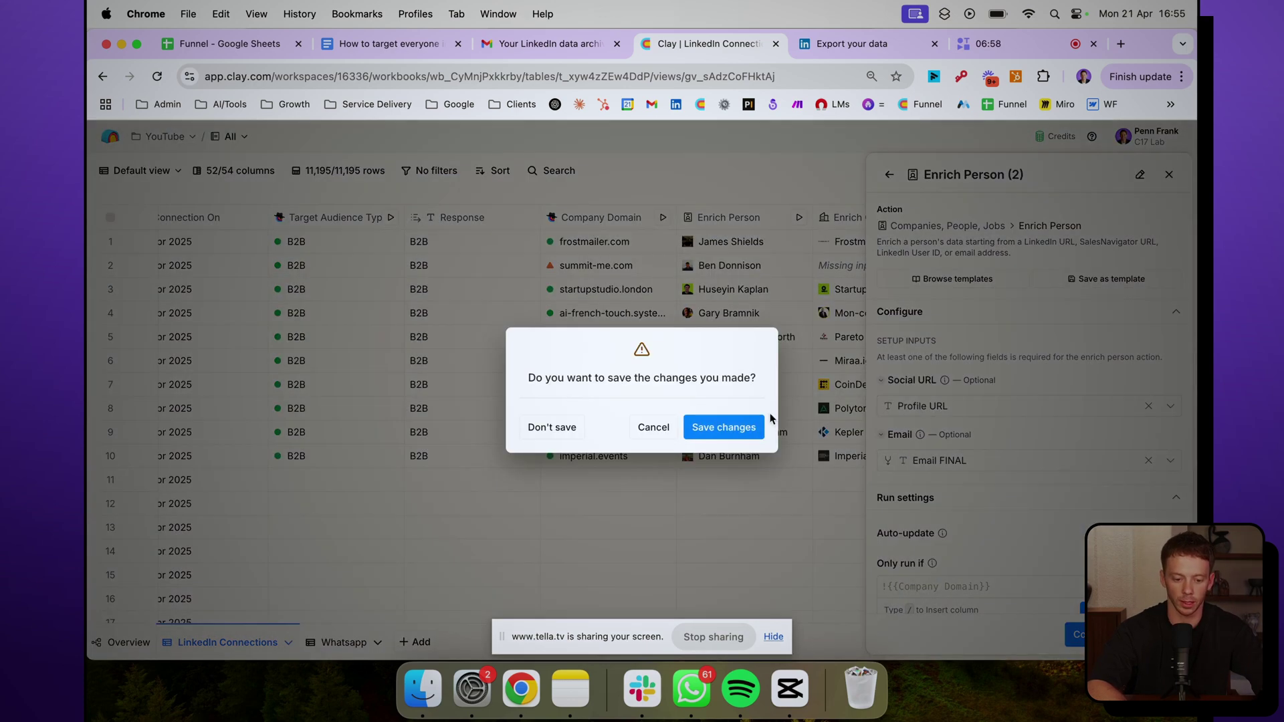
left_click(559, 430)
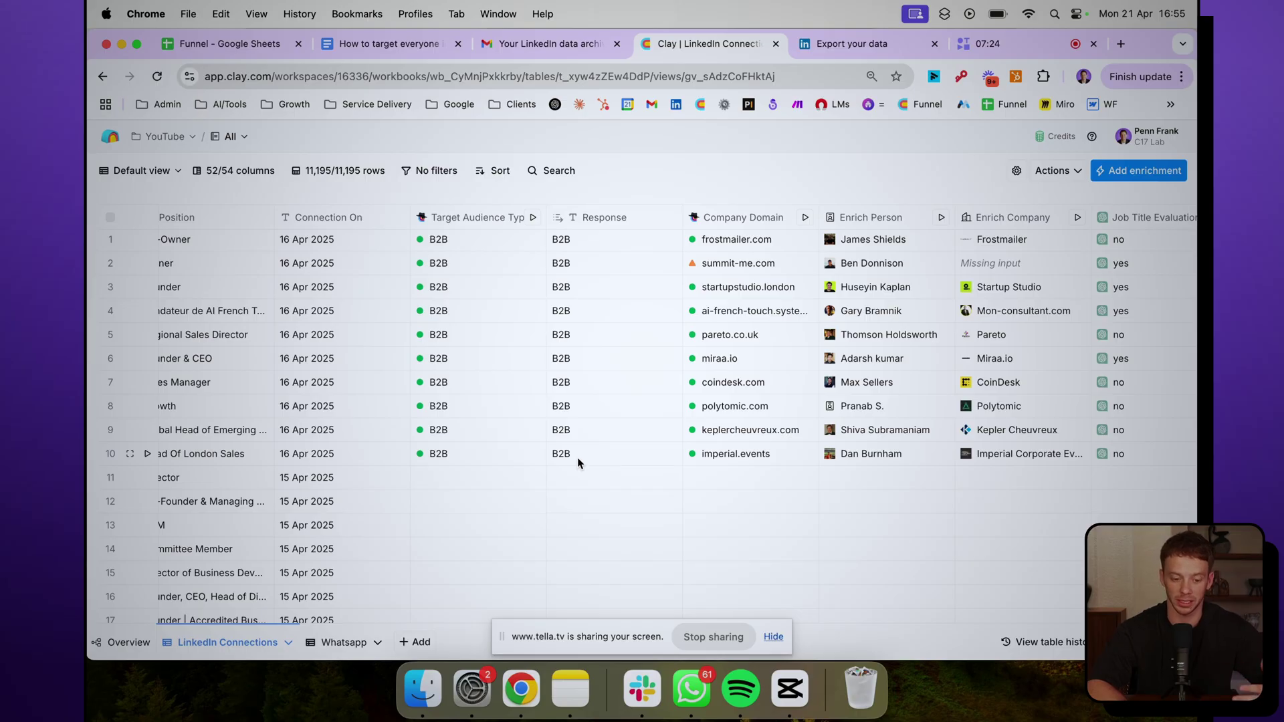
Start a table filter on the Response column, check its comparison operators, and close it without entering a value
left_click(425, 172)
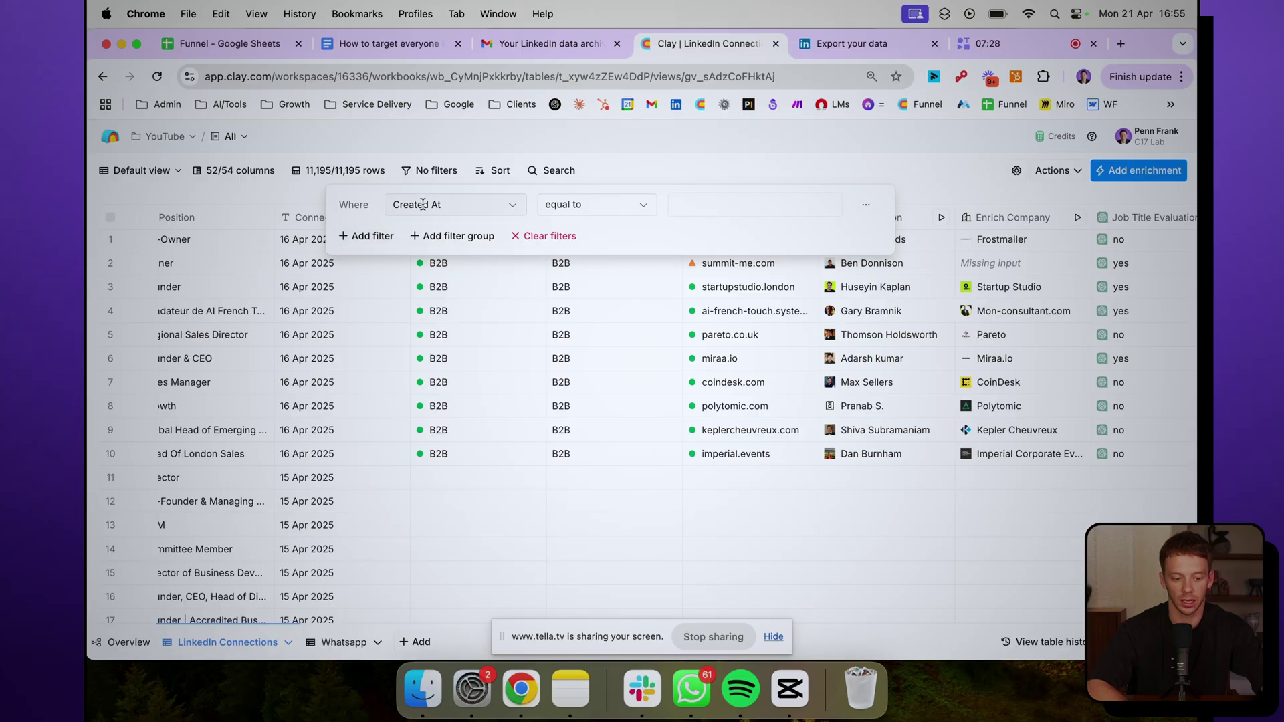
left_click(422, 203)
left_click(651, 362)
left_click(431, 171)
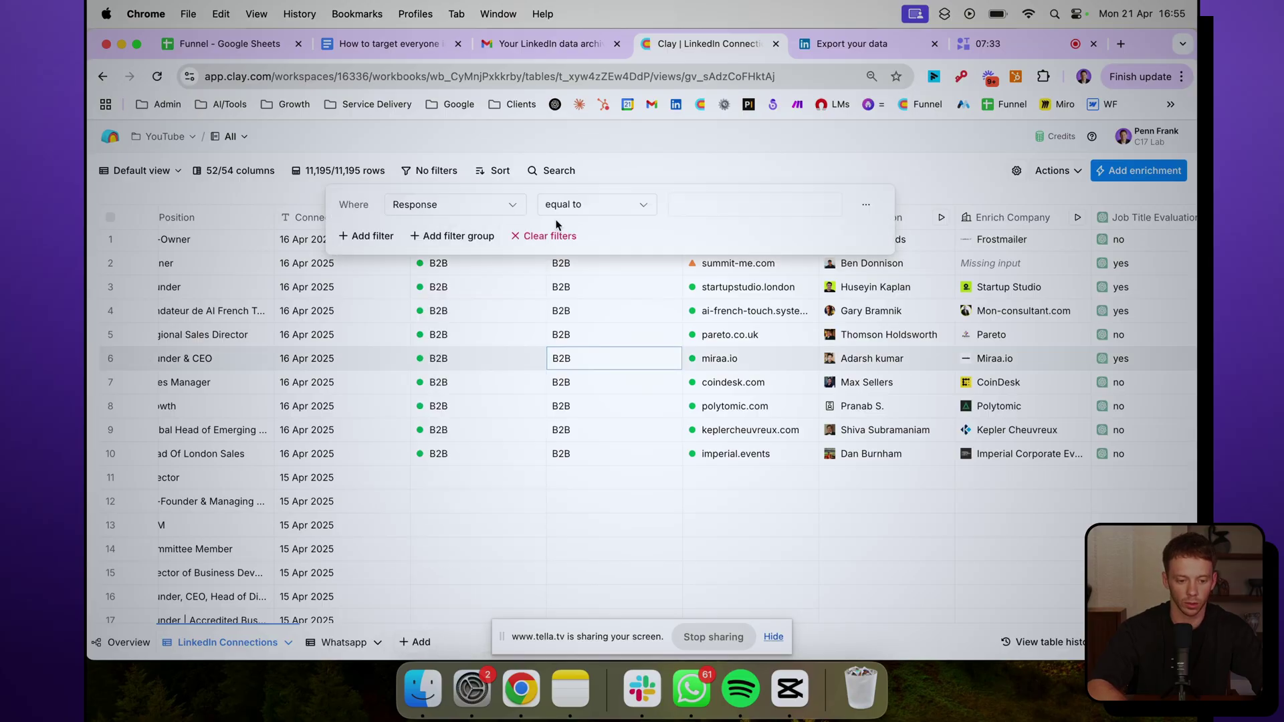
left_click(704, 213)
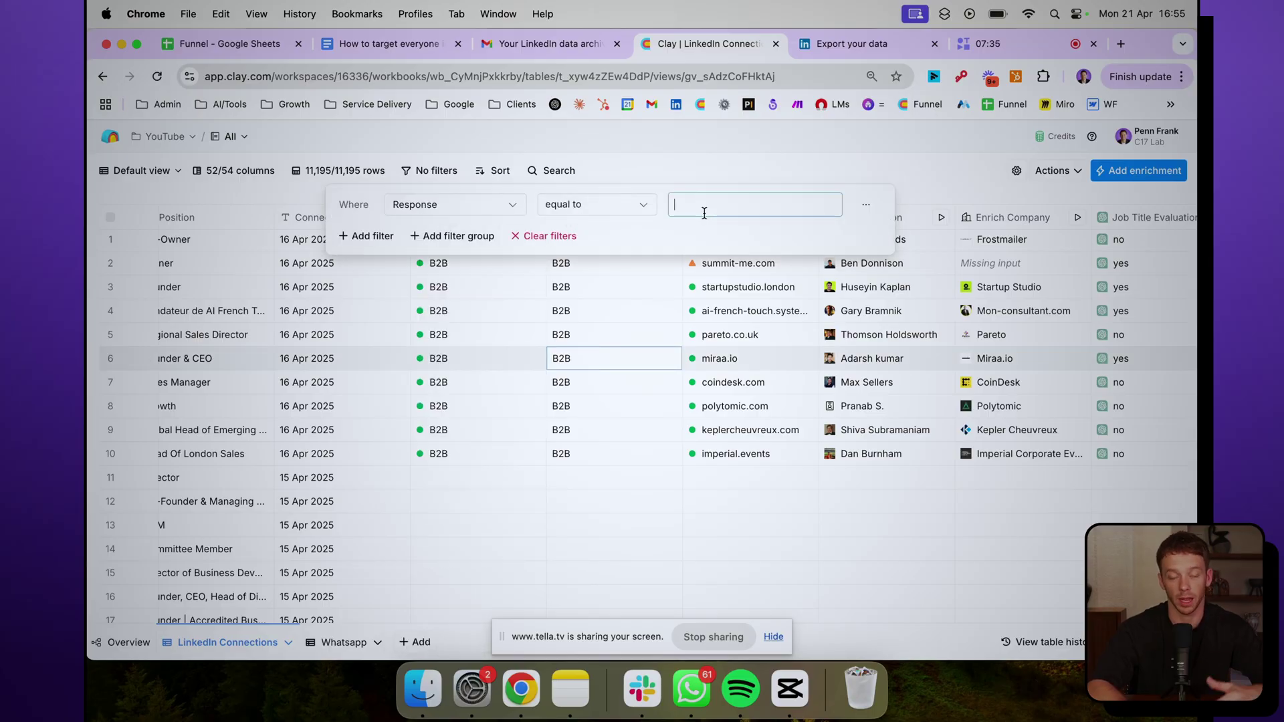
left_click(613, 205)
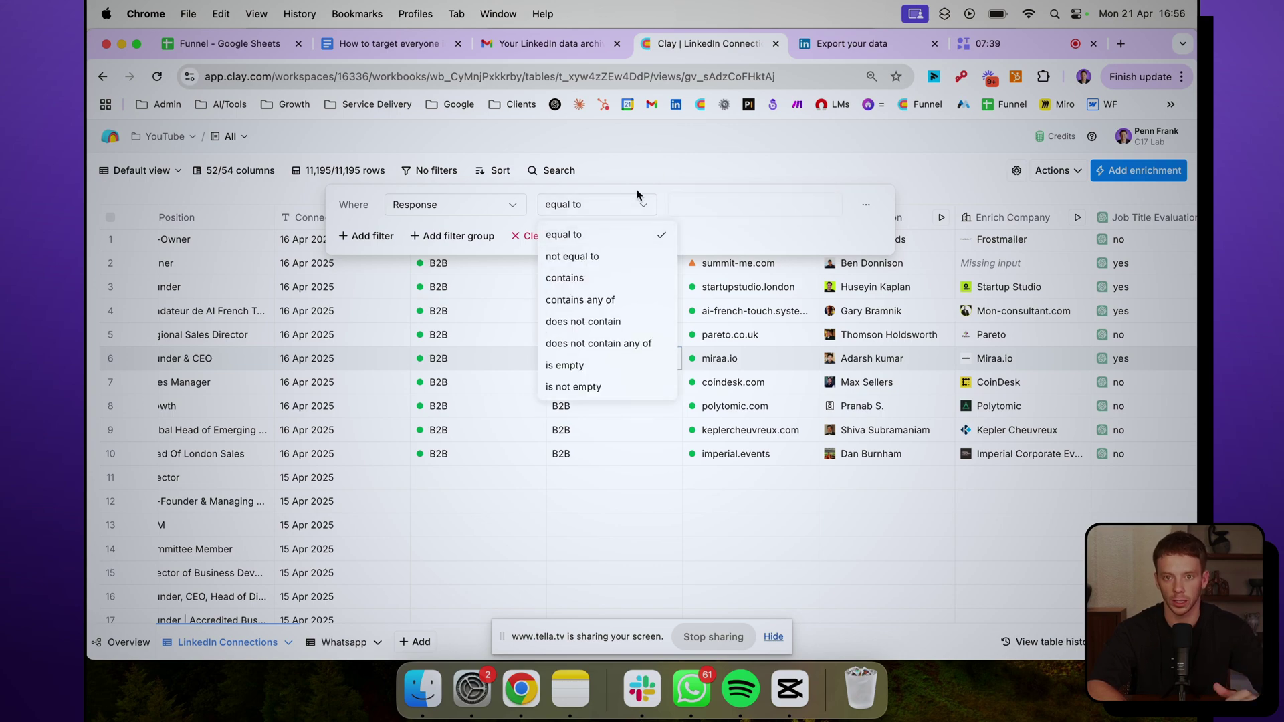
left_click(646, 158)
Compare the imported company and position columns with the Target Audience Type, Enrich Person, Enrich Company and Job Title Evaluation columns
scroll(569, 289, "right", 1)
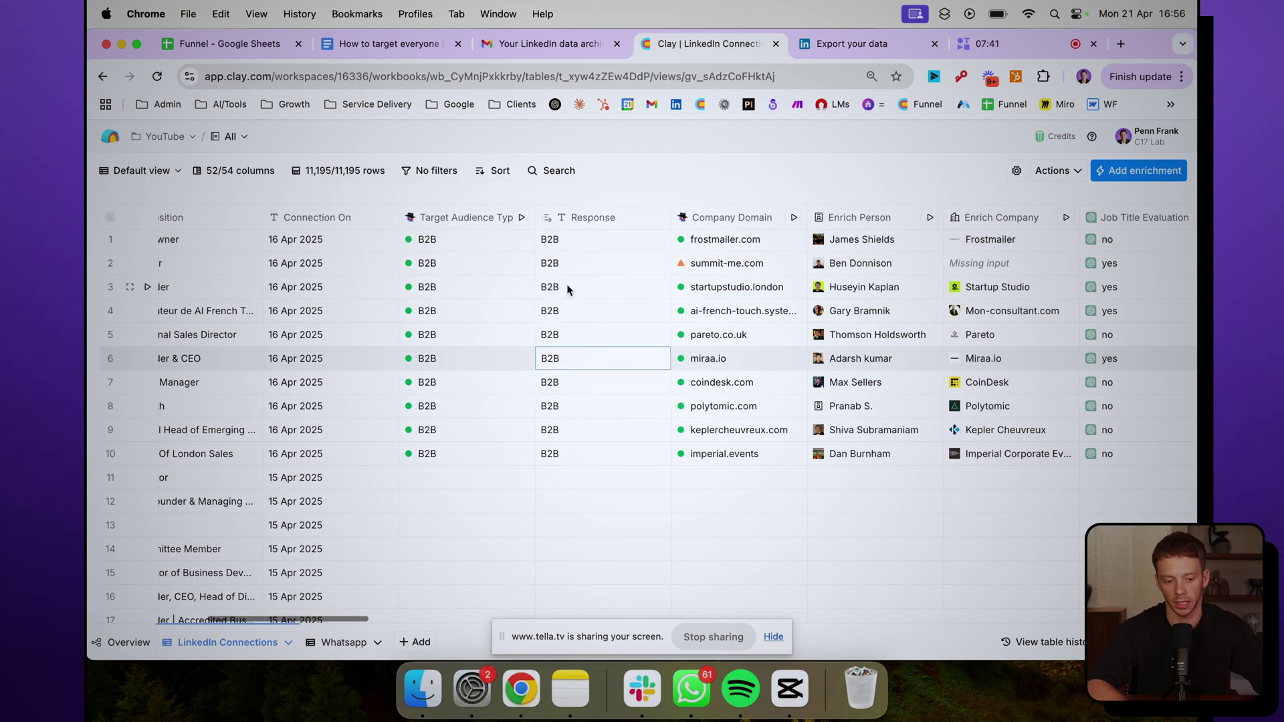
scroll(567, 289, "right", 5)
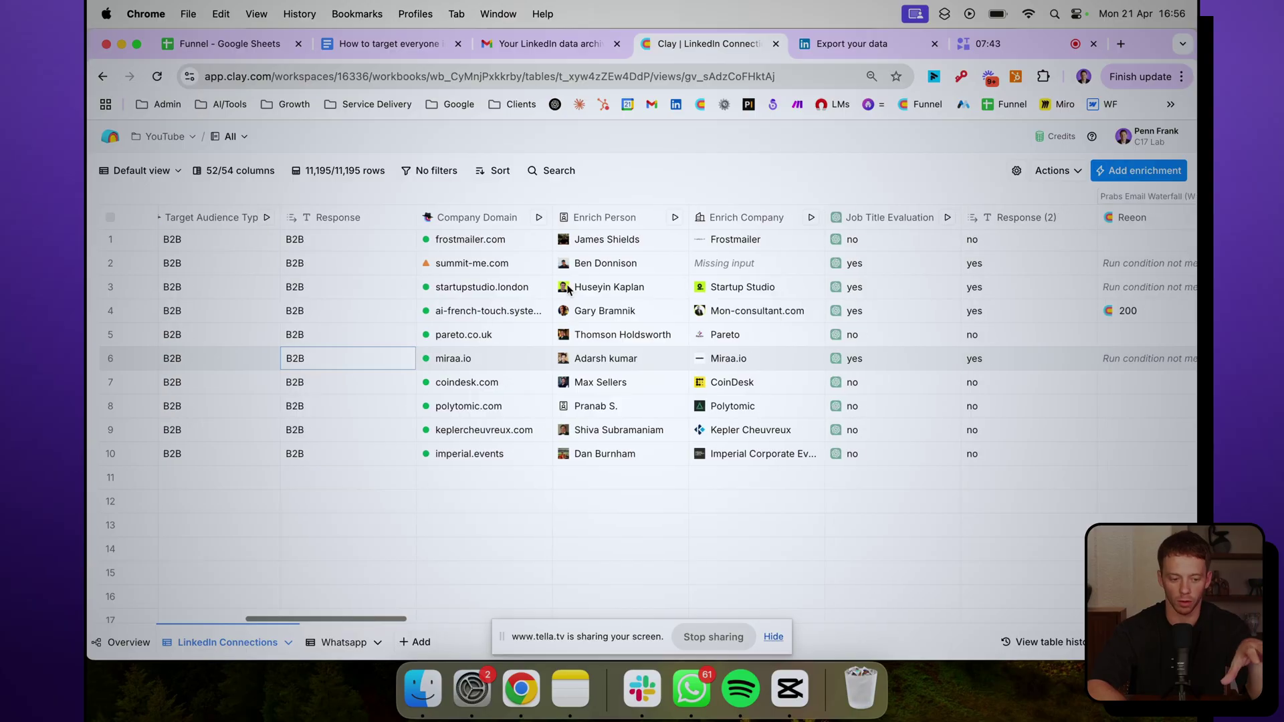
scroll(567, 289, "right", 1)
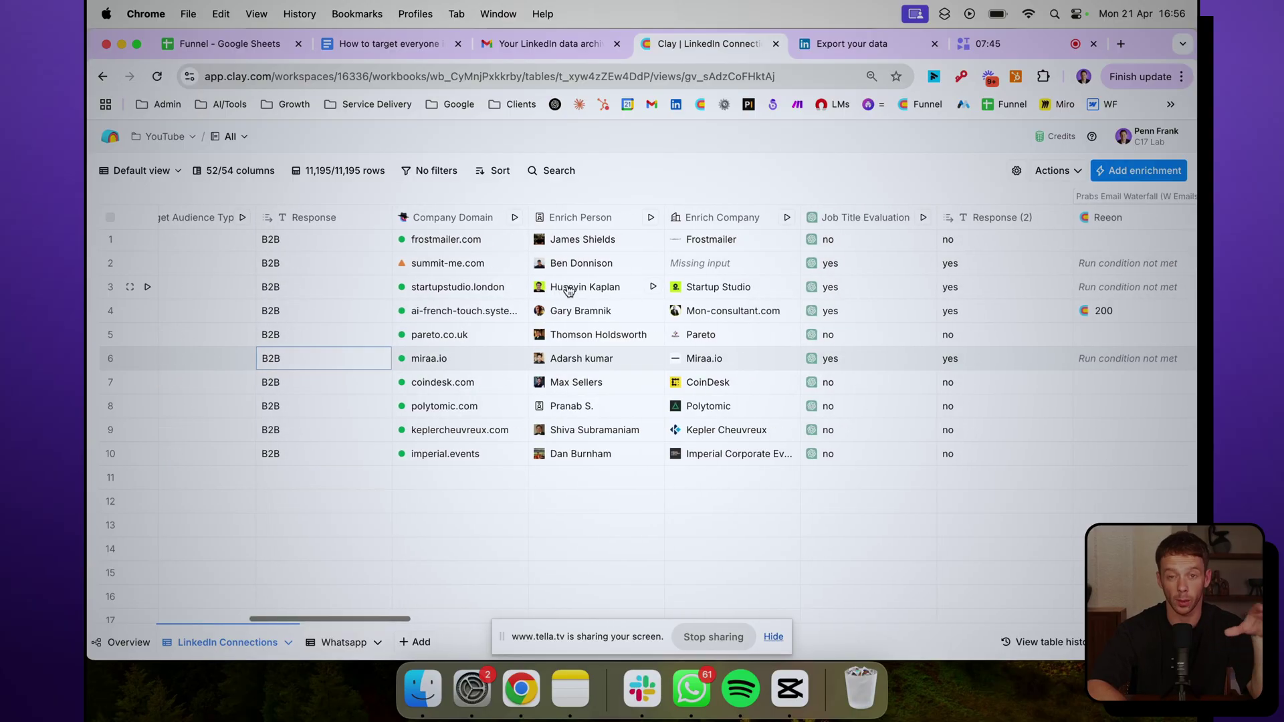
scroll(566, 289, "right", 2)
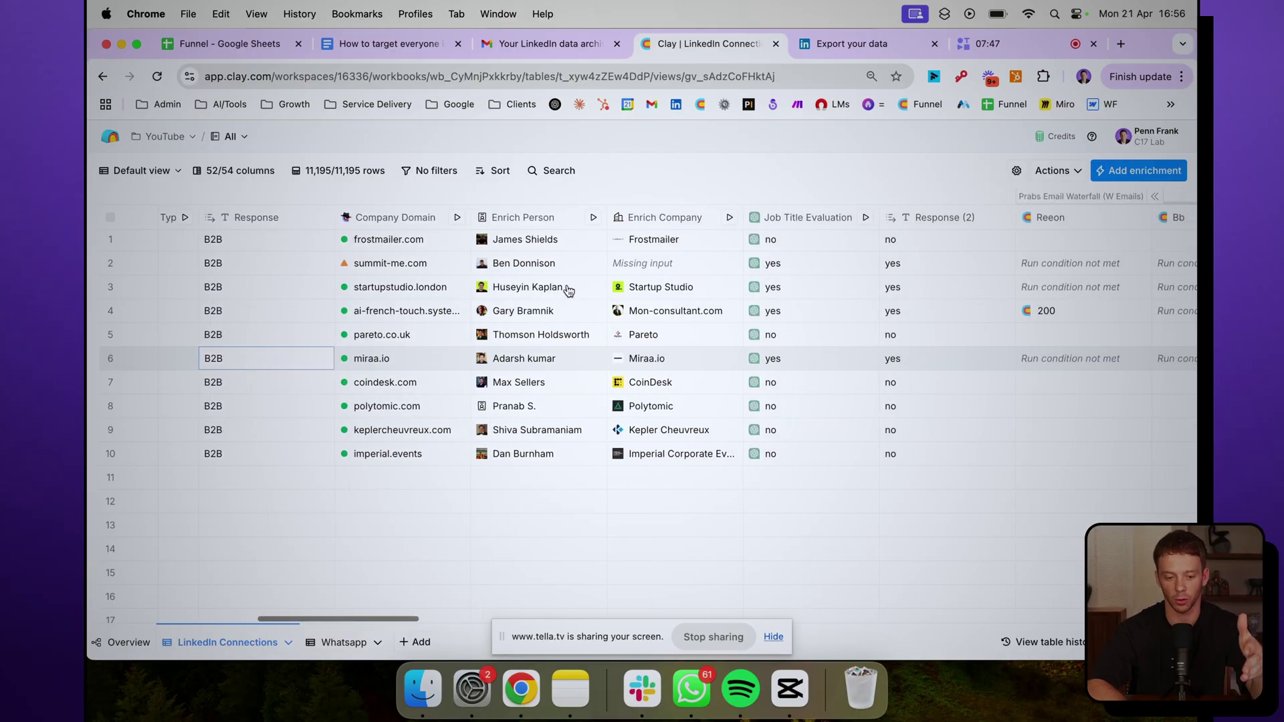
scroll(567, 289, "right", 4)
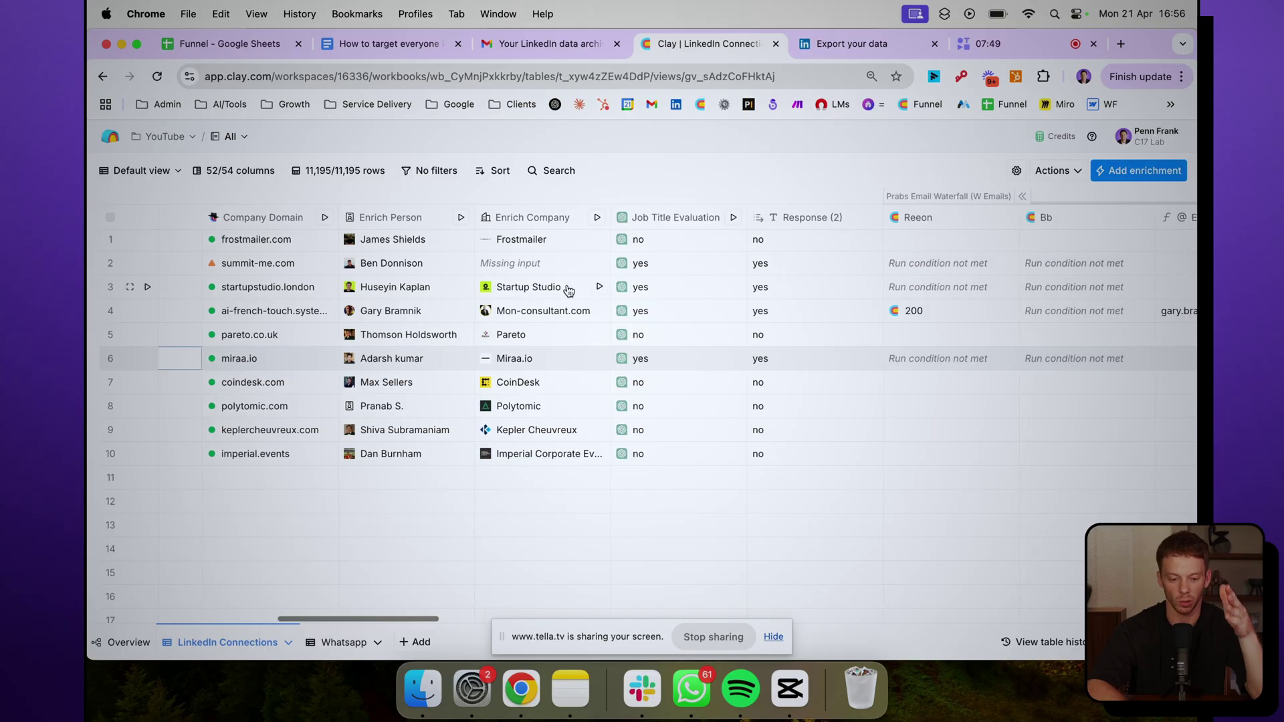
scroll(569, 290, "left", 20)
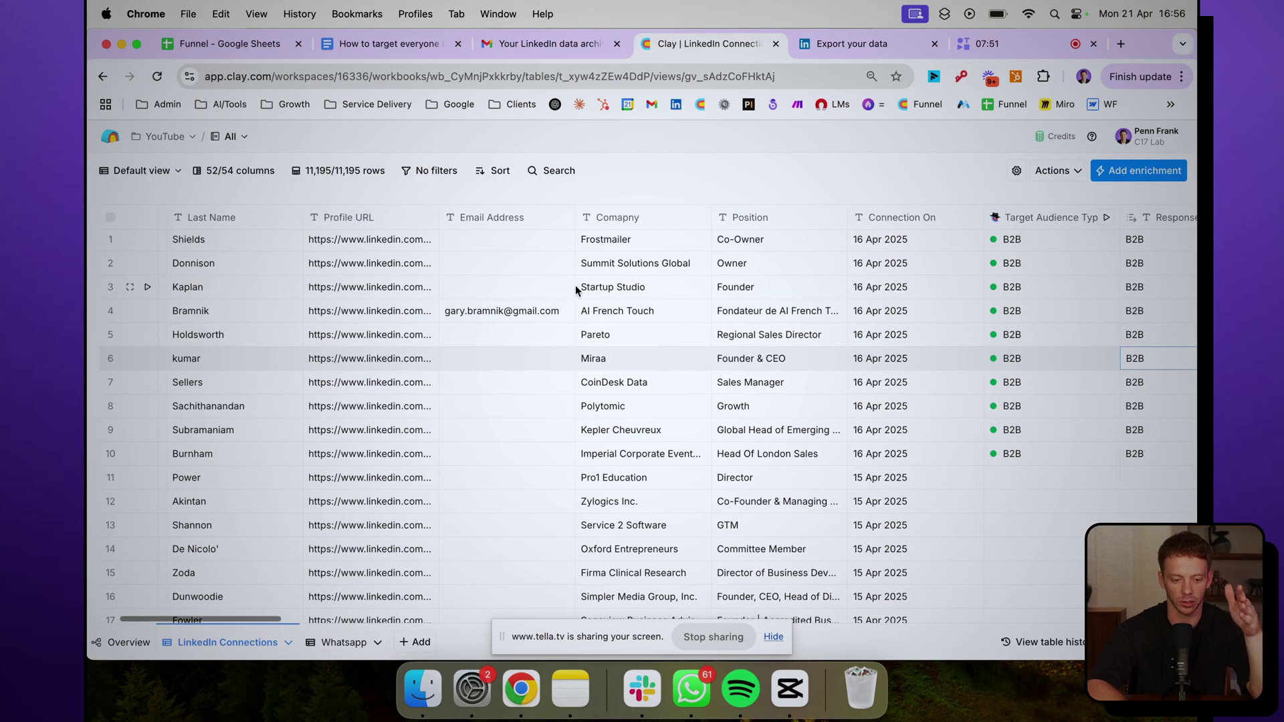
scroll(575, 285, "right", 1)
scroll(724, 328, "right", 10)
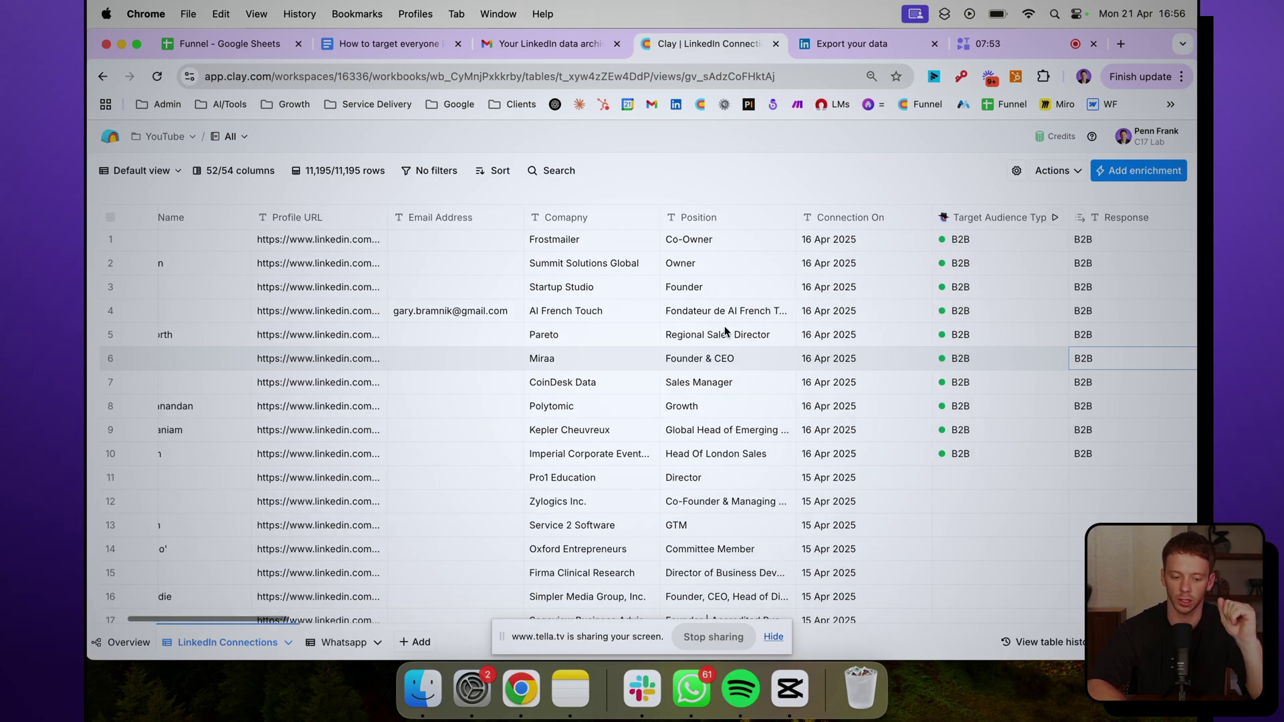
scroll(724, 330, "right", 4)
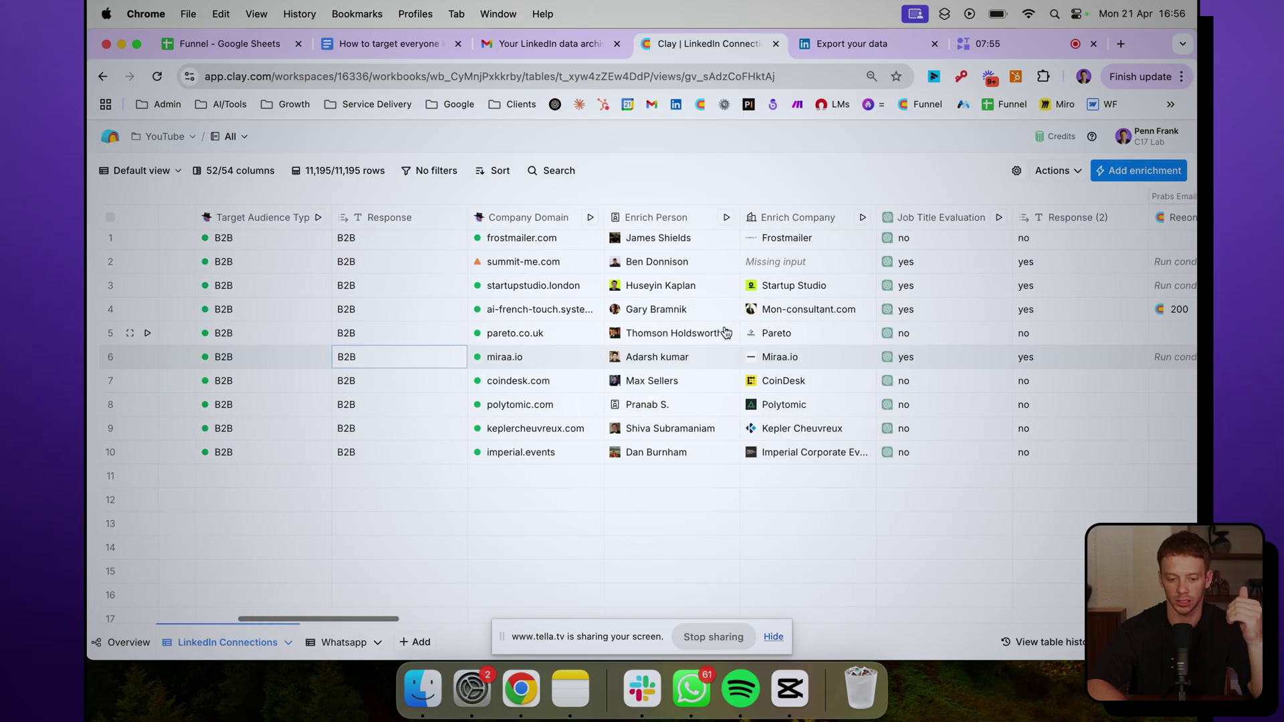
scroll(723, 326, "left", 10)
scroll(576, 260, "right", 3)
scroll(576, 261, "right", 12)
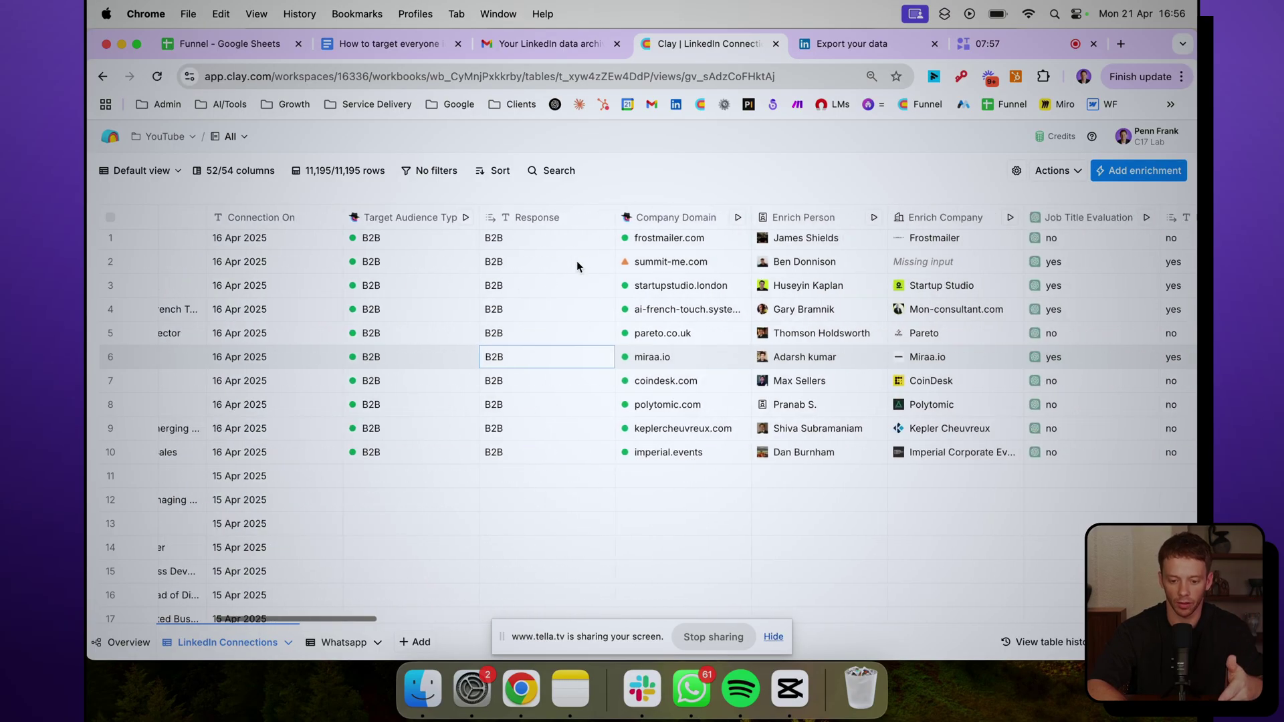
Examine the Job Title Evaluation responses and the email waterfall columns, from Reeon and Bb to Email-1 and Find Work Email
scroll(670, 310, "right", 1)
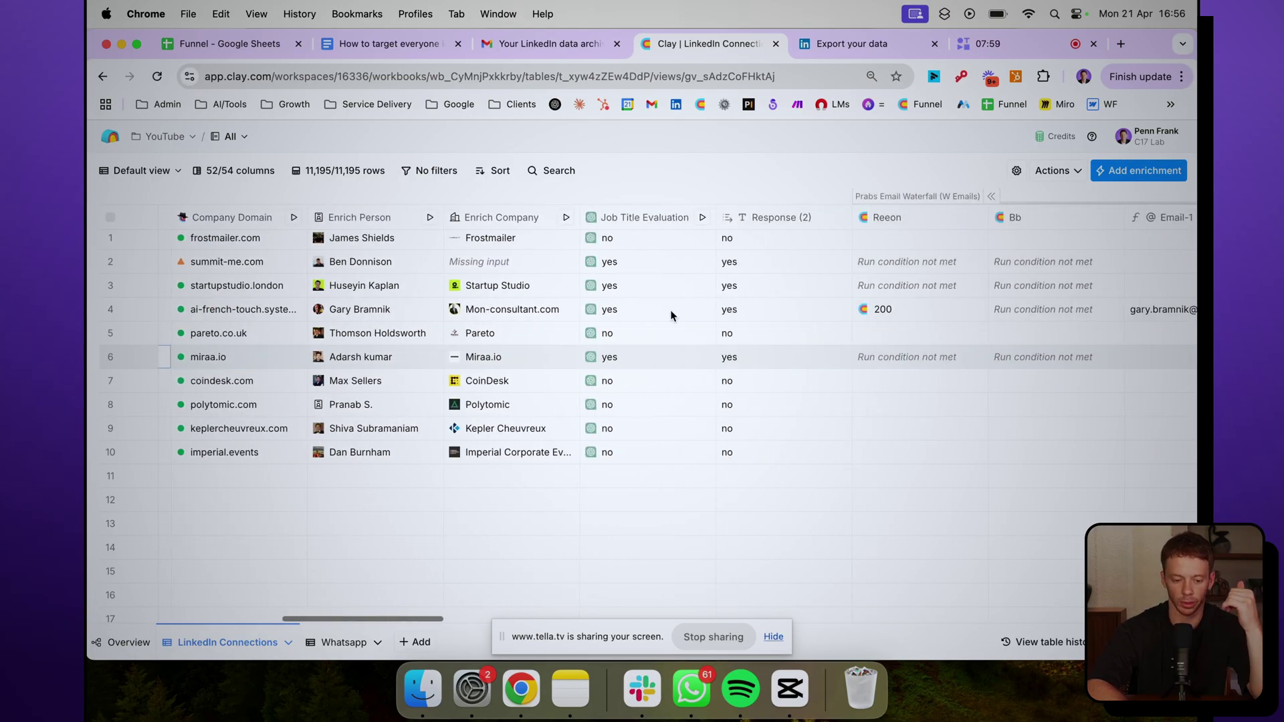
scroll(623, 308, "right", 4)
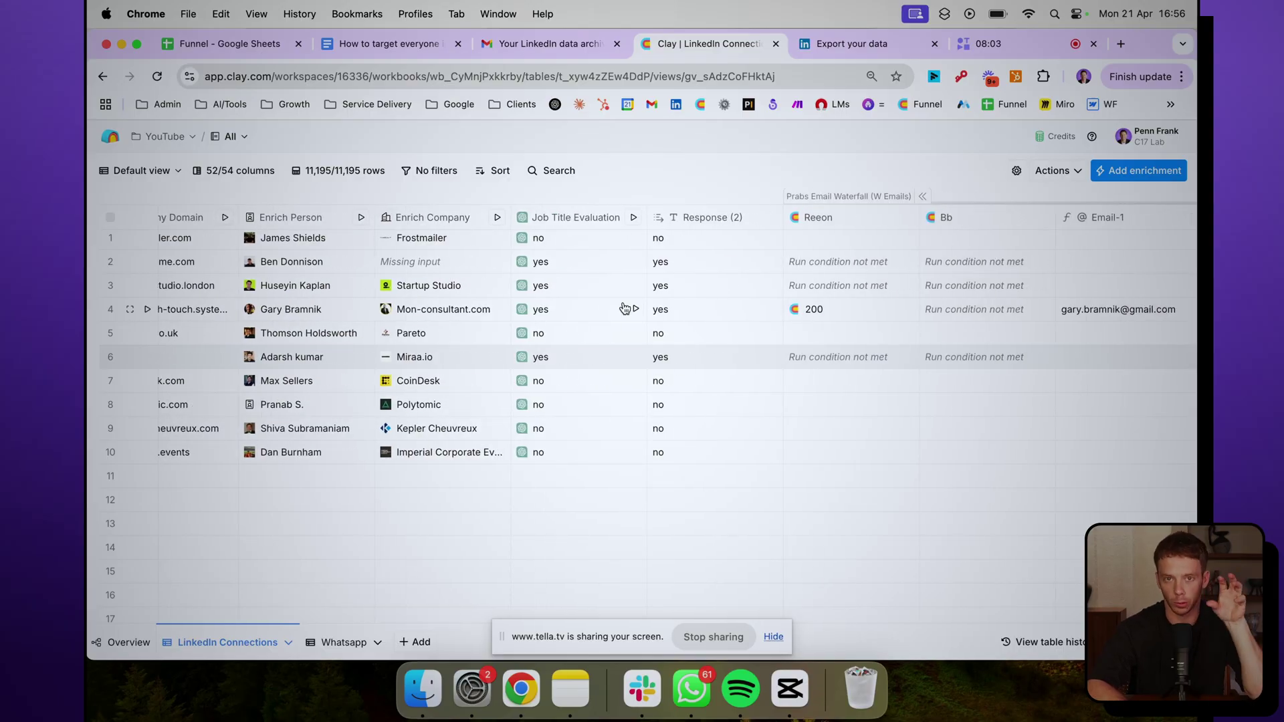
scroll(623, 308, "right", 4)
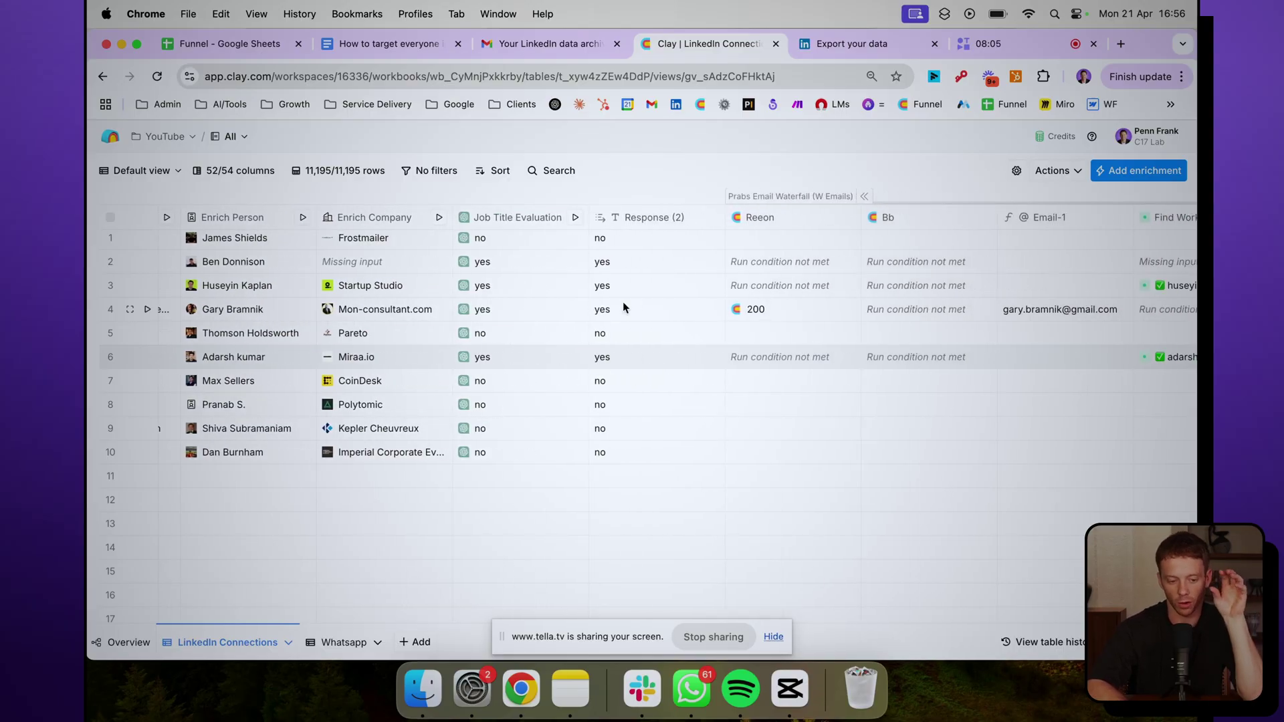
scroll(623, 306, "right", 2)
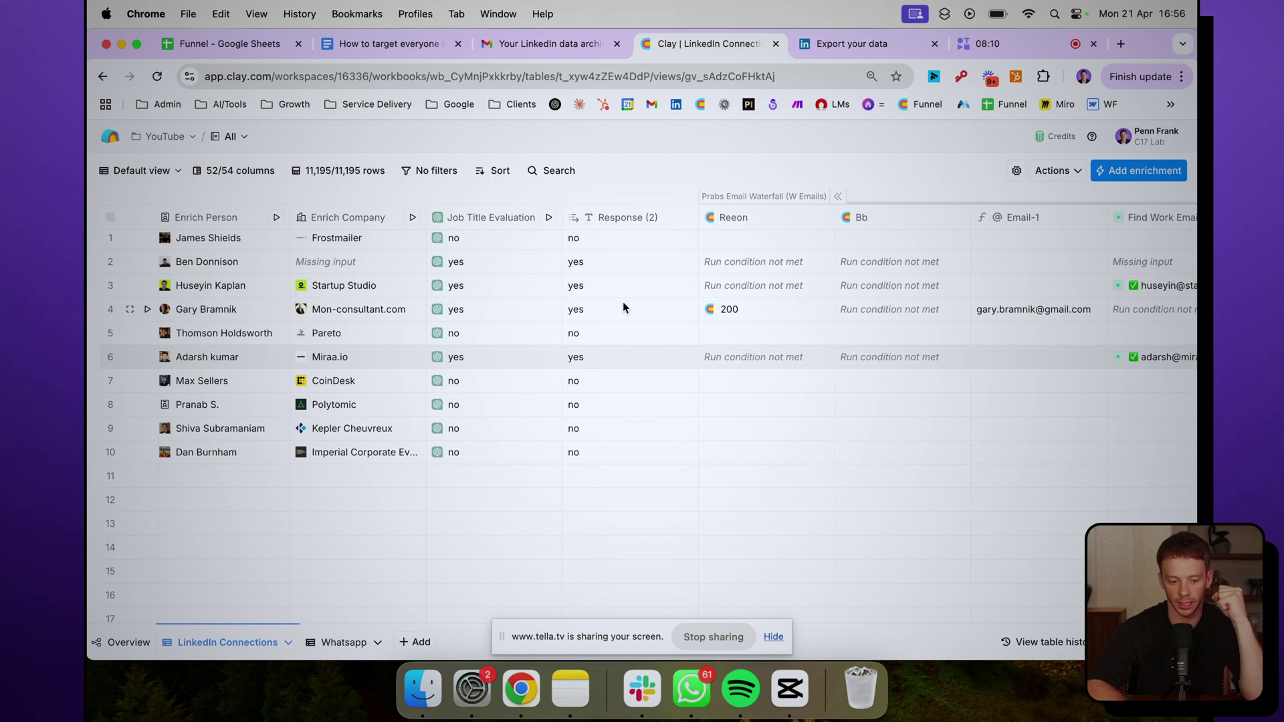
scroll(623, 306, "right", 5)
scroll(623, 306, "right", 3)
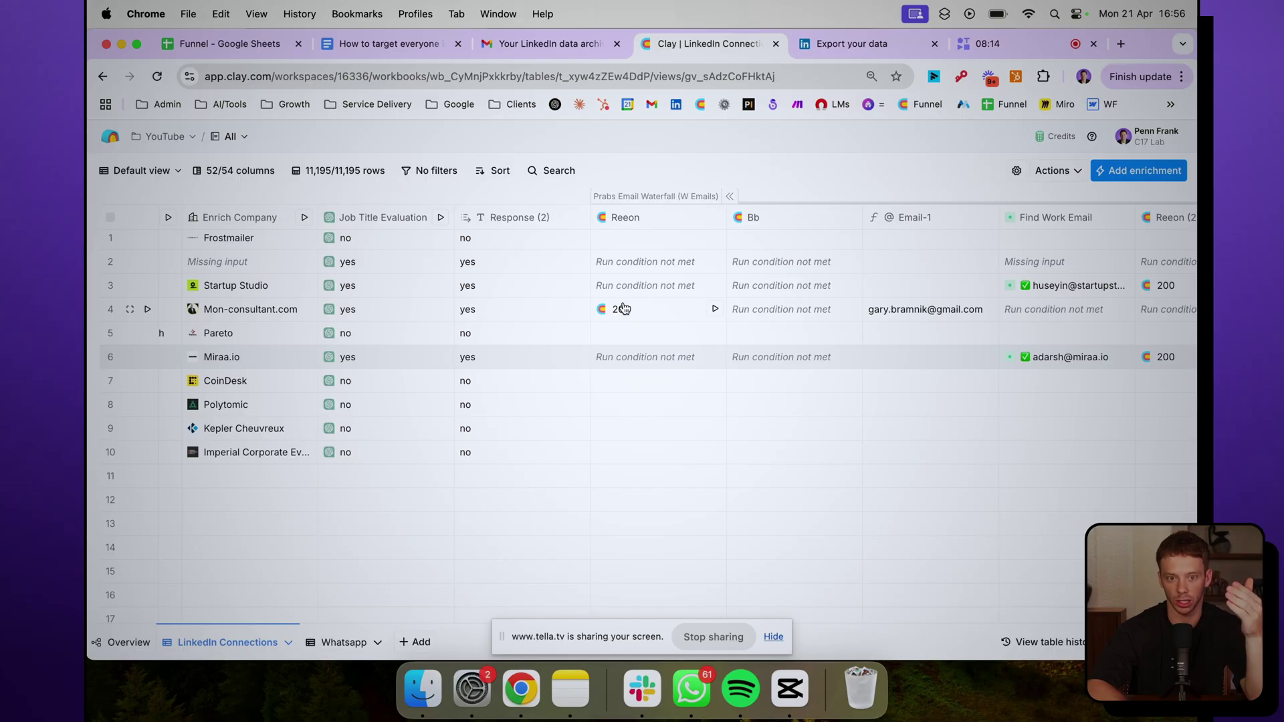
scroll(624, 308, "right", 1)
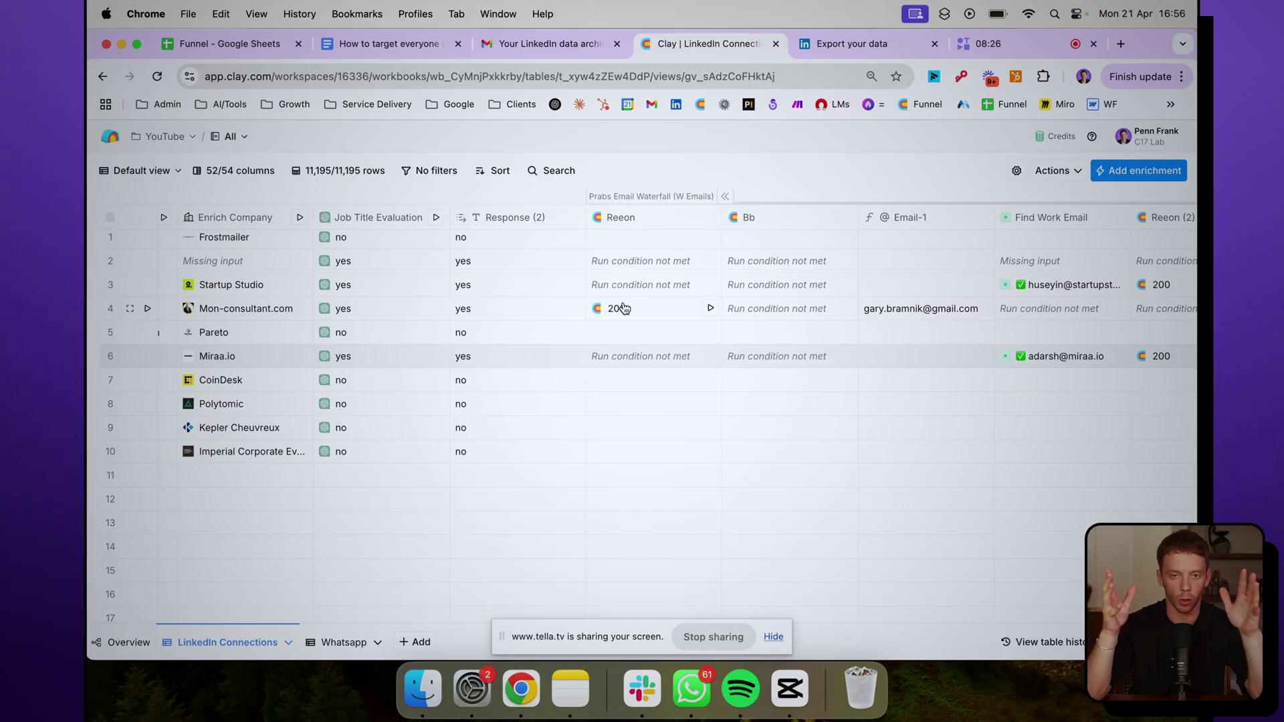
scroll(623, 308, "right", 2)
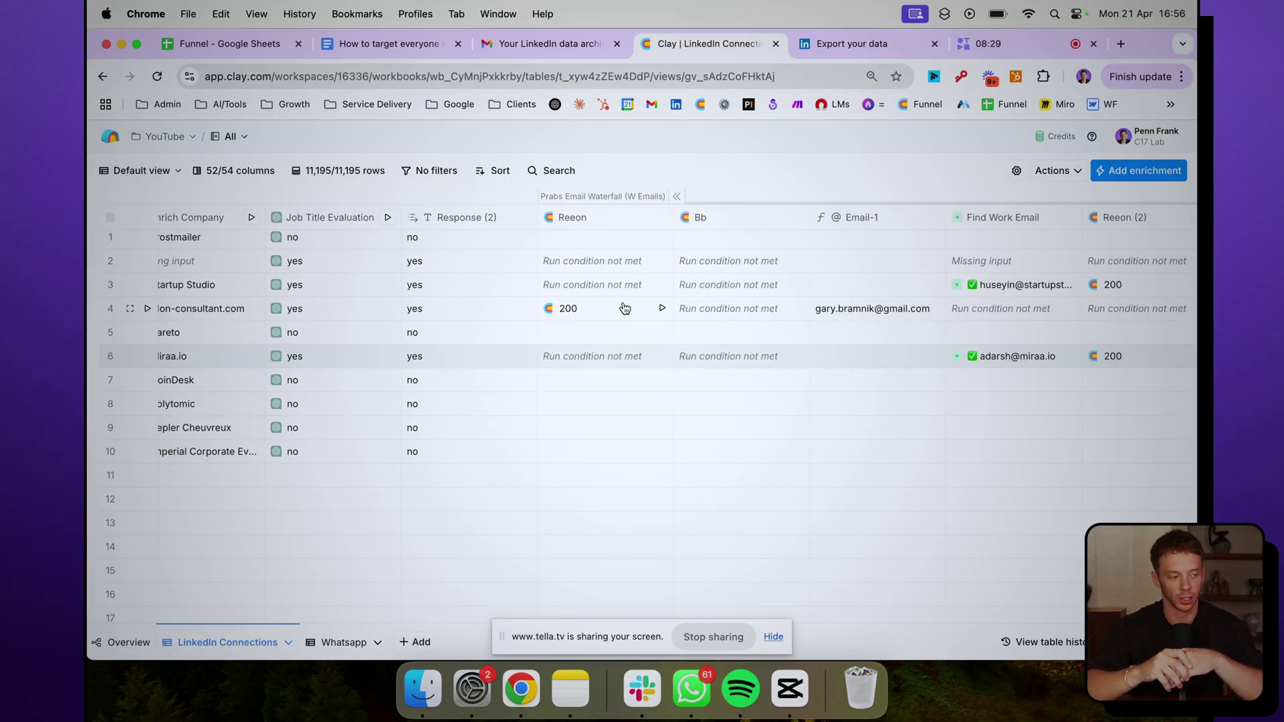
Examine the email waterfall's repeated Find Work Email, Reeon, Bb and Email columns, from Email-1 through Find Work Email (3)
scroll(623, 307, "right", 10)
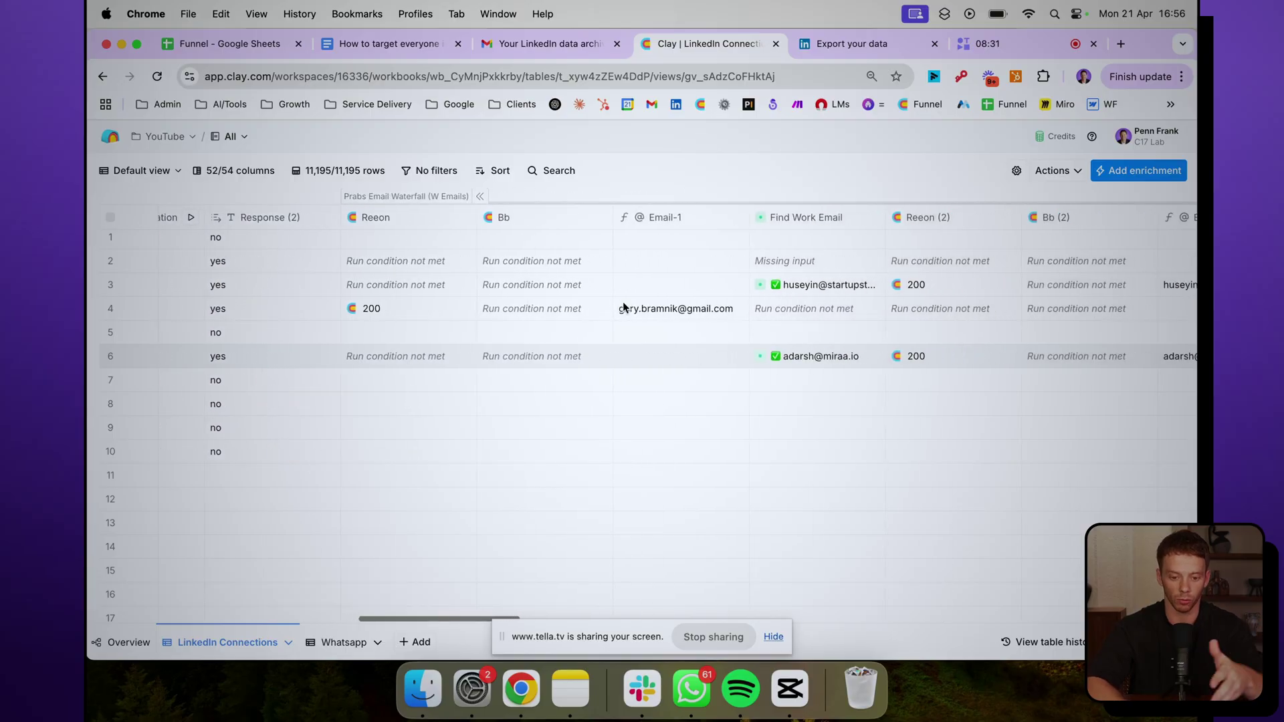
scroll(623, 304, "right", 2)
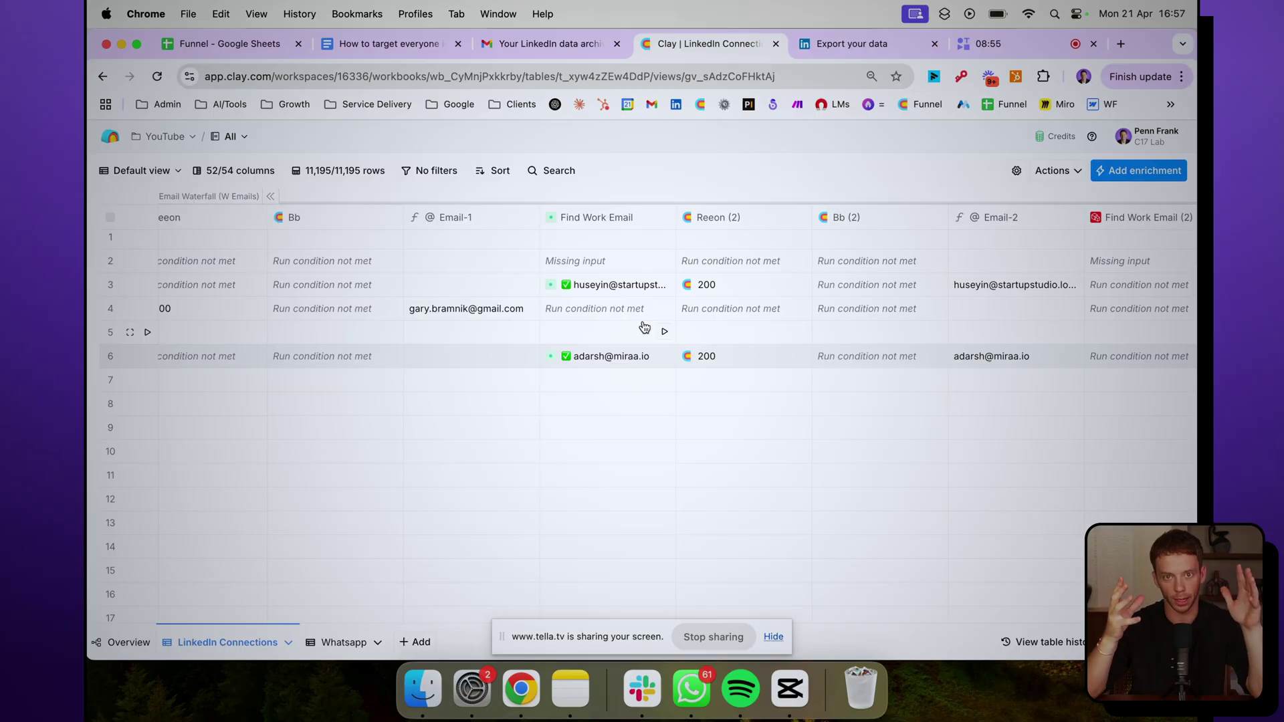
scroll(644, 326, "right", 1)
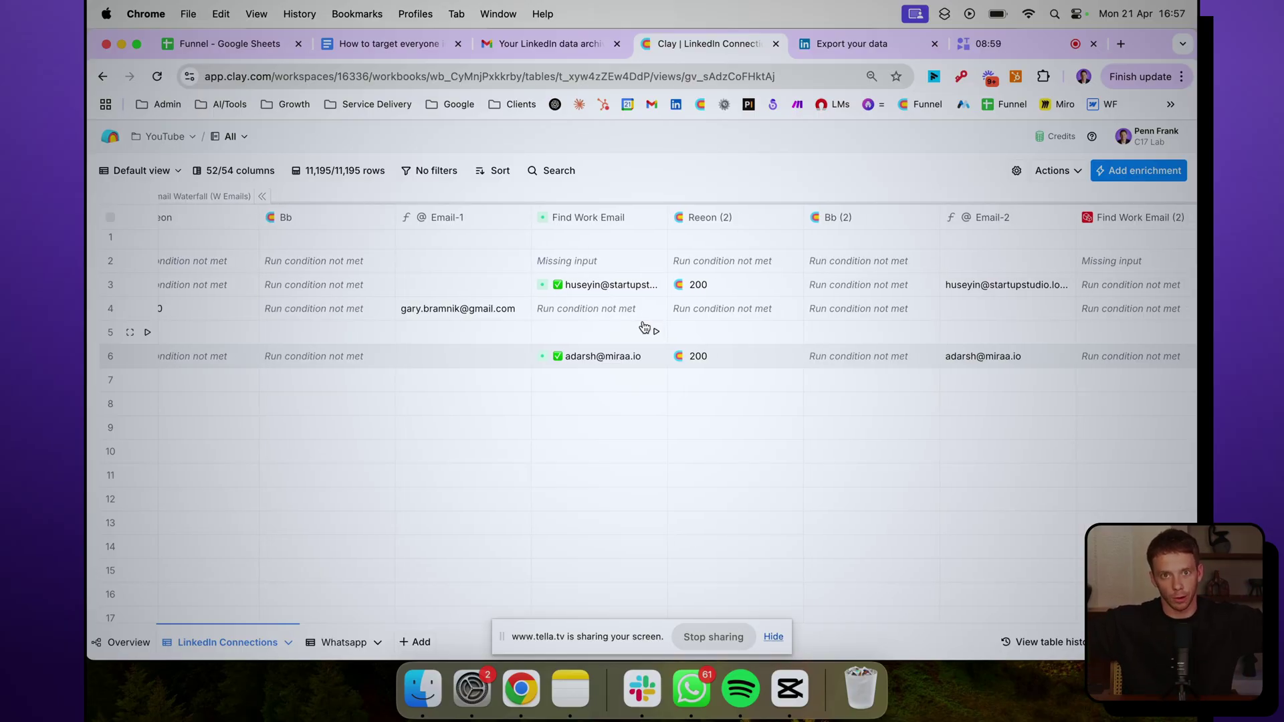
scroll(644, 327, "right", 5)
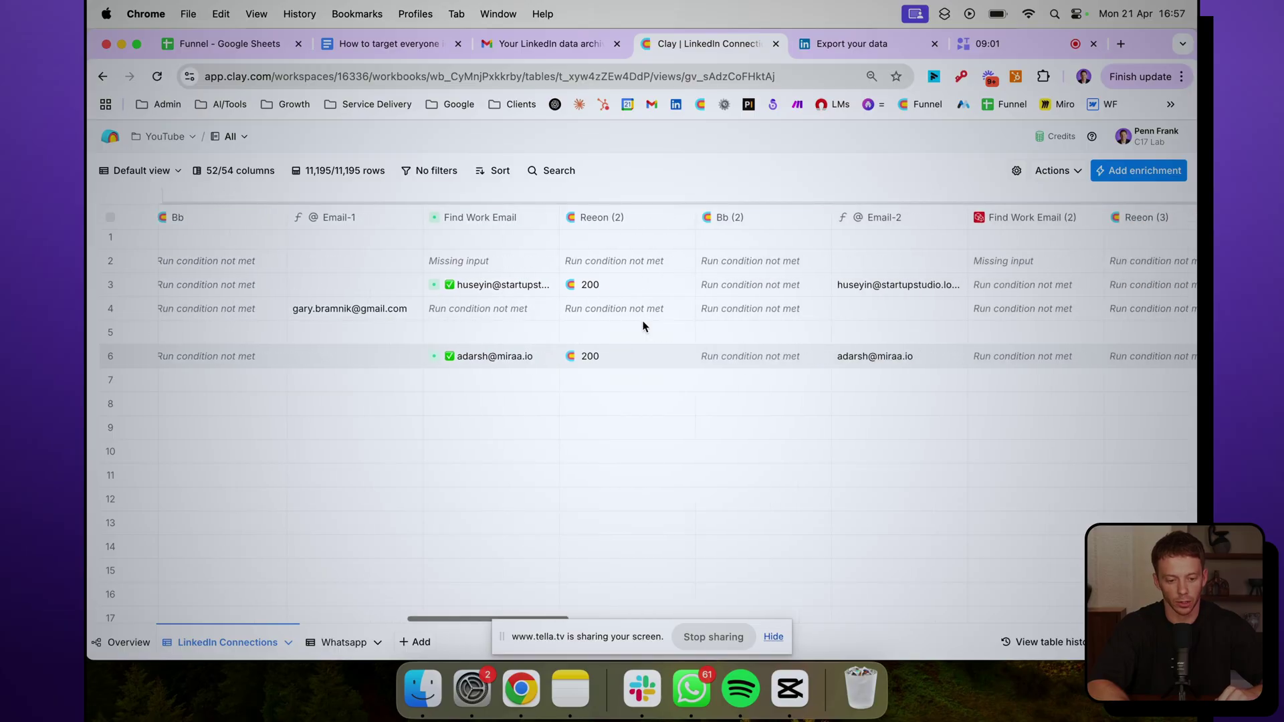
scroll(644, 326, "right", 10)
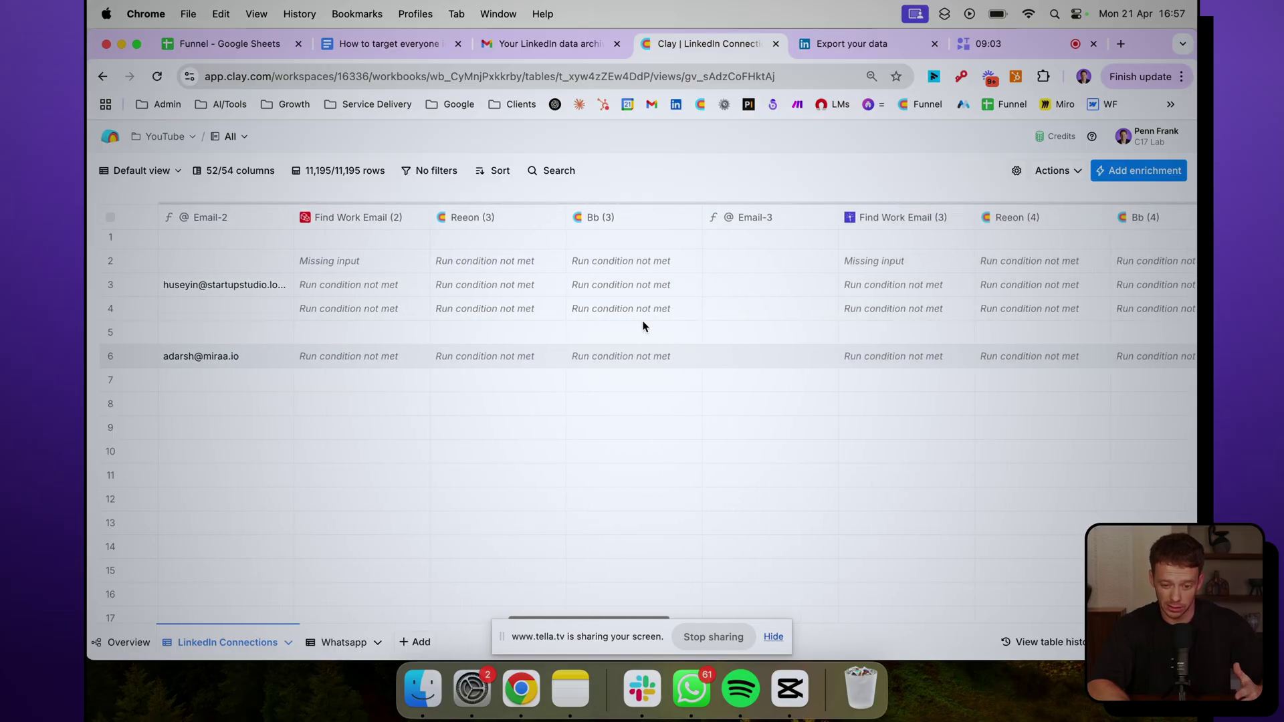
scroll(644, 327, "left", 10)
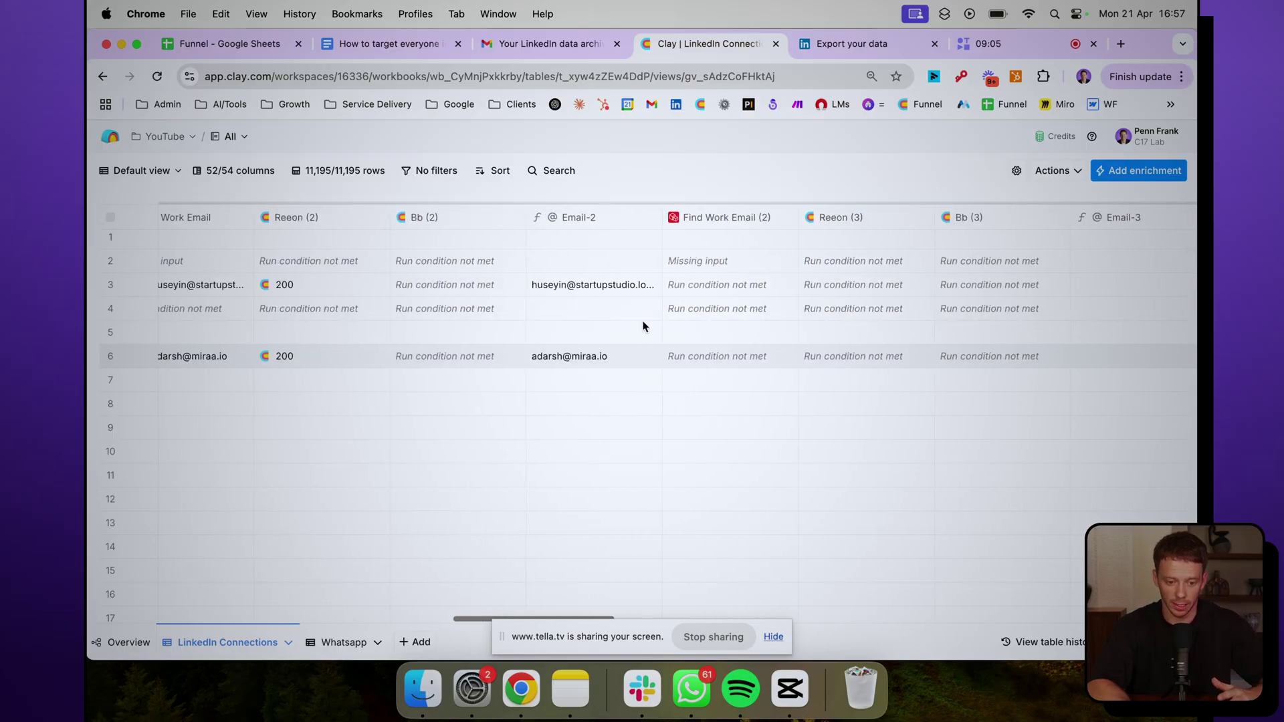
scroll(643, 327, "left", 7)
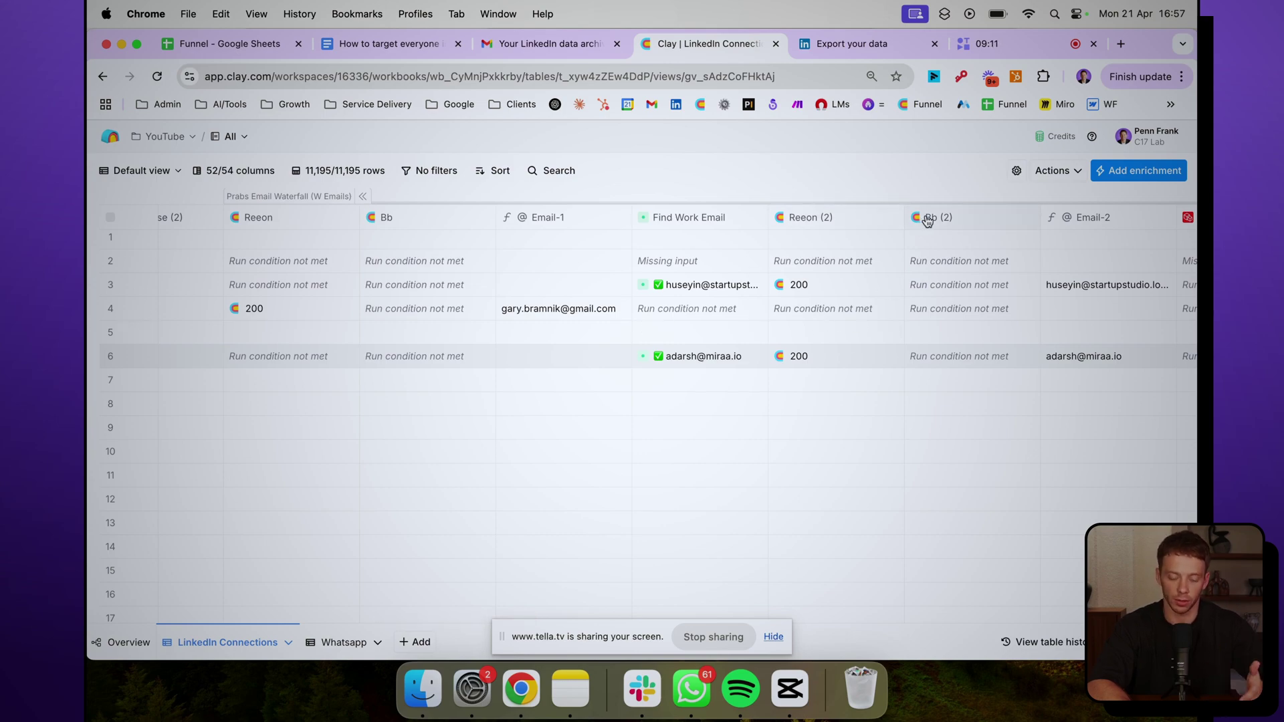
scroll(916, 240, "left", 4)
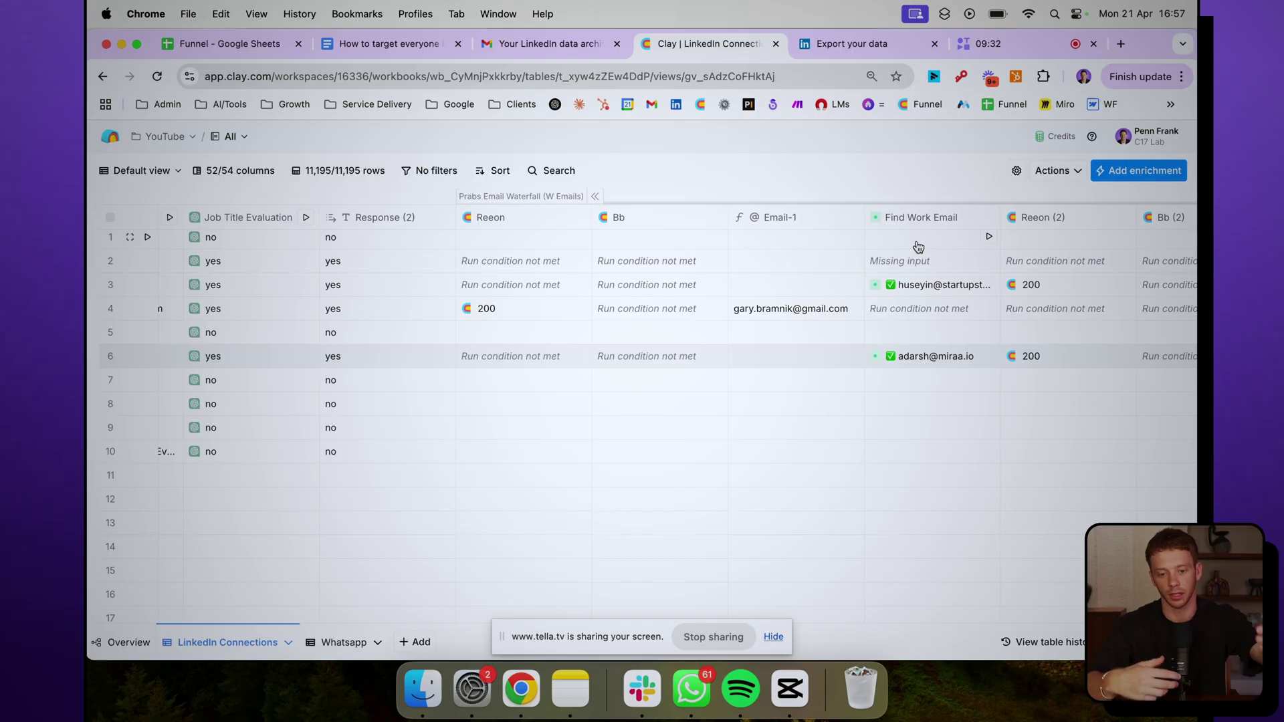
Examine the last waterfall columns through Email FINAL, plus the Company Overview, Company Description and Email Generation columns
scroll(918, 246, "right", 15)
scroll(915, 239, "right", 20)
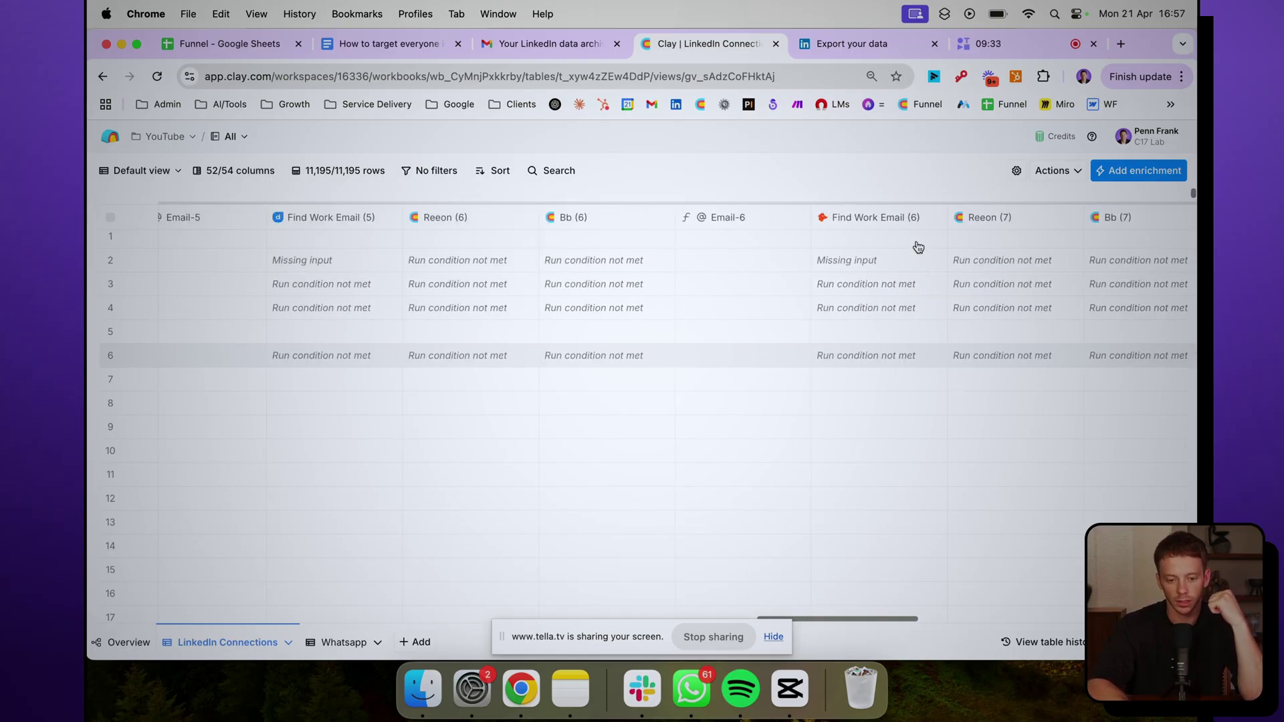
scroll(916, 239, "right", 10)
scroll(916, 241, "left", 1)
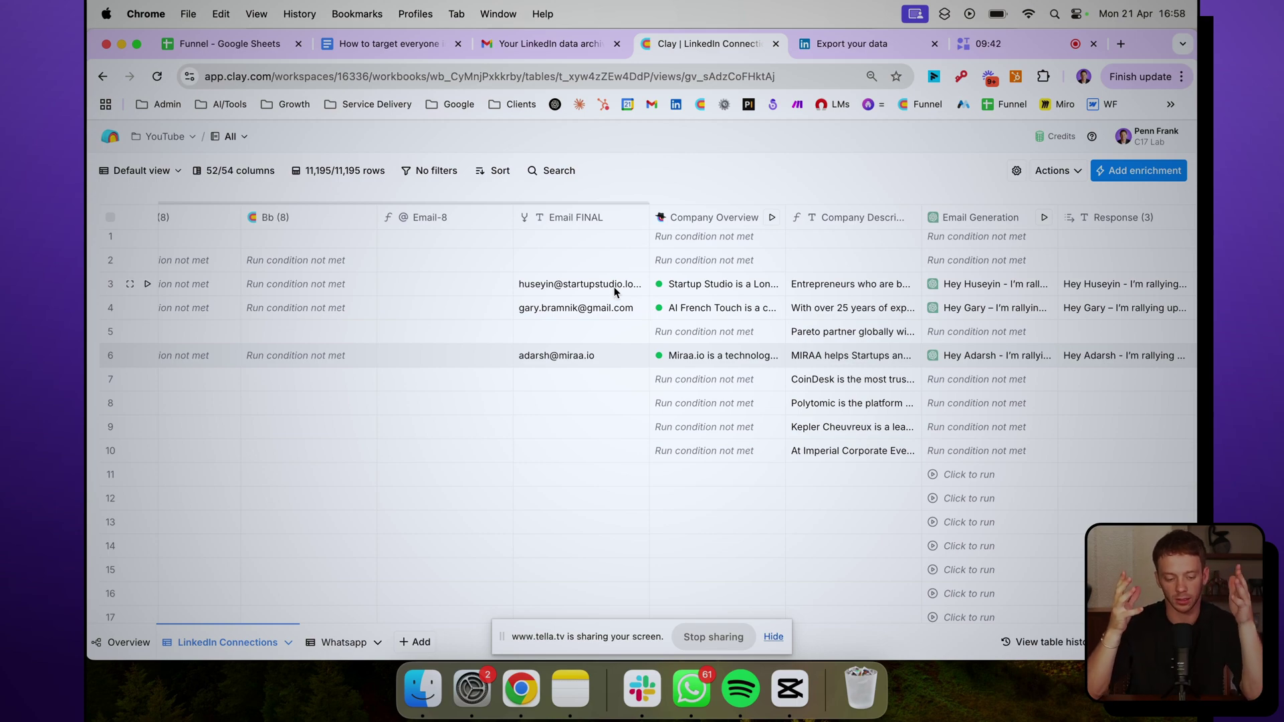
scroll(614, 294, "right", 5)
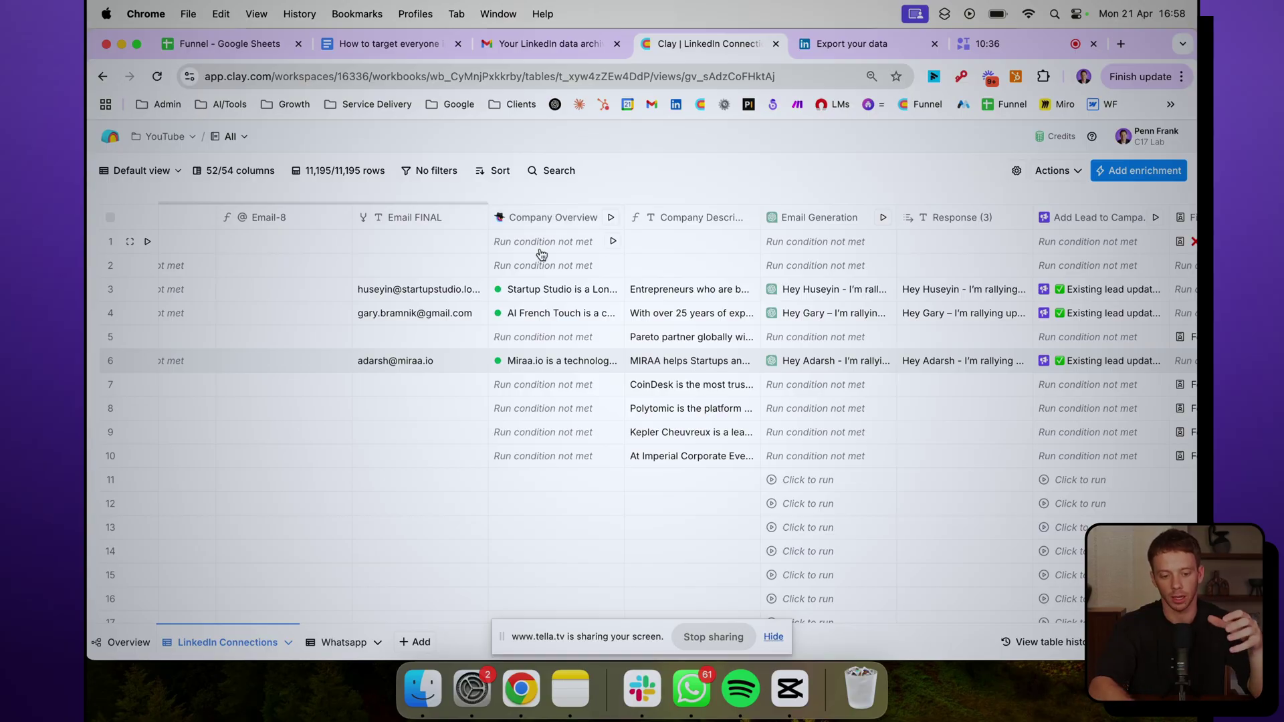
Return to the Enrich Company column, search the available enrichments for "enrich compan", and close the search without adding one
scroll(524, 321, "left", 20)
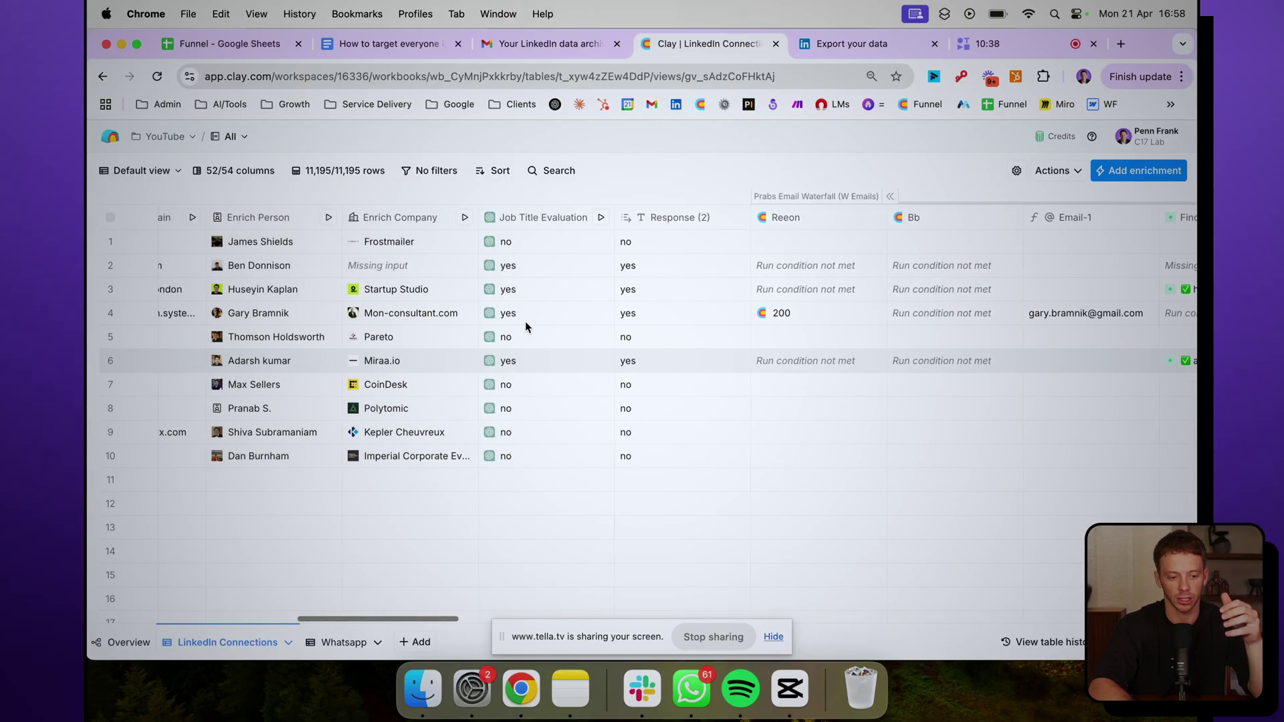
scroll(524, 321, "left", 3)
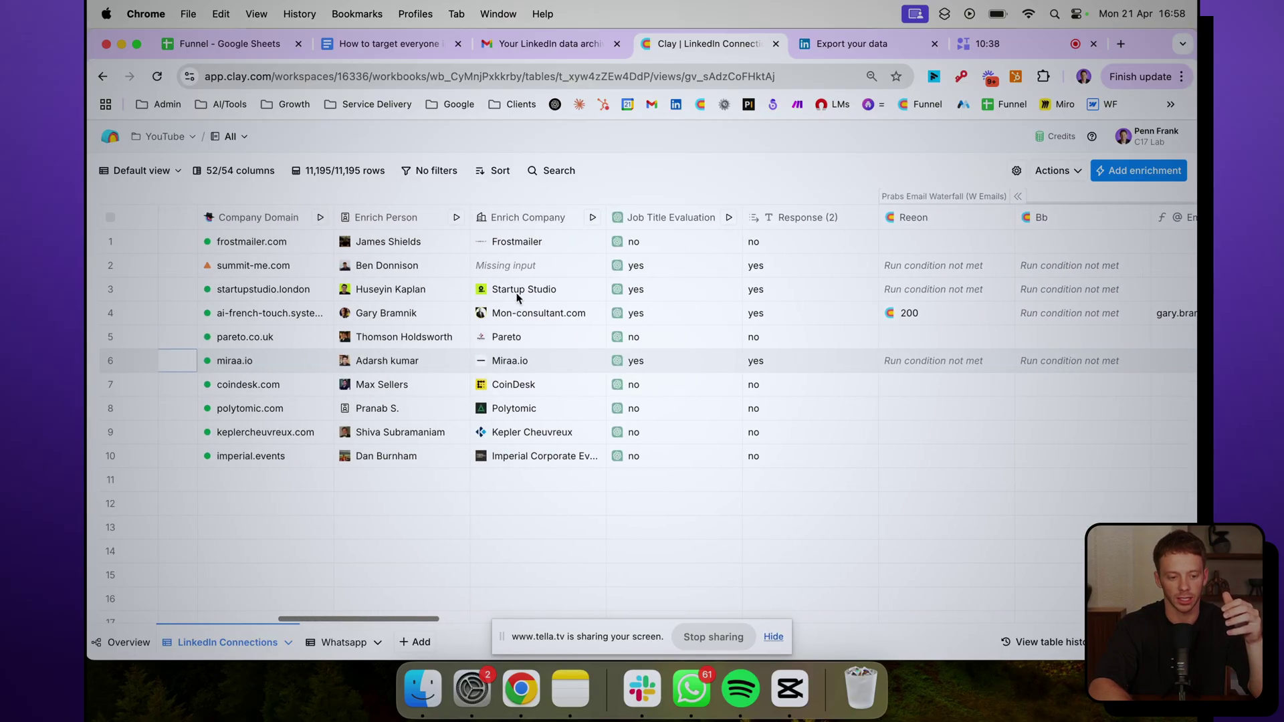
left_click(1144, 172)
type("enr")
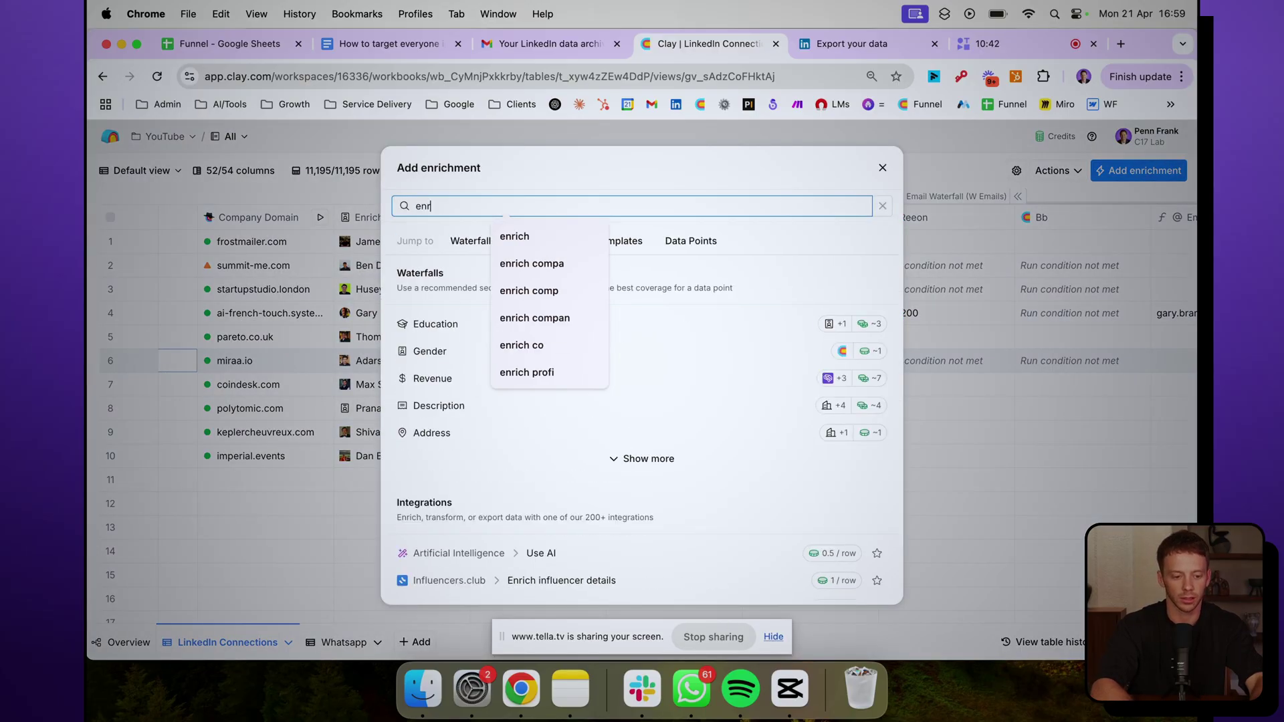
type("ic")
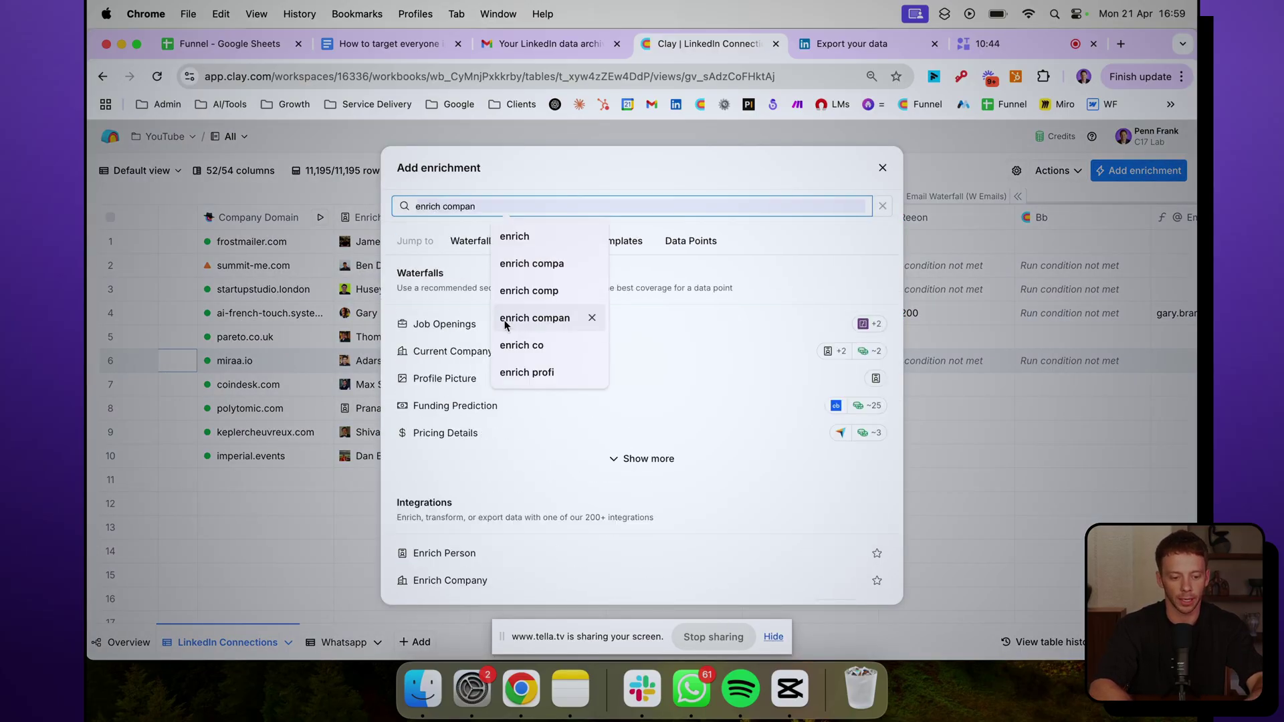
left_click(882, 168)
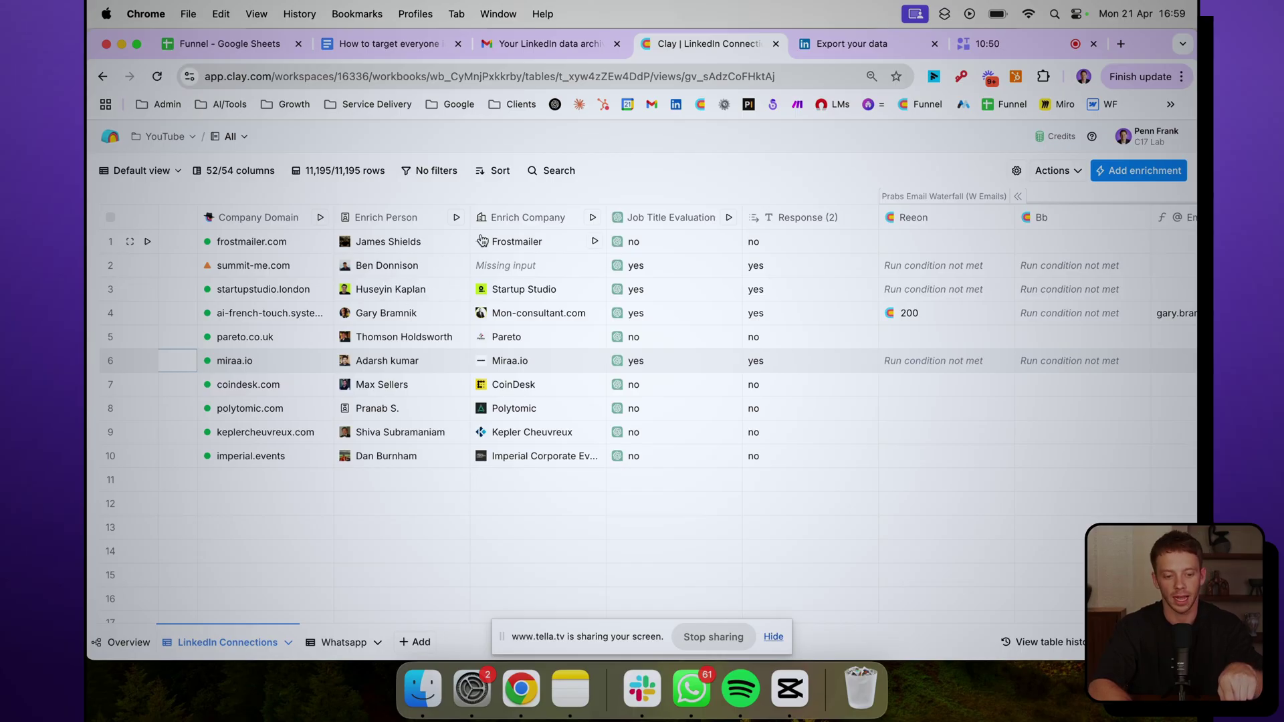
Look up the Formula option among the new column types beyond the Company Description column, without adding a column
scroll(504, 287, "right", 15)
scroll(504, 286, "right", 15)
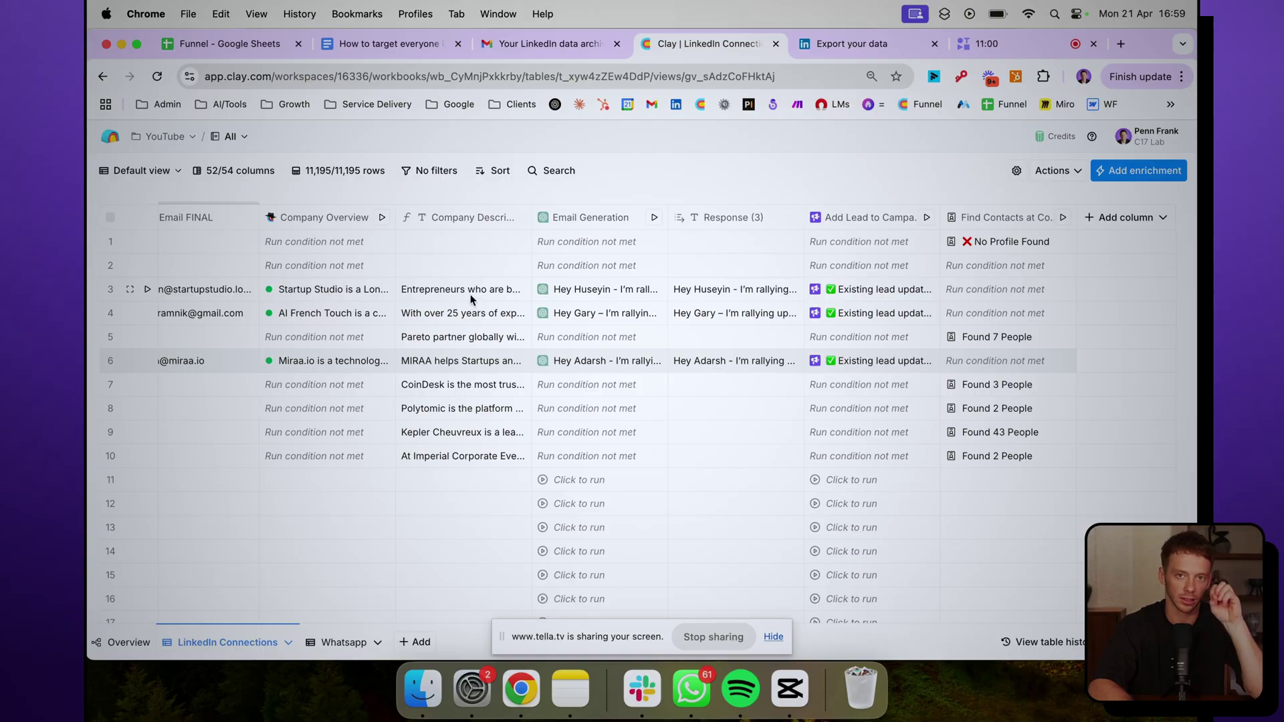
left_click(478, 218)
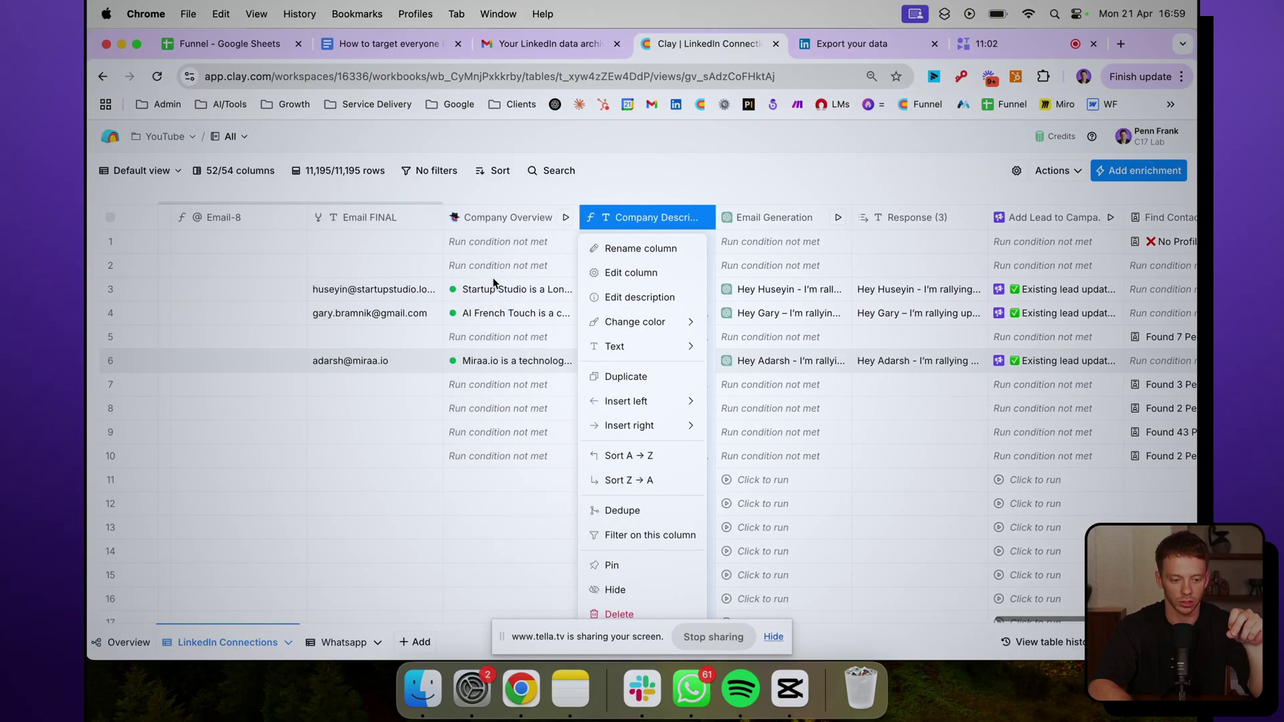
left_click(1145, 170)
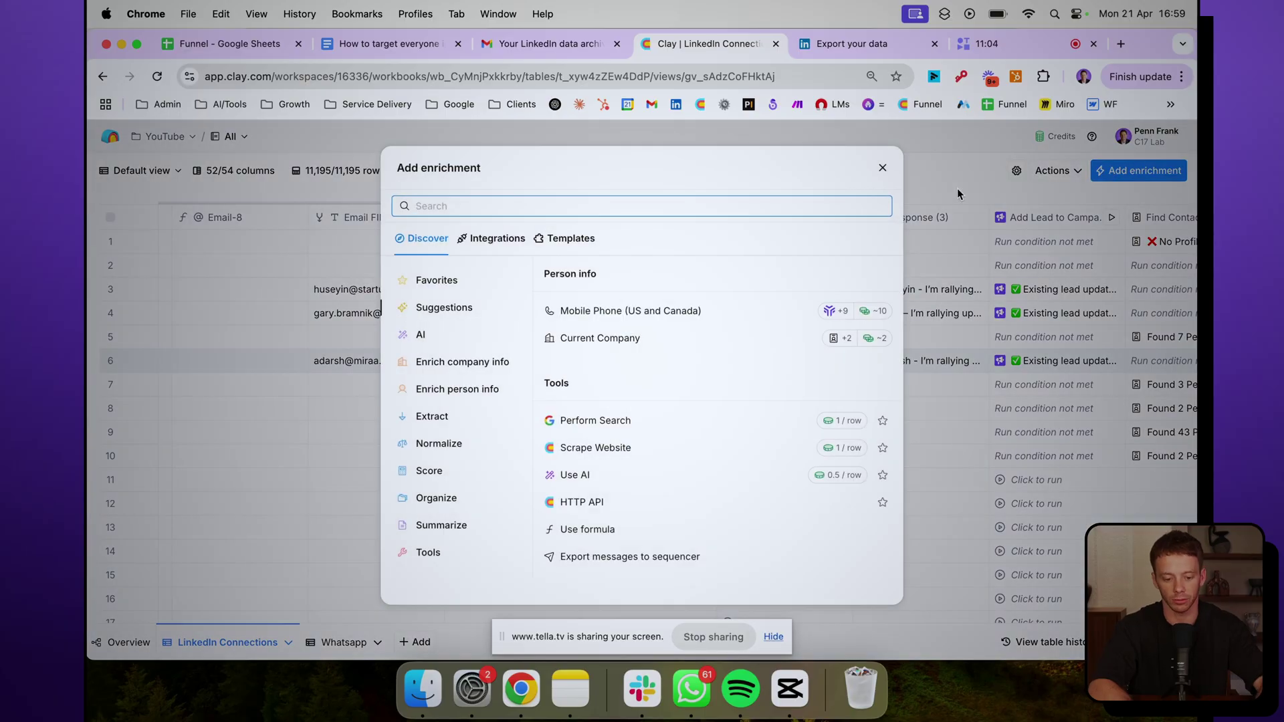
type("fo")
left_click(881, 168)
scroll(1041, 226, "right", 3)
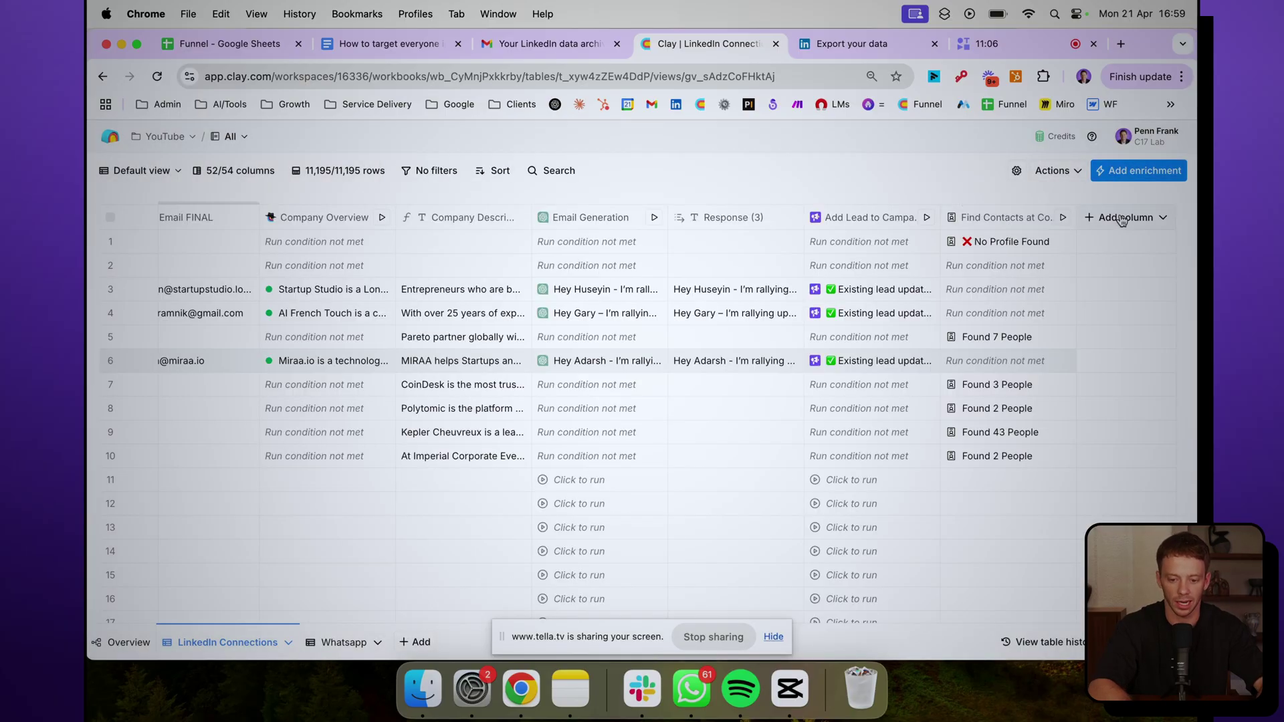
left_click(1121, 219)
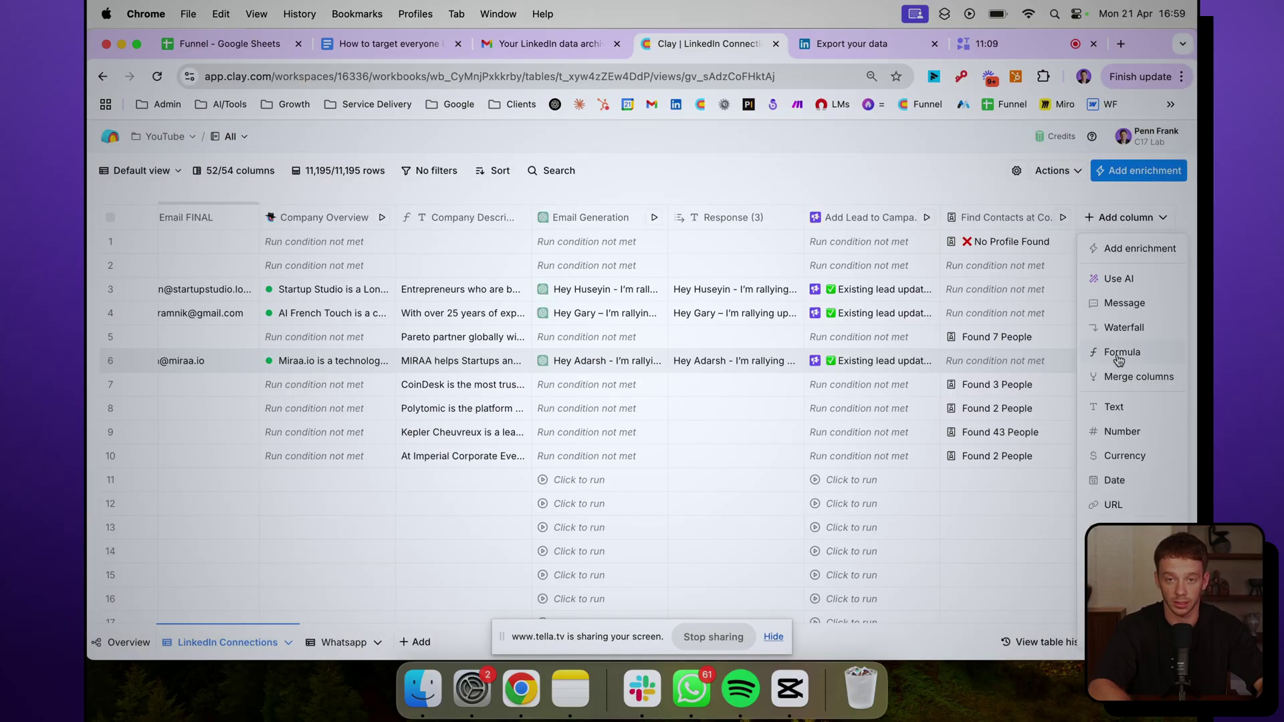
key("Escape")
Review the Company Description formula and its AI prompt combining the Enrich Company description with the Company Overview response, then close without saving
left_click(431, 217)
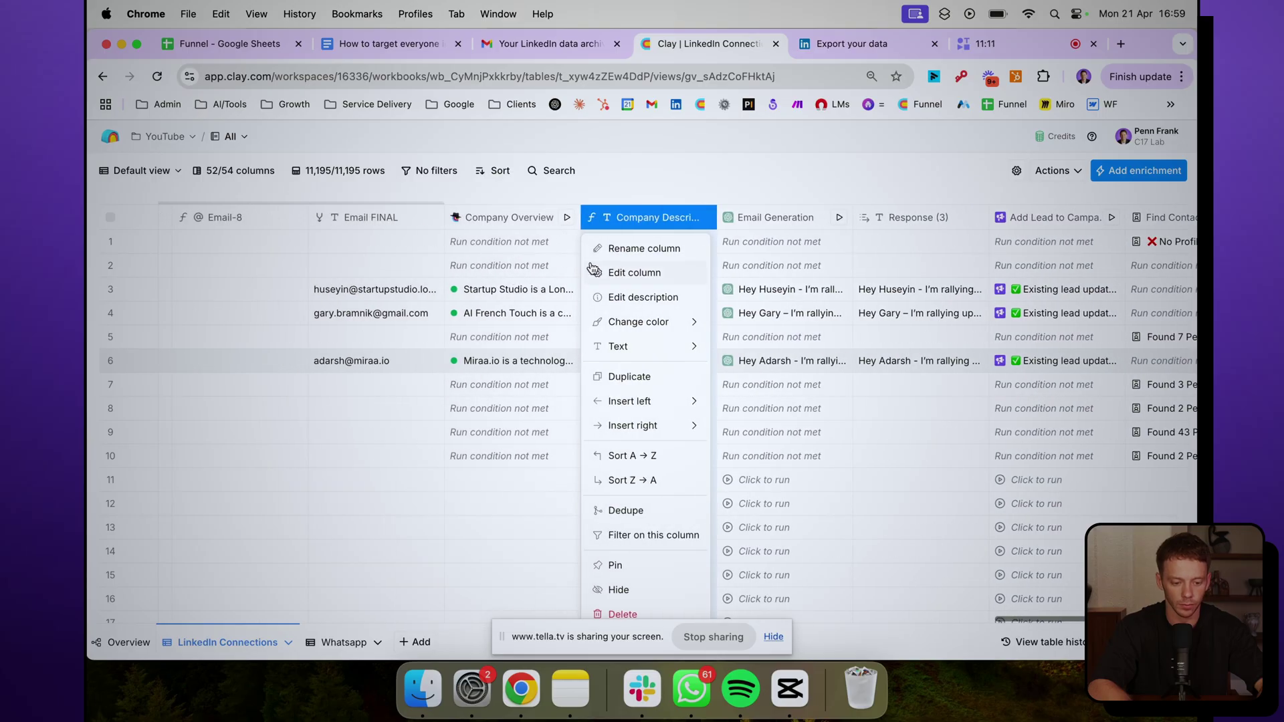
left_click(591, 270)
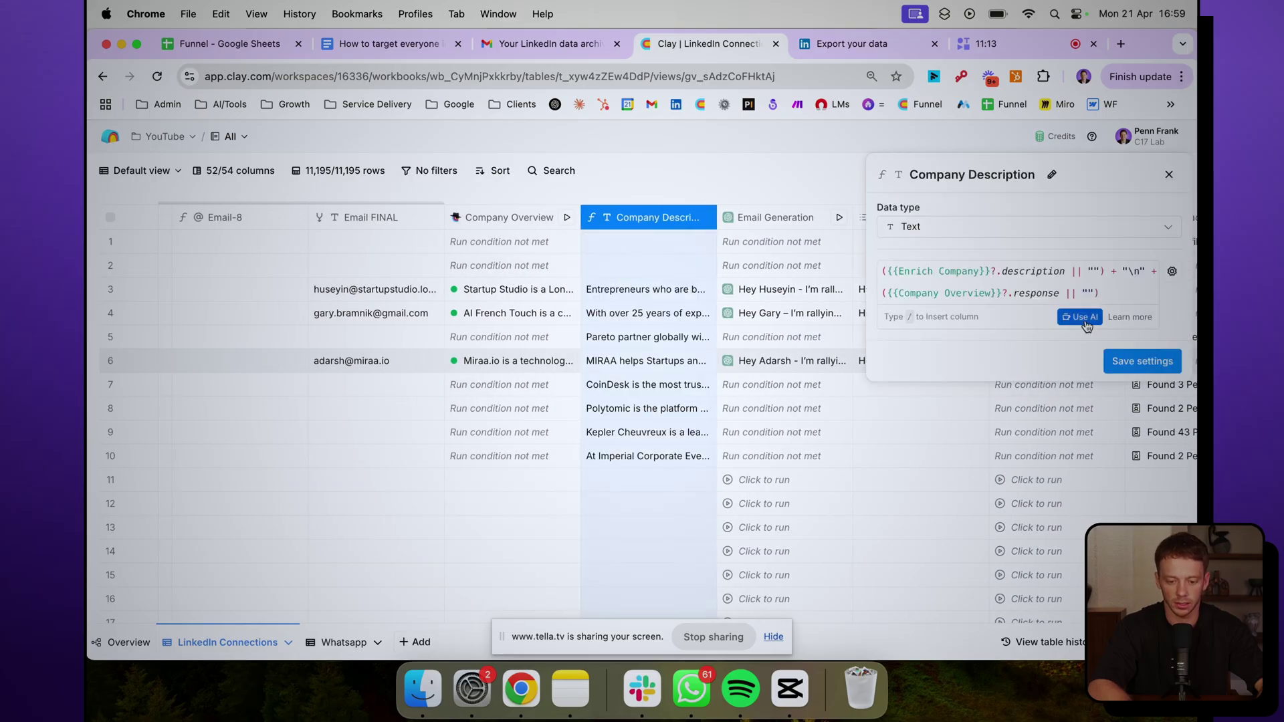
left_click(1079, 317)
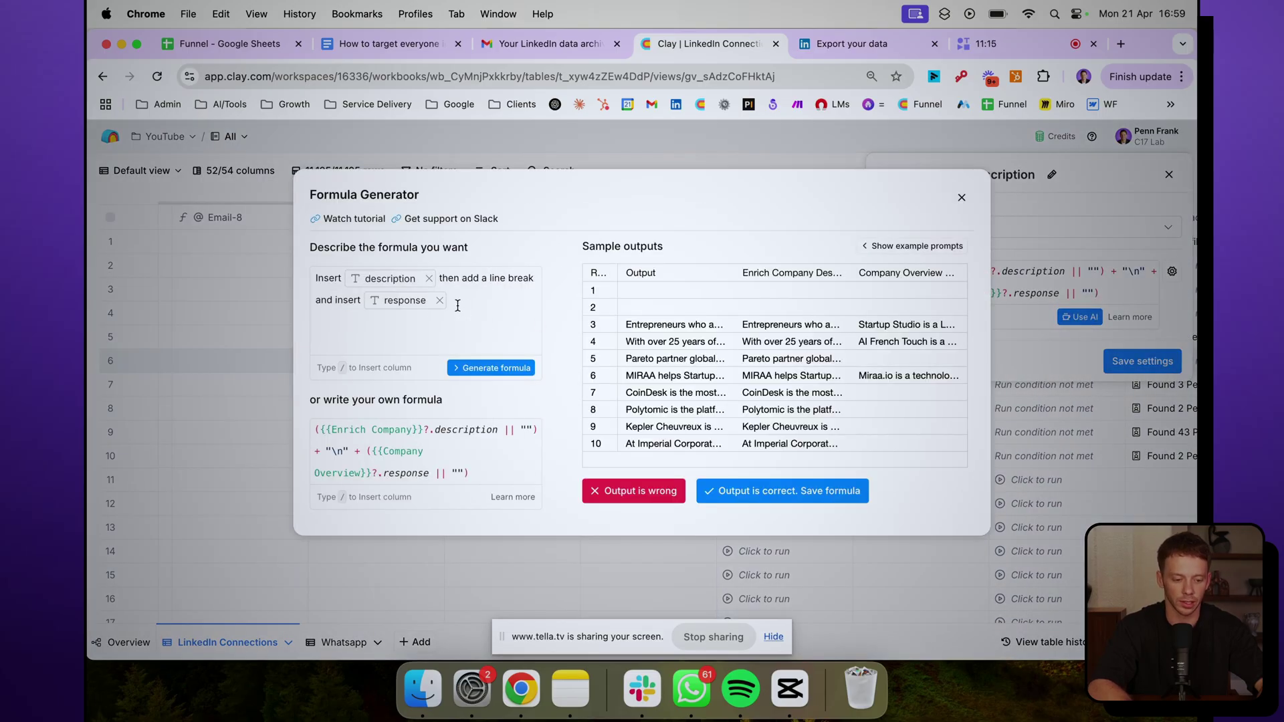
mouse_move(372, 278)
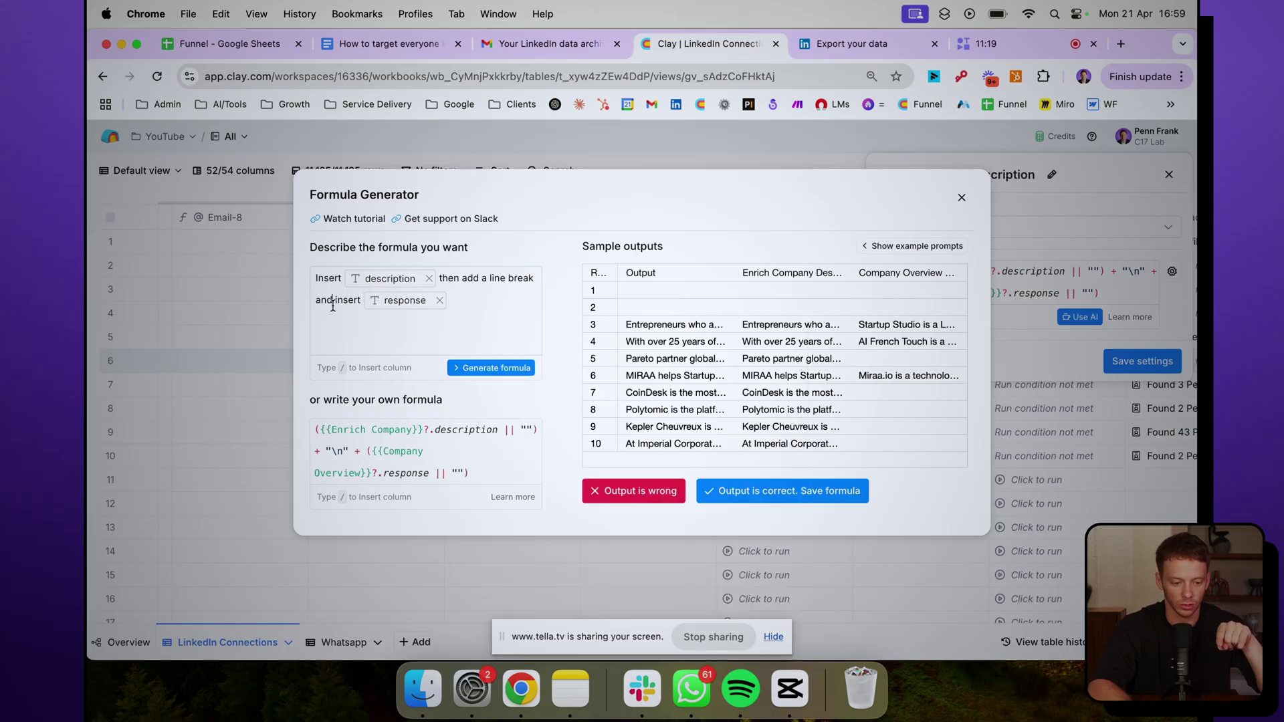
mouse_move(394, 312)
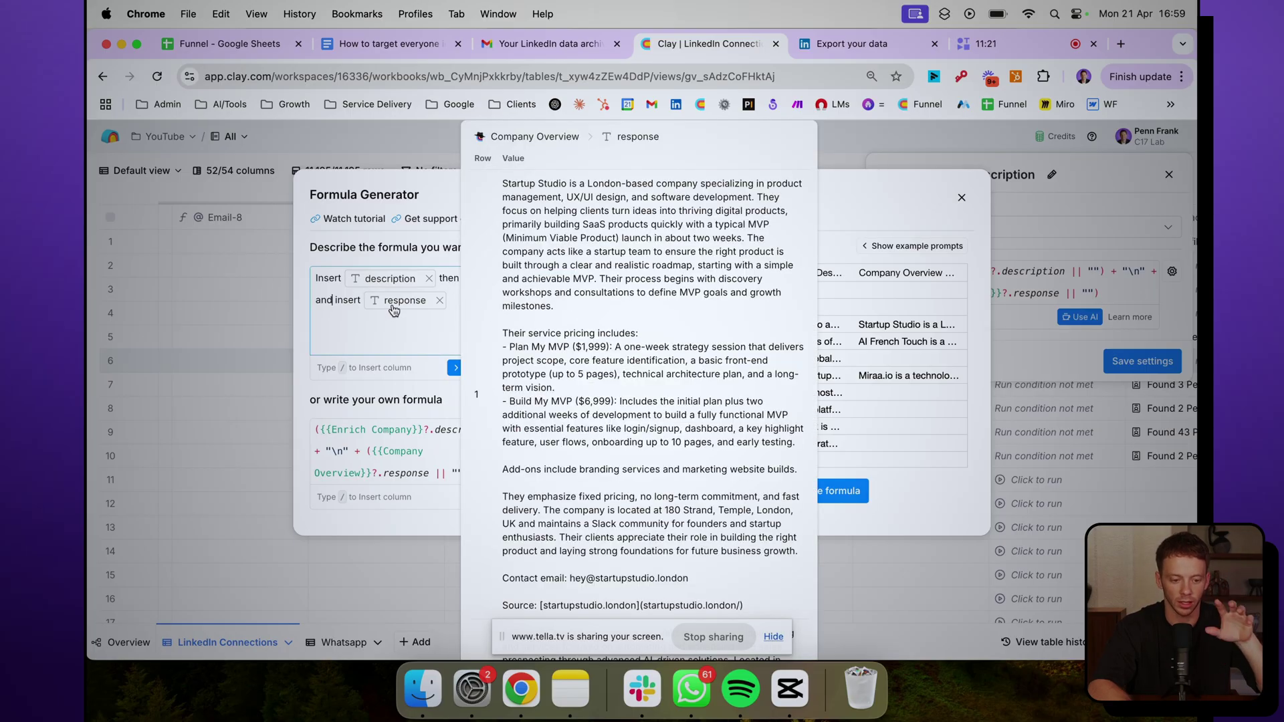
left_click(960, 197)
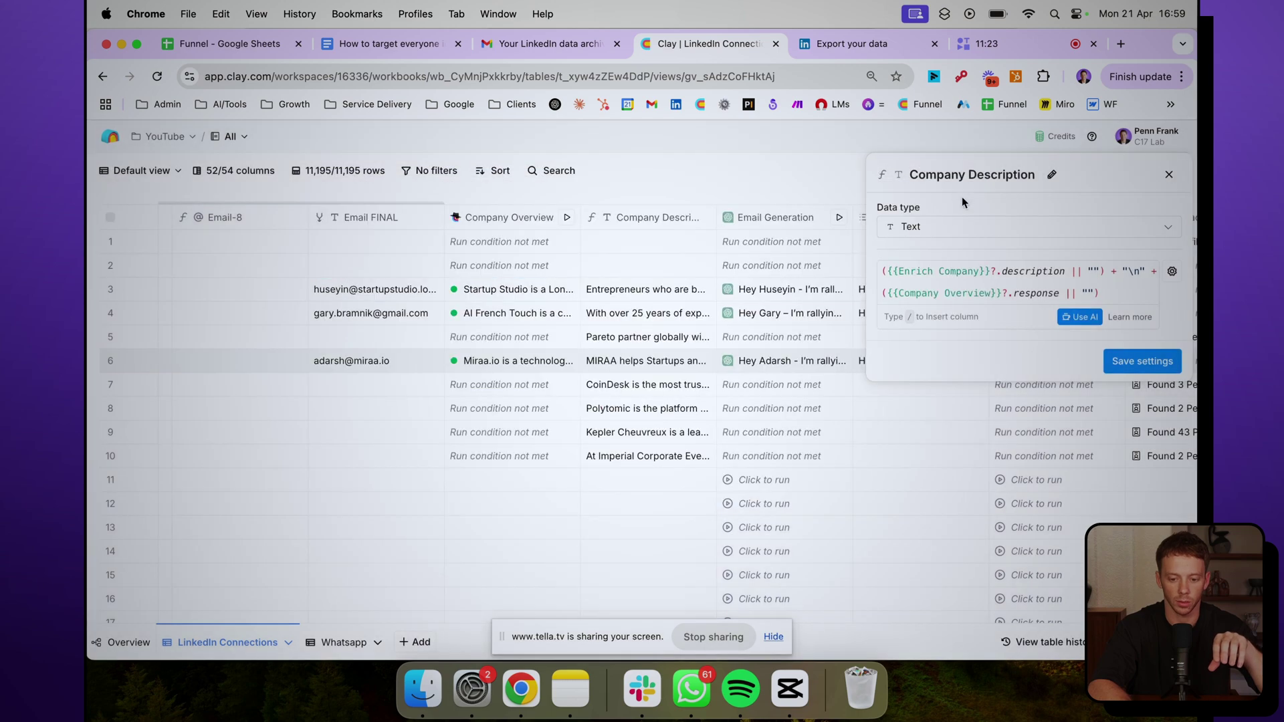
left_click(1169, 175)
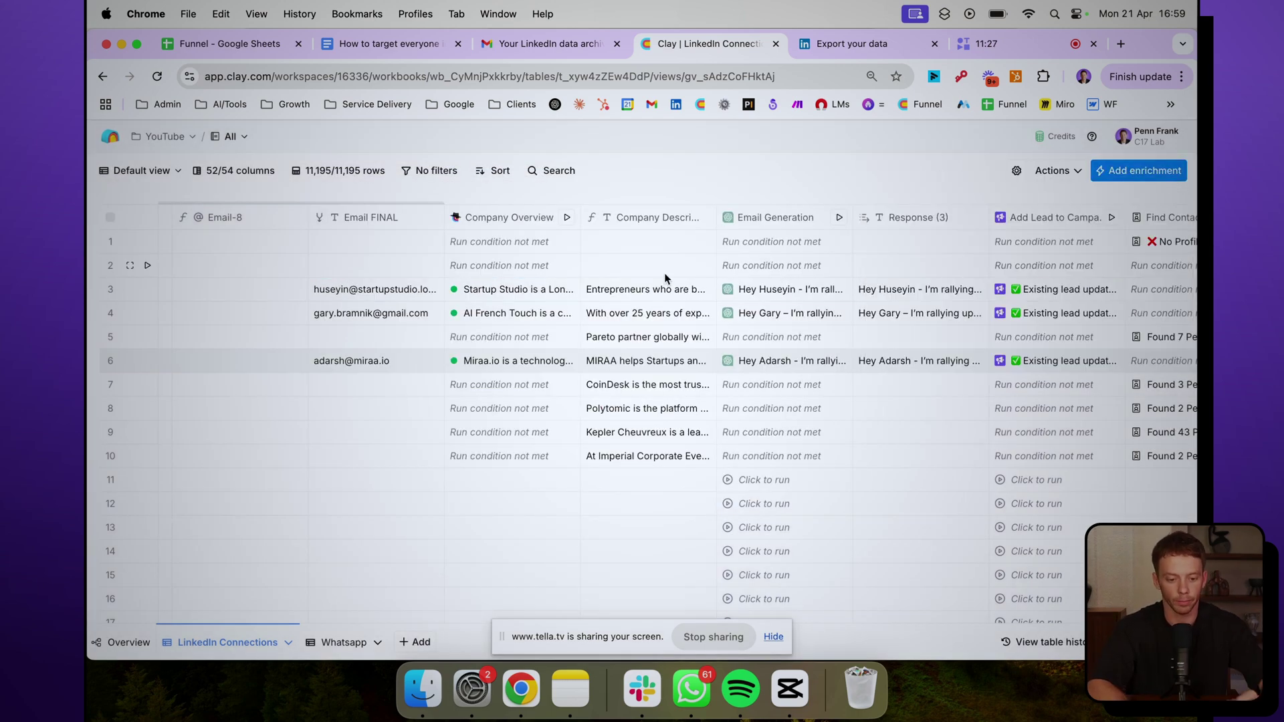
scroll(665, 277, "right", 5)
scroll(664, 273, "right", 1)
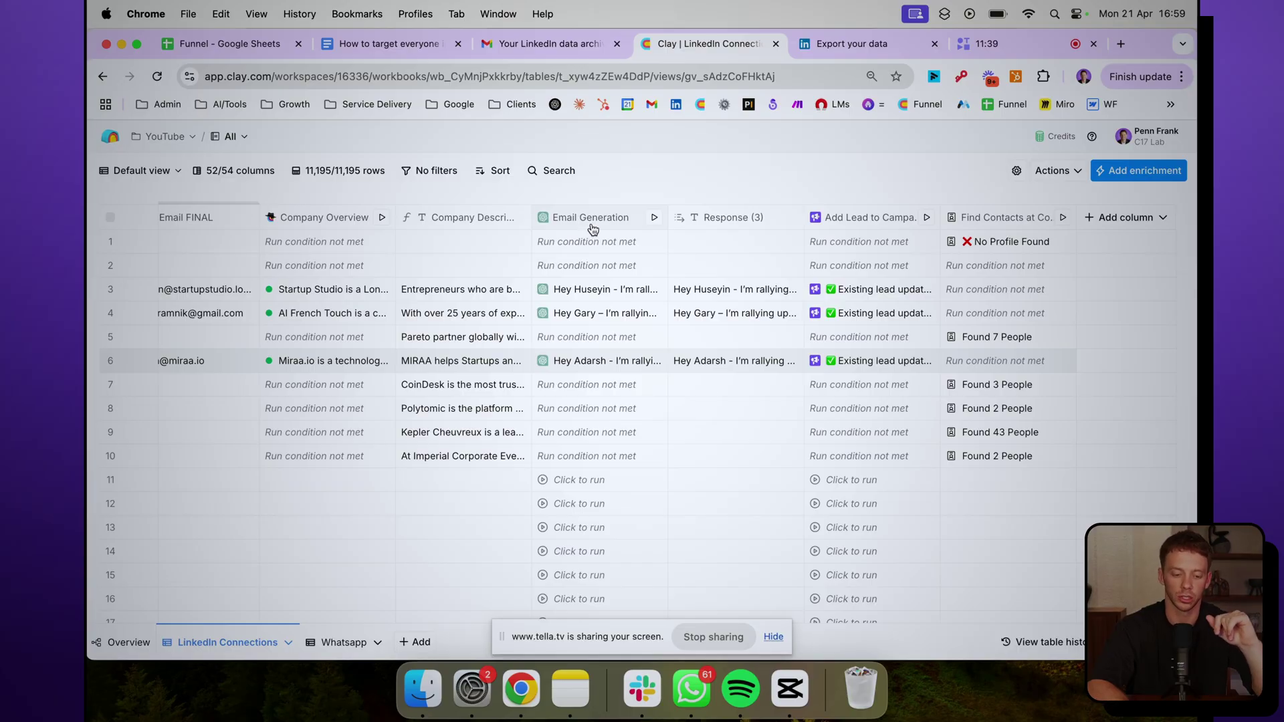
left_click(592, 229)
left_click(655, 293)
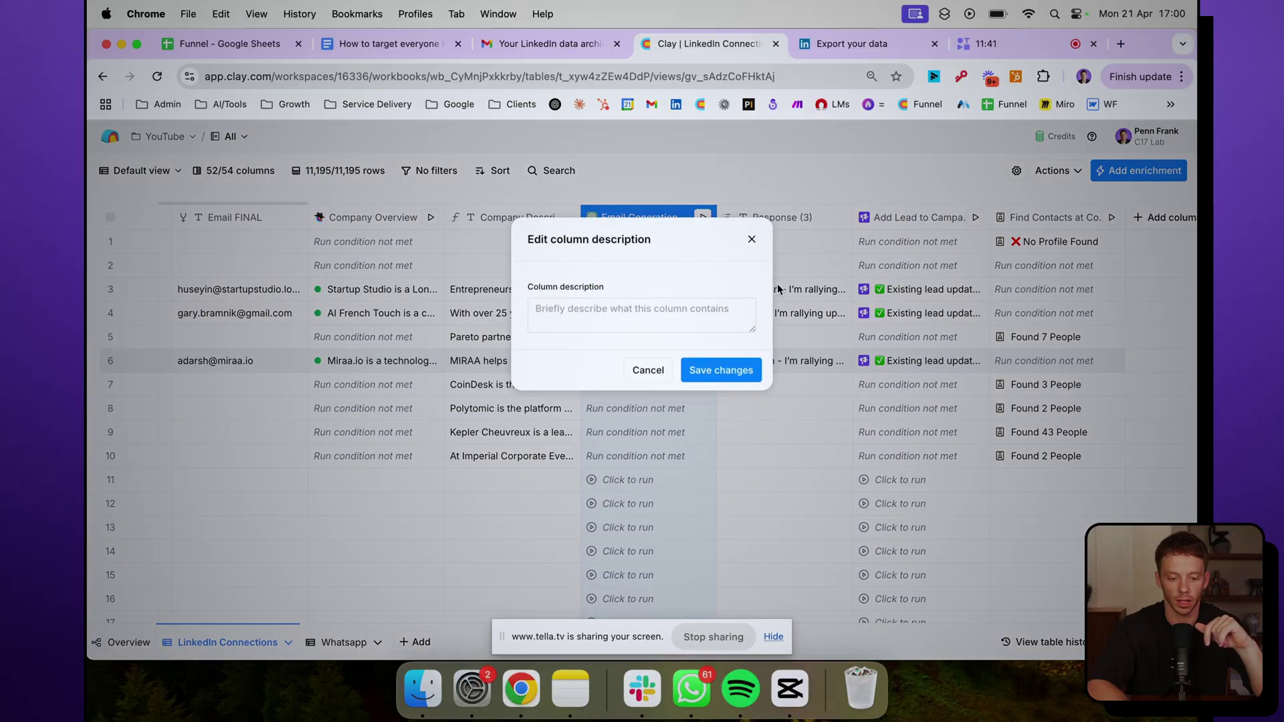
left_click(752, 240)
Open the Email Generation column's setup and review its prompt, including the template, guidelines and variables
left_click(668, 217)
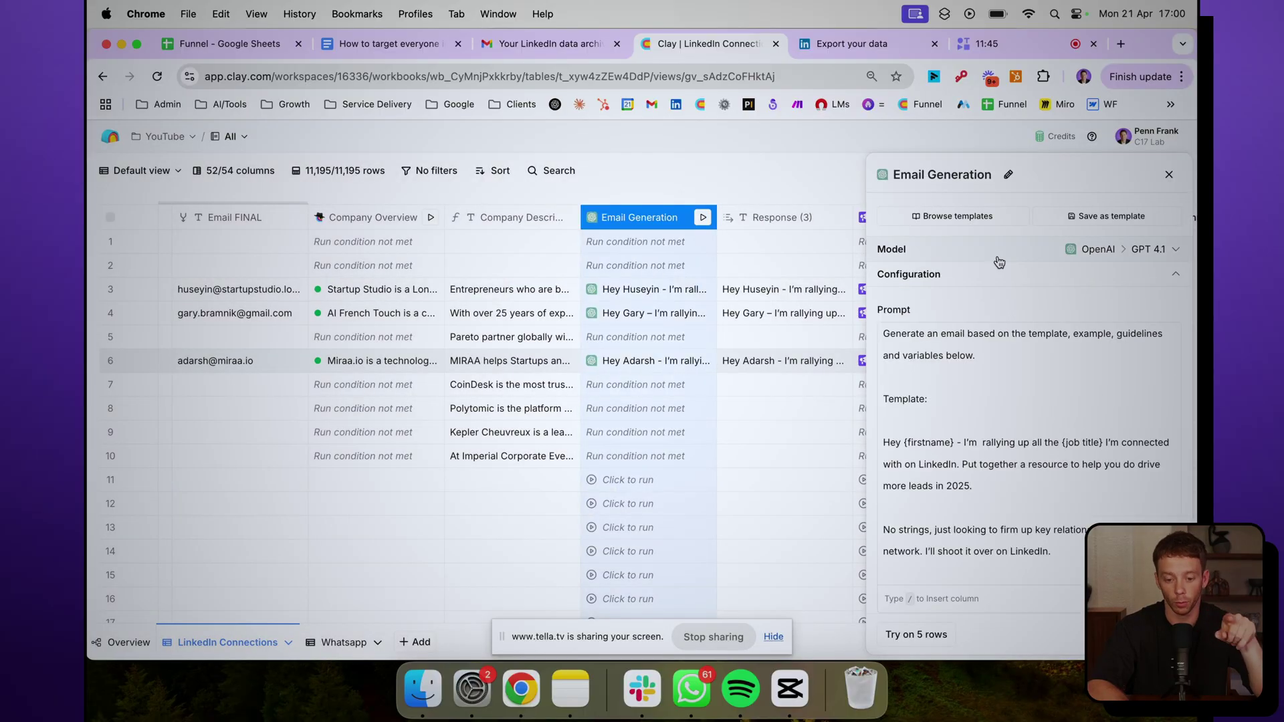
scroll(982, 360, "down", 1)
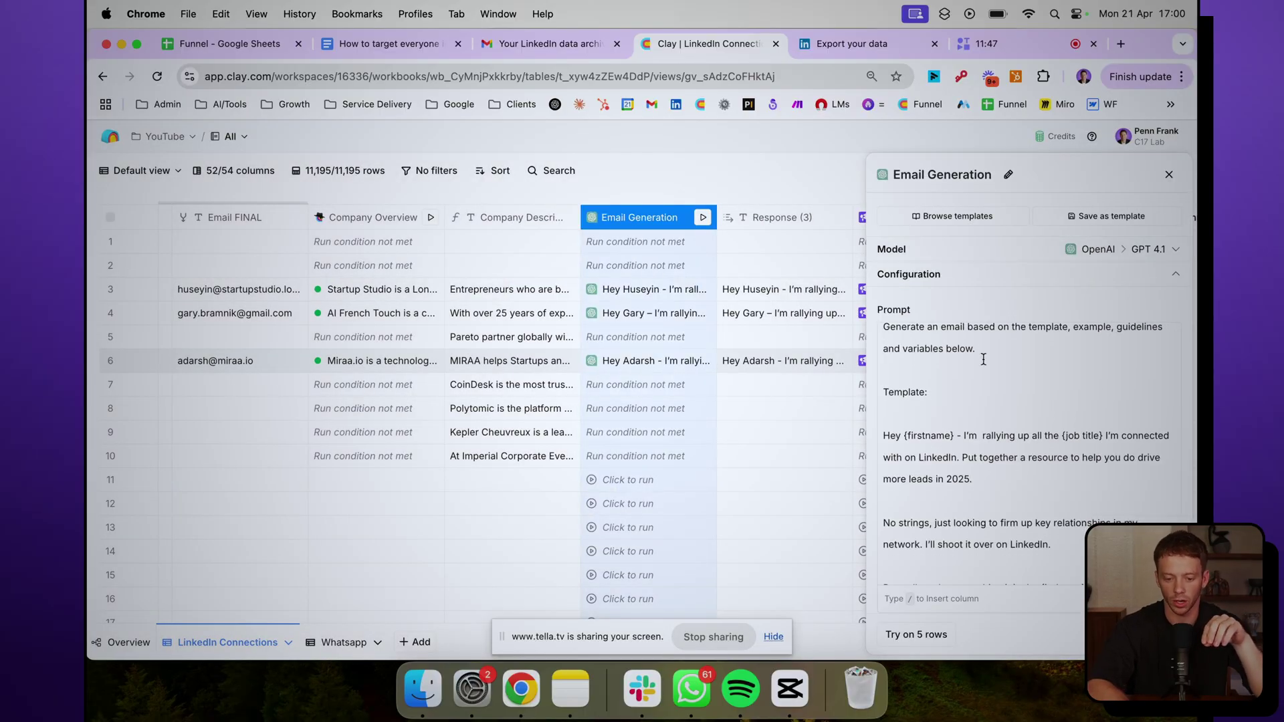
scroll(983, 360, "up", 1)
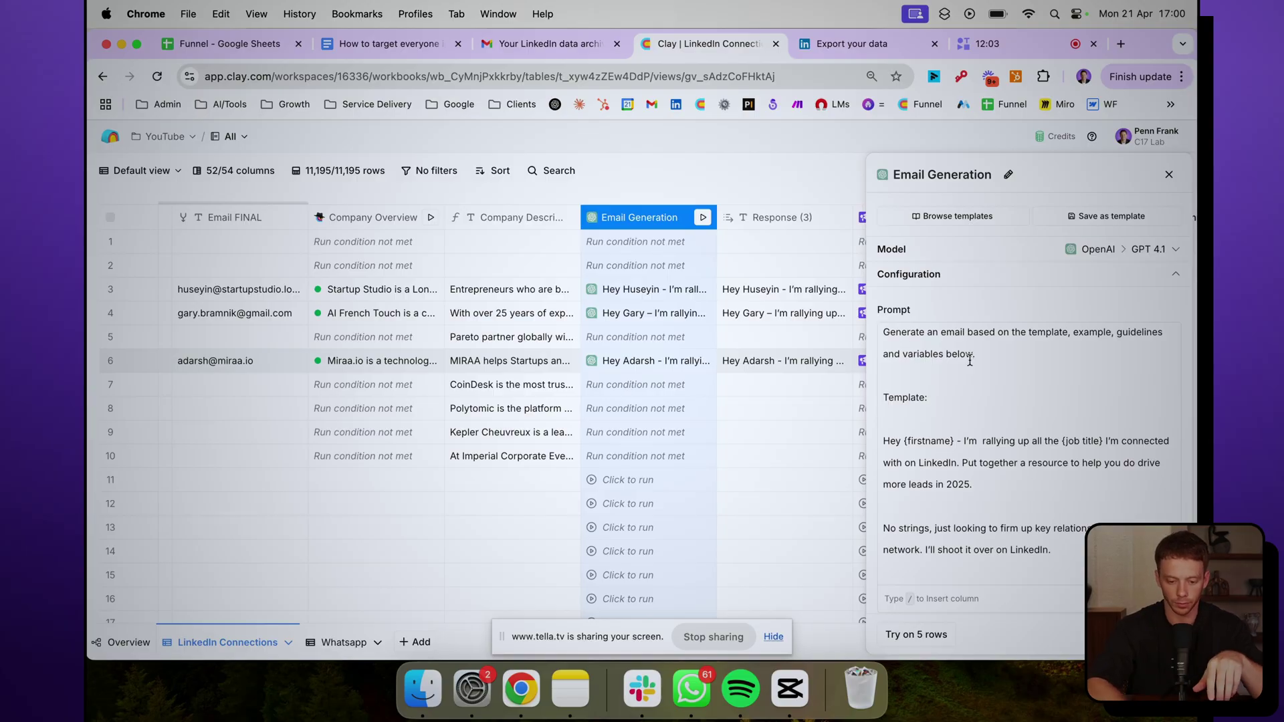
scroll(970, 361, "down", 3)
scroll(970, 361, "down", 10)
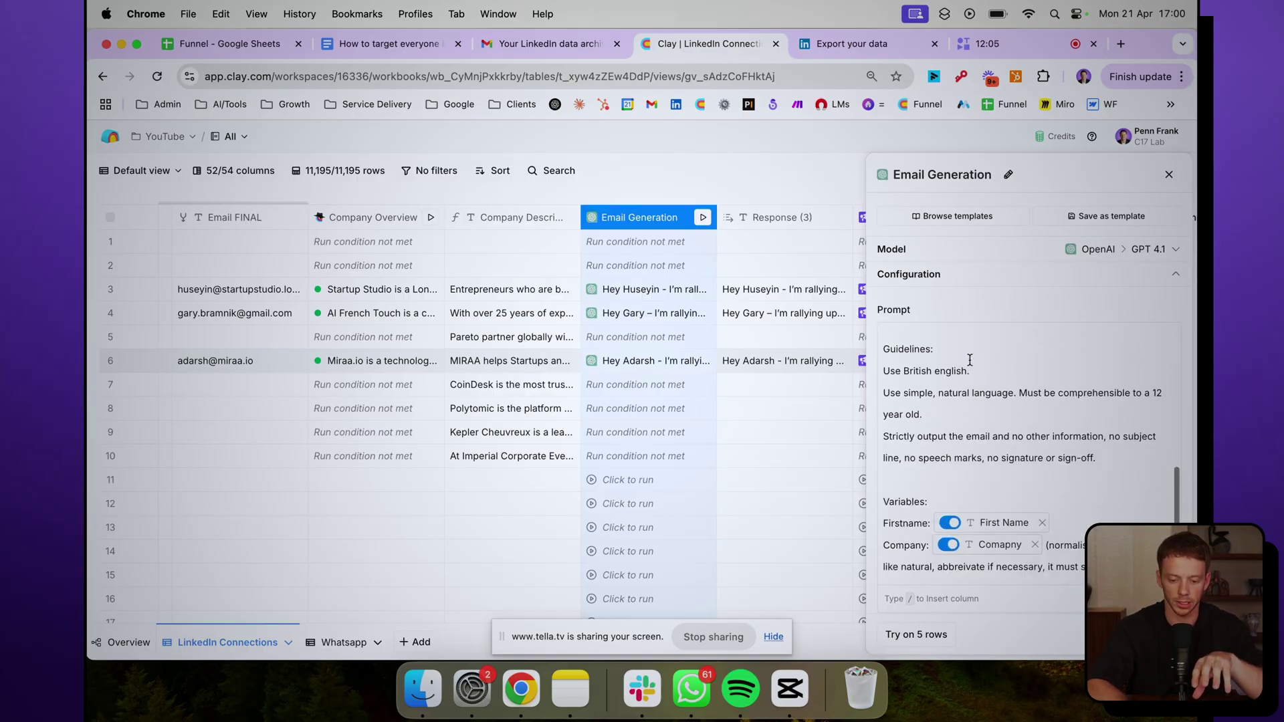
scroll(969, 361, "up", 12)
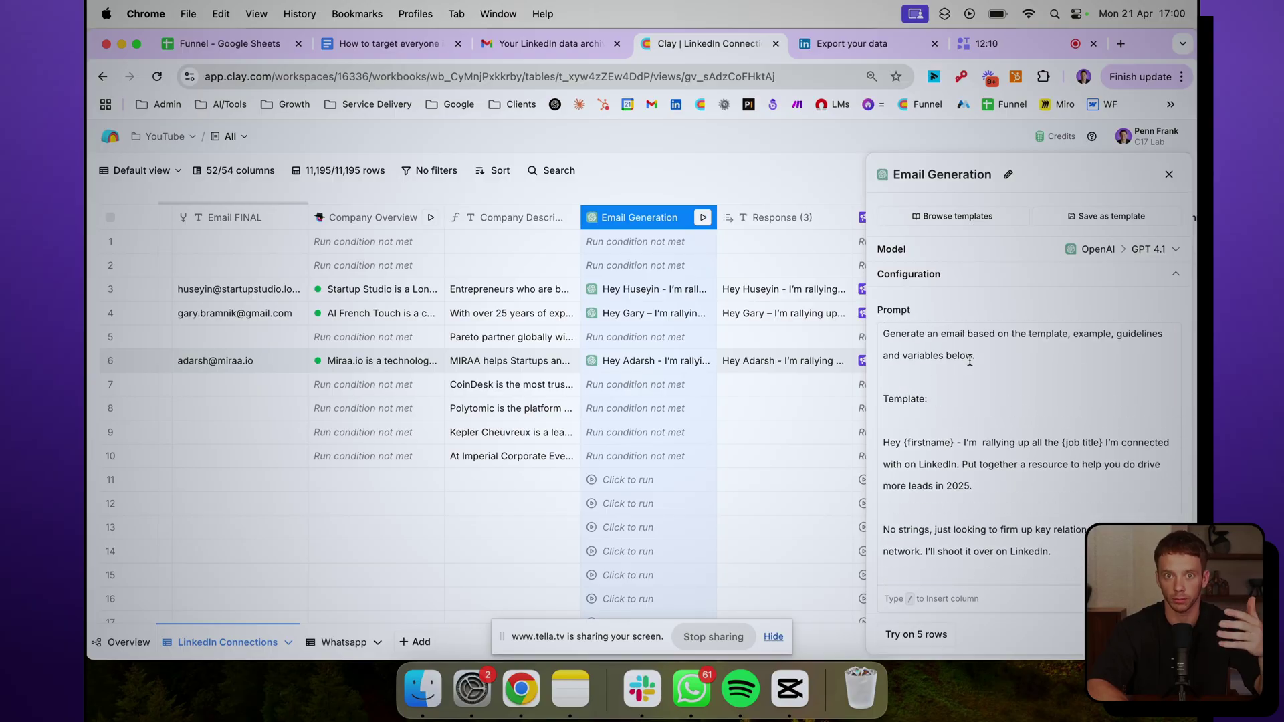
Reread the opening of the Email Generation prompt and look up the Use AI option among the new column types
scroll(976, 381, "down", 1)
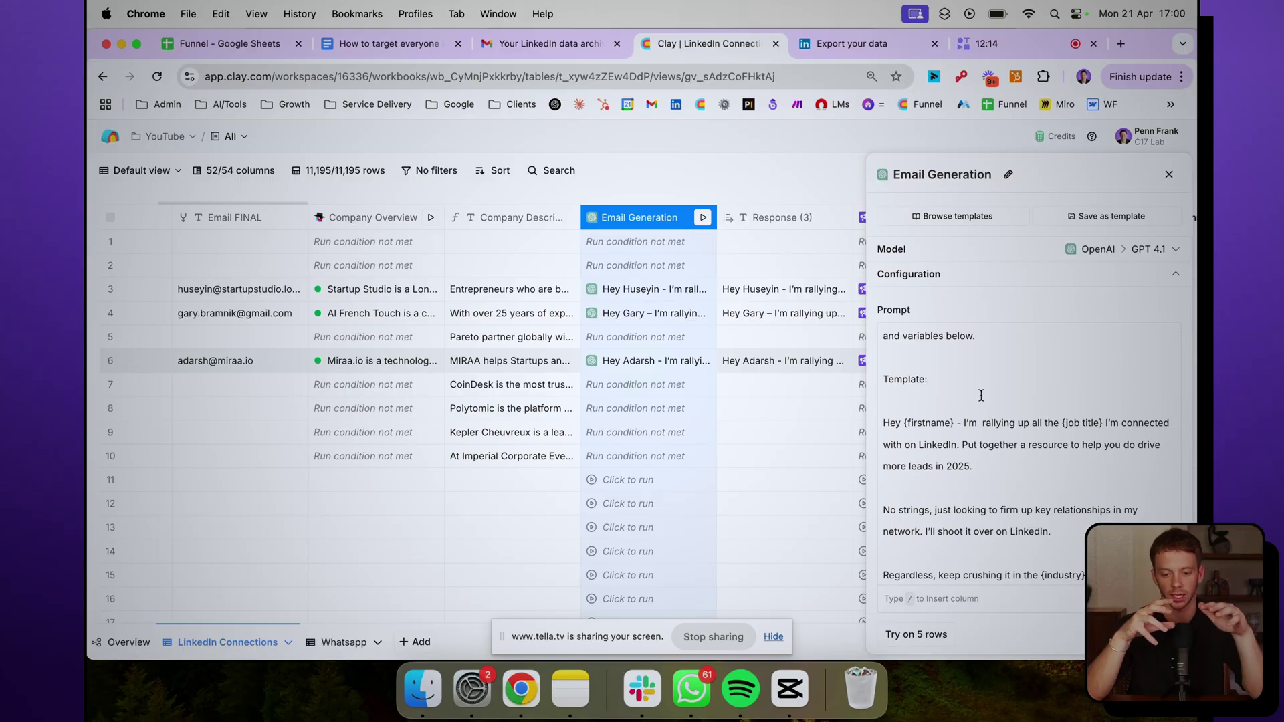
scroll(980, 395, "up", 1)
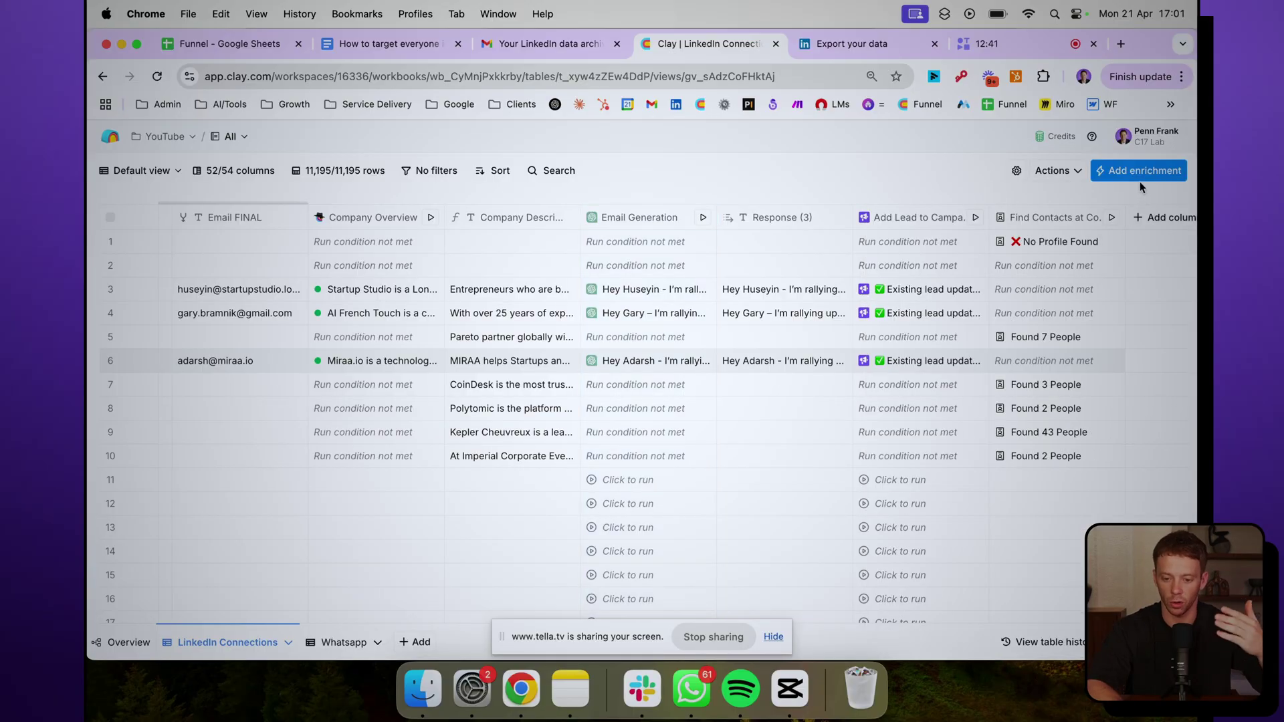
left_click(1171, 221)
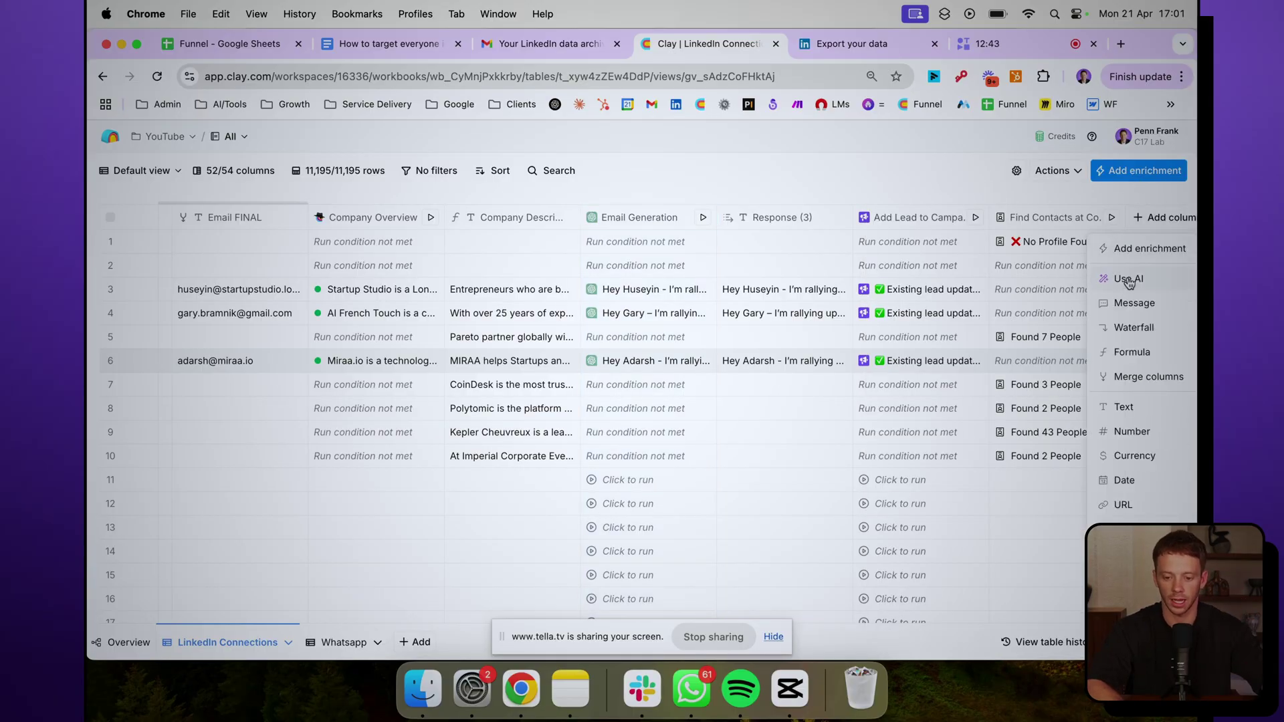
Reopen the Email Generation column's setup and read through its prompt, from the instructions and template to the example
left_click(635, 215)
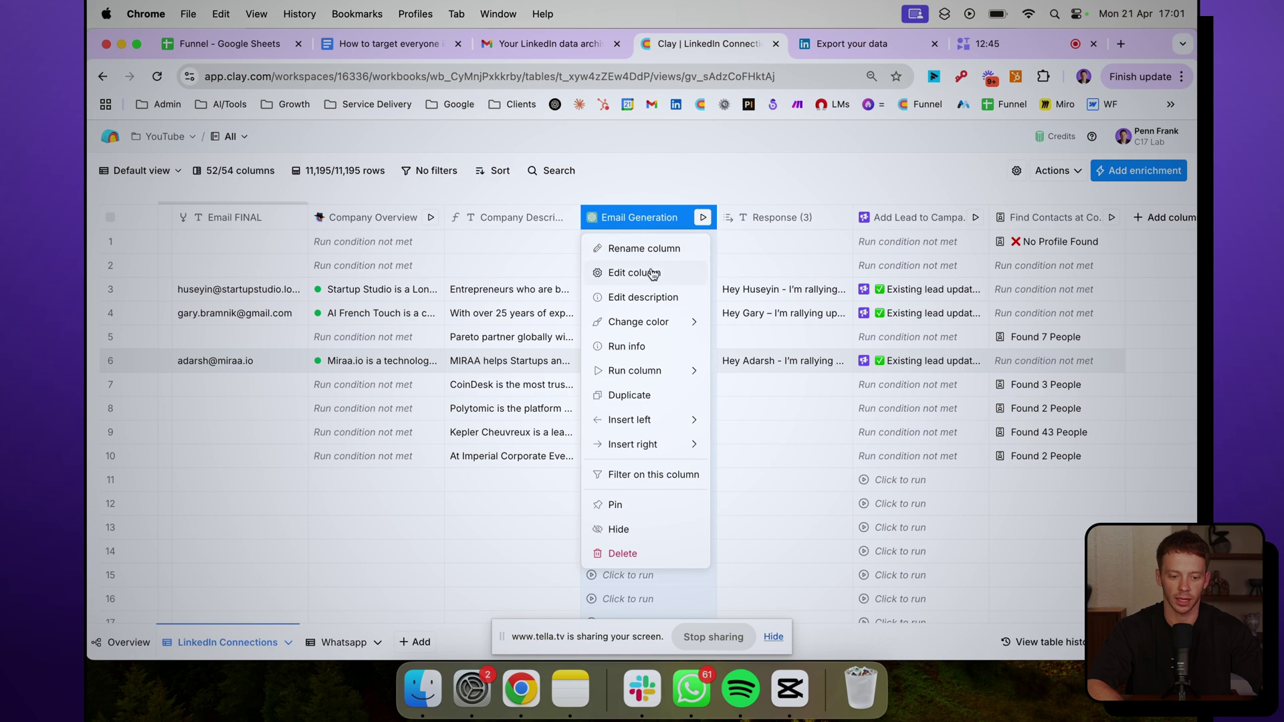
left_click(650, 273)
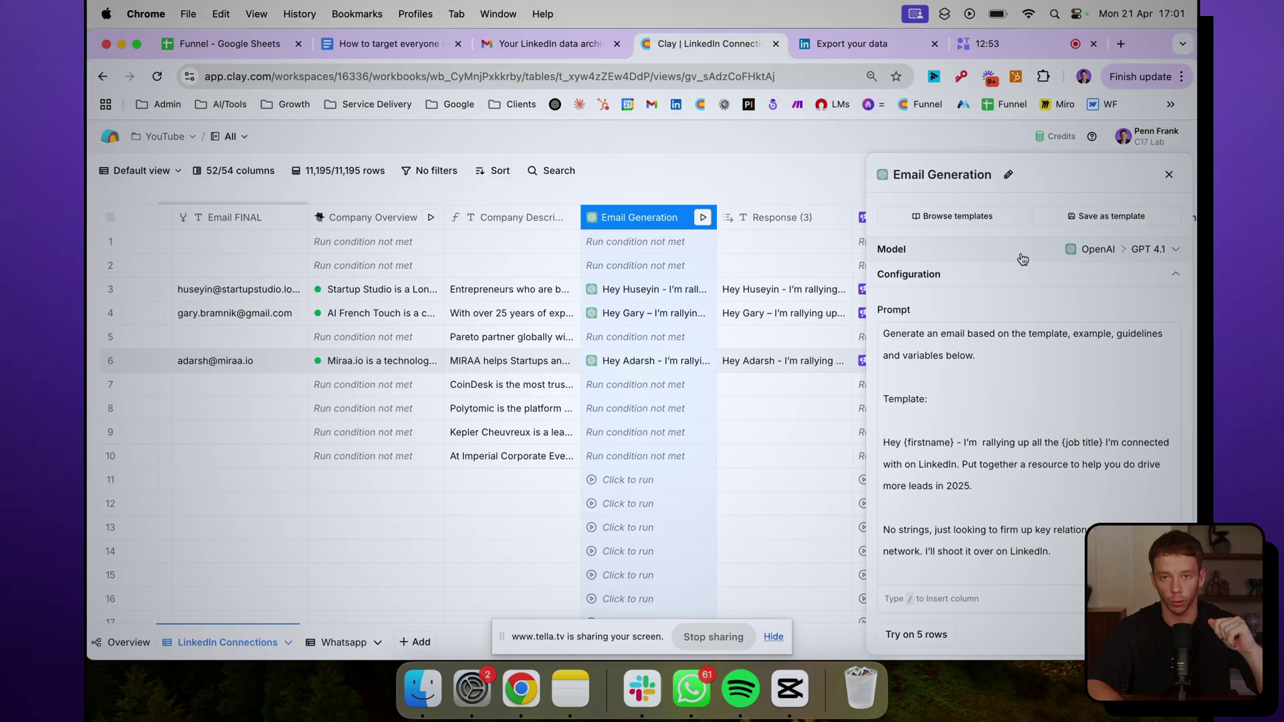
scroll(994, 373, "down", 1)
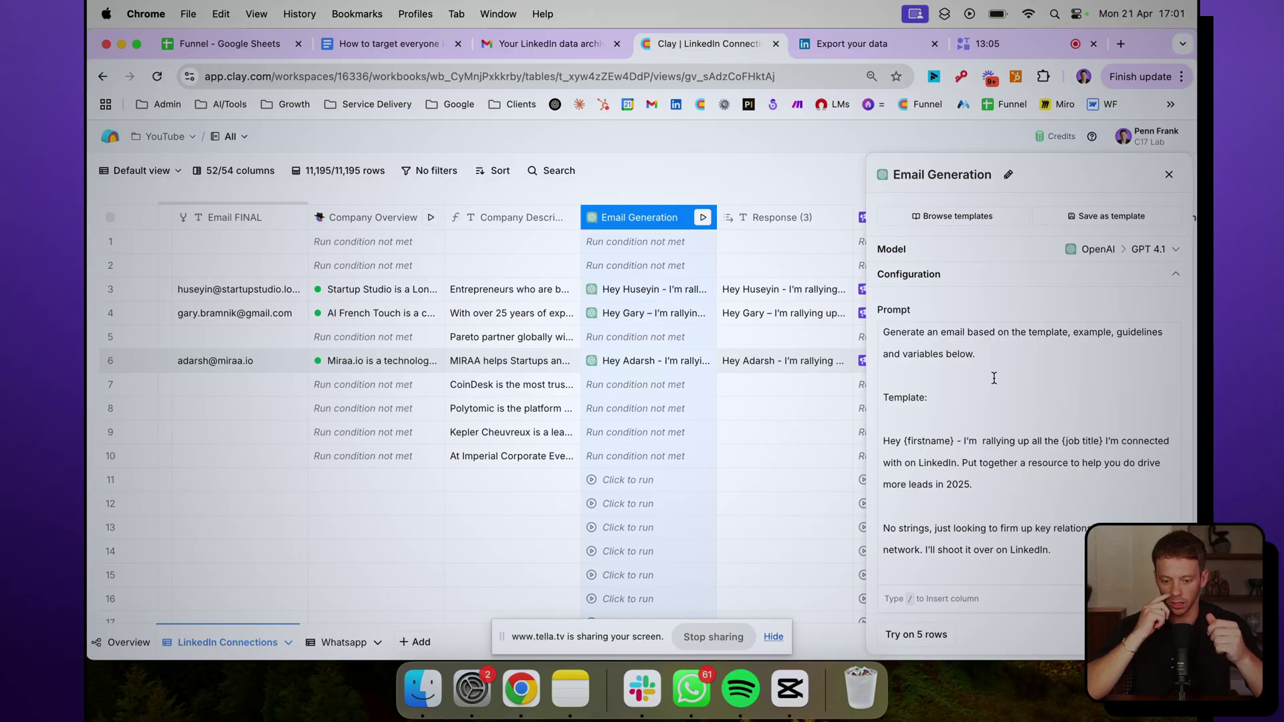
scroll(993, 379, "down", 2)
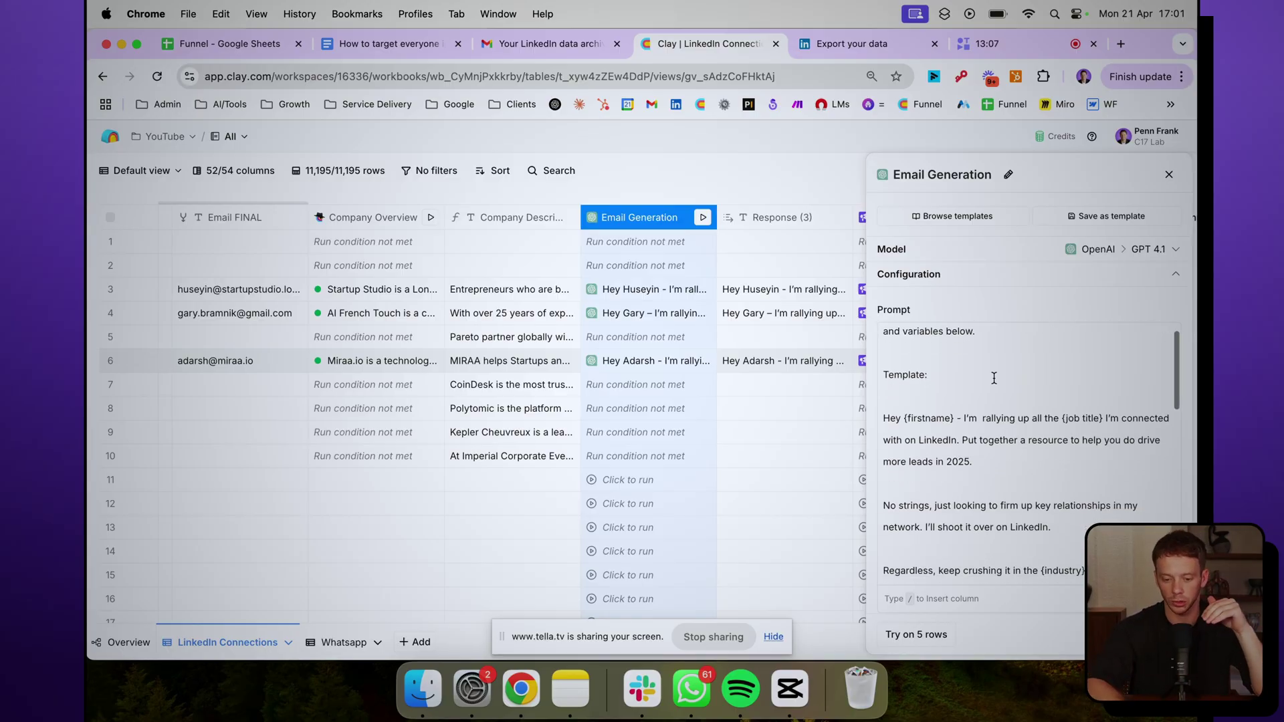
scroll(993, 378, "down", 3)
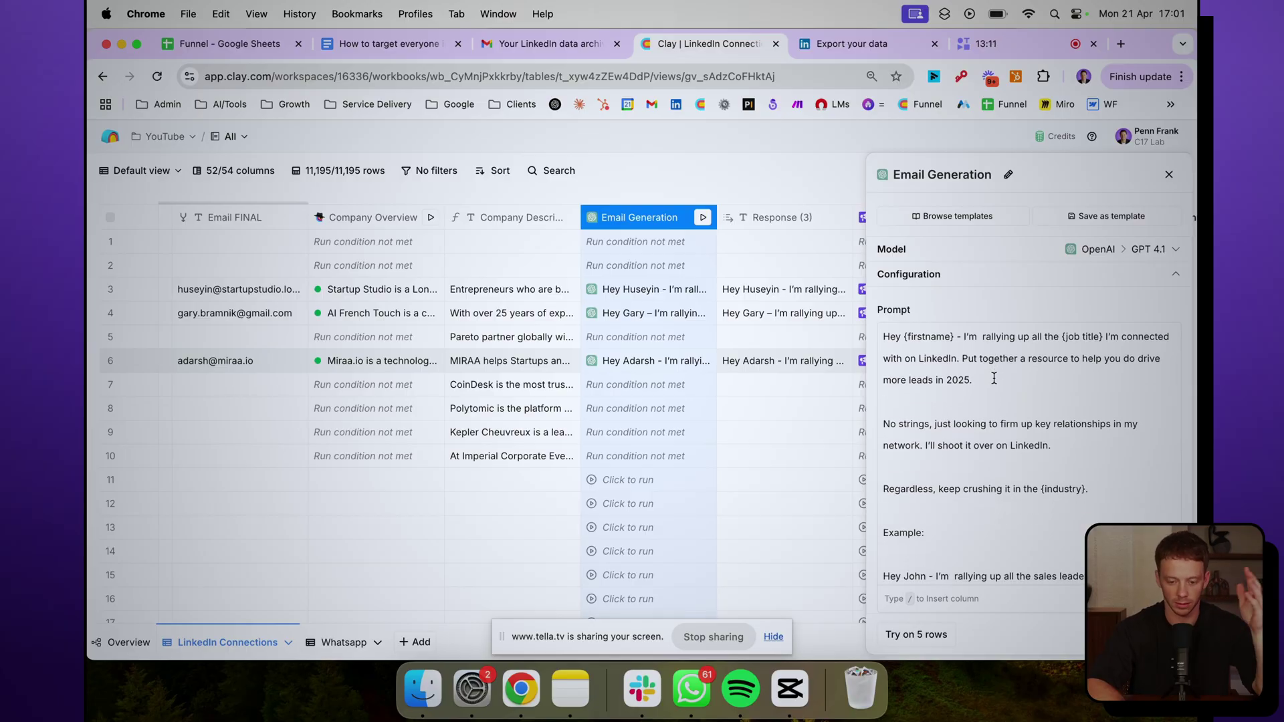
scroll(993, 378, "down", 2)
scroll(993, 379, "up", 5)
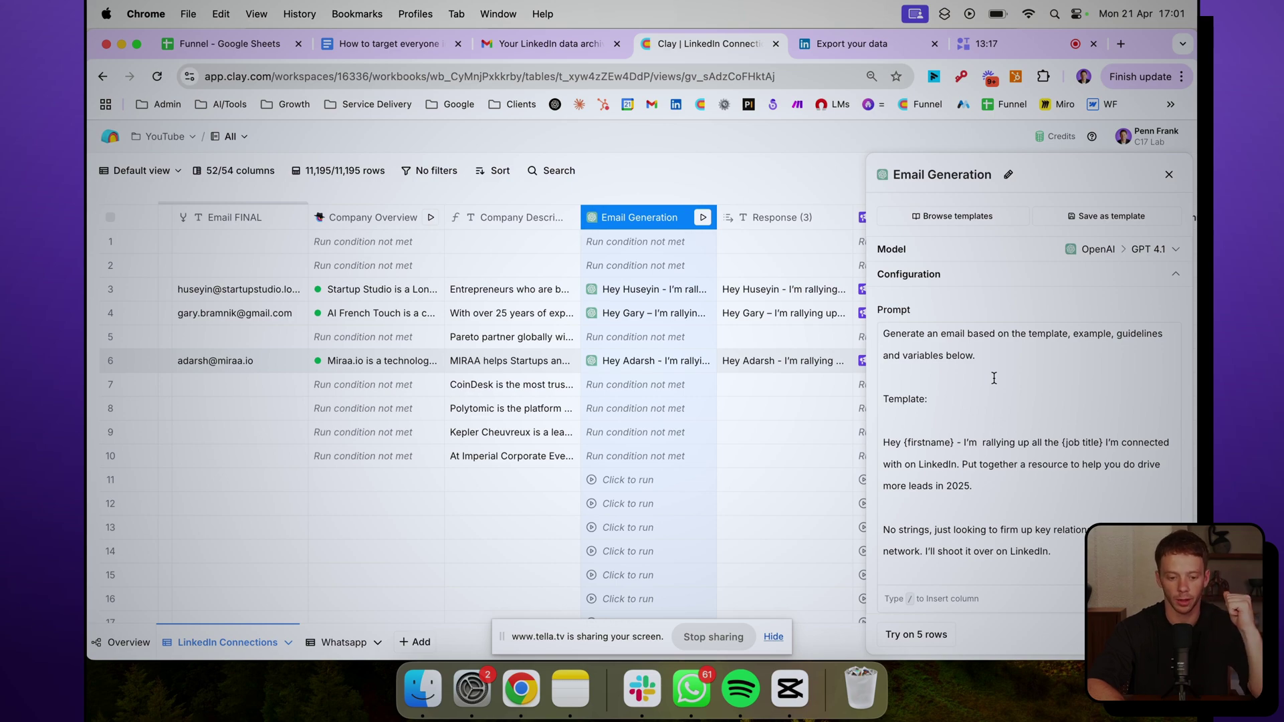
scroll(993, 378, "down", 10)
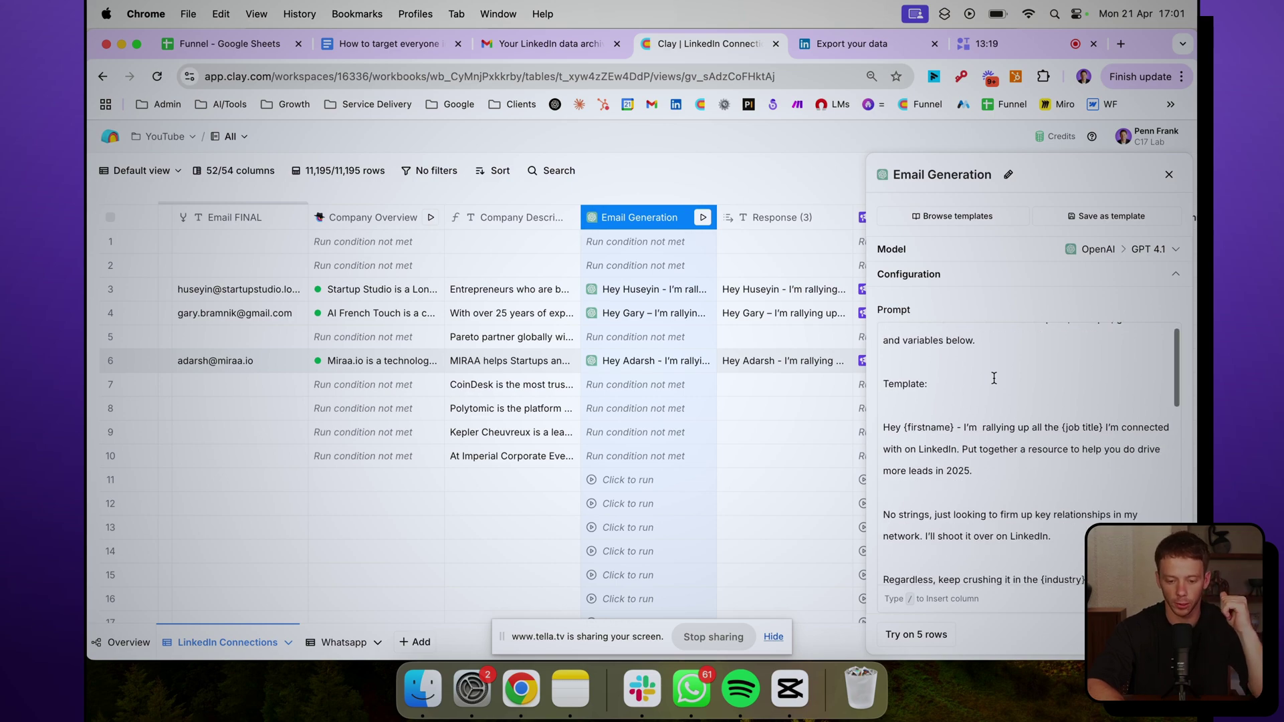
Open row 3's generated email in the Response (3) column, highlight its closing industry line, and close it without changes
left_click(775, 289)
left_click(901, 357)
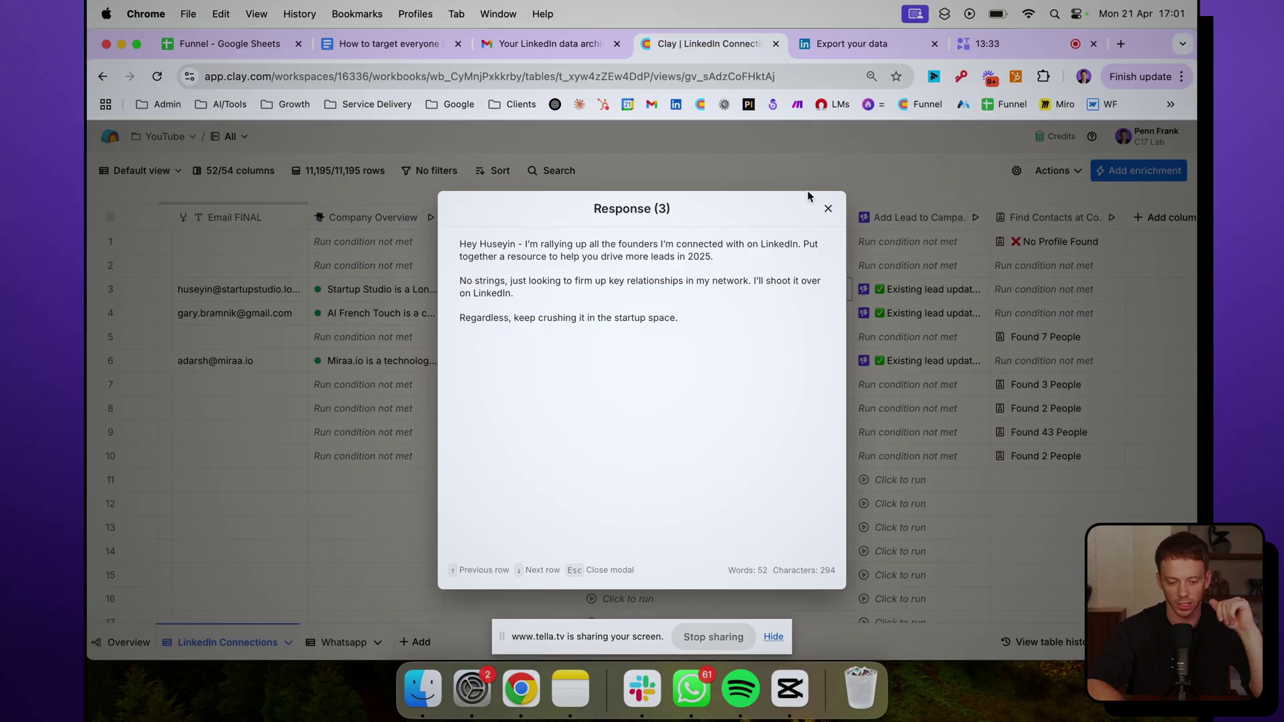
left_click_drag(691, 323, 577, 320)
key("Right")
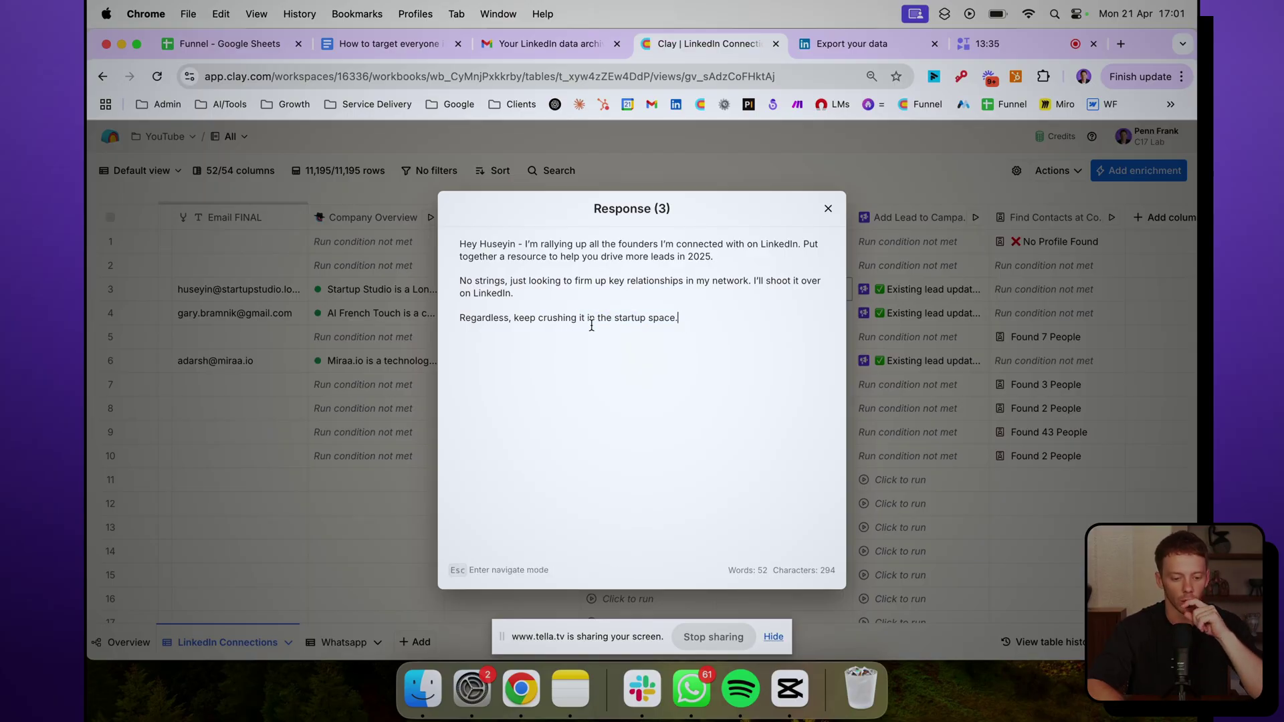
left_click(539, 321, "shift")
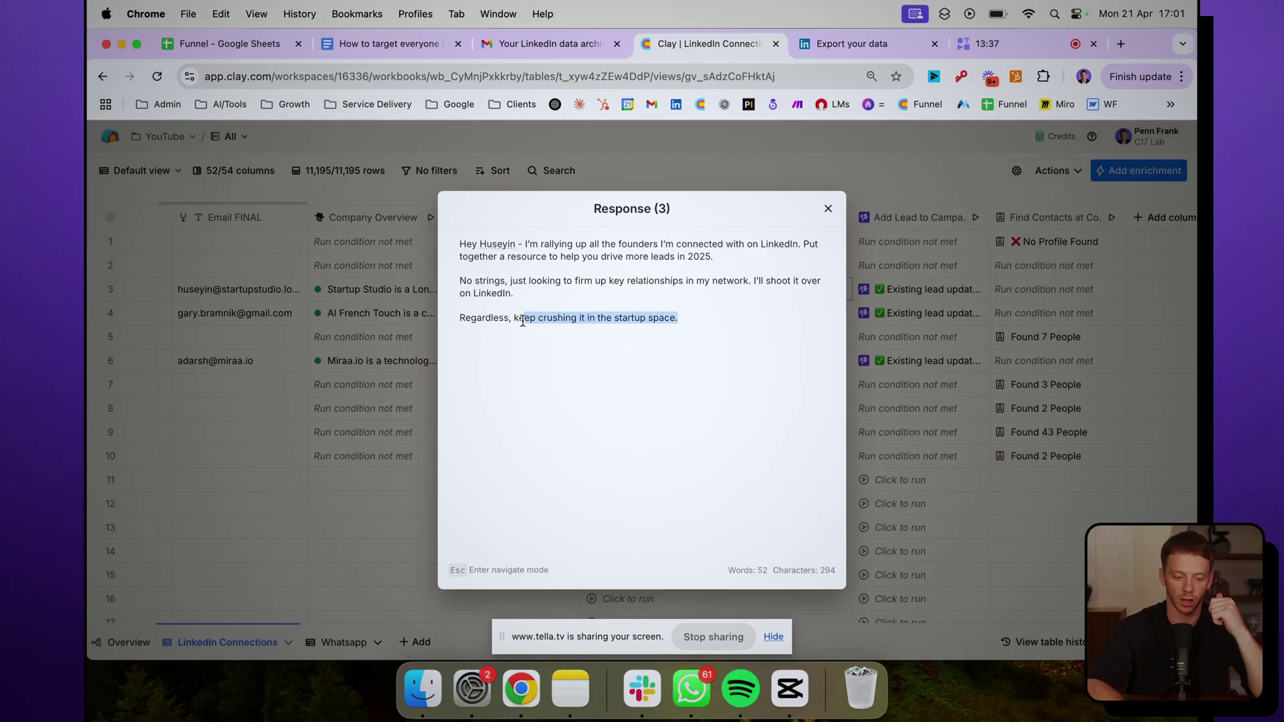
left_click(827, 211)
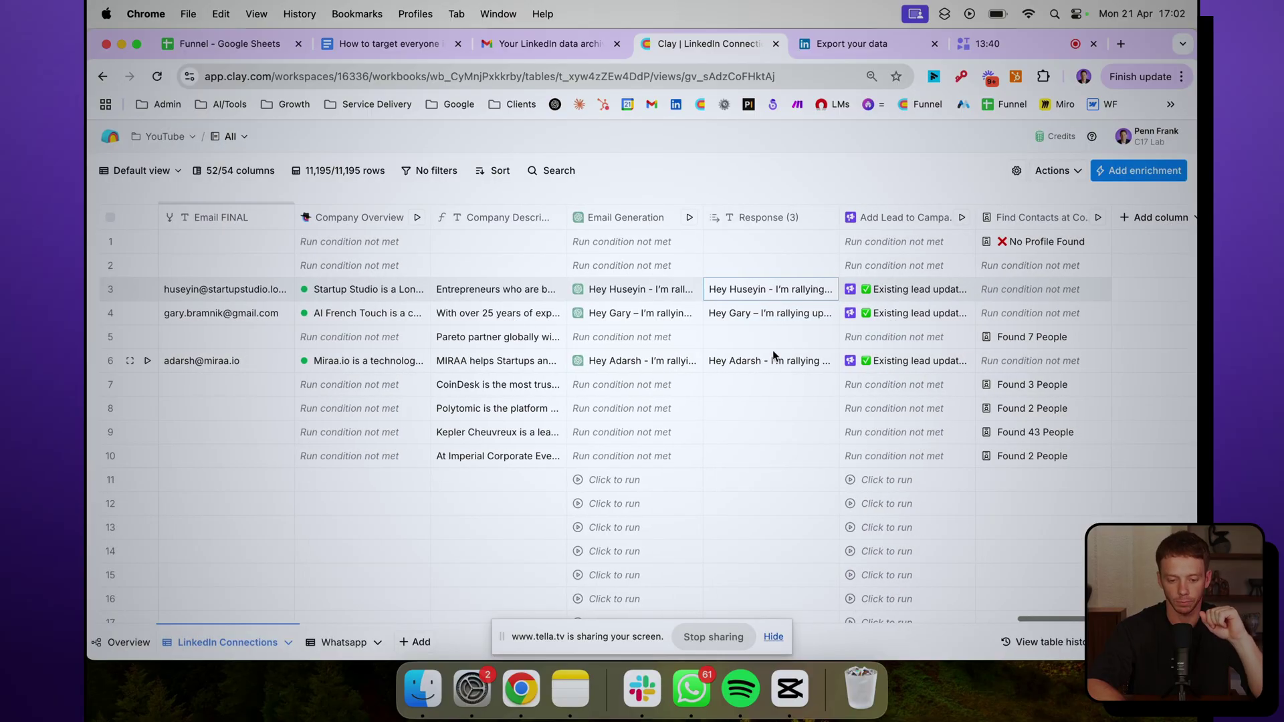
Switch to the Demo campaign in Smartlead, inspect the first email's subject and {{Email1}} body, and return to the Clay table
scroll(772, 351, "right", 2)
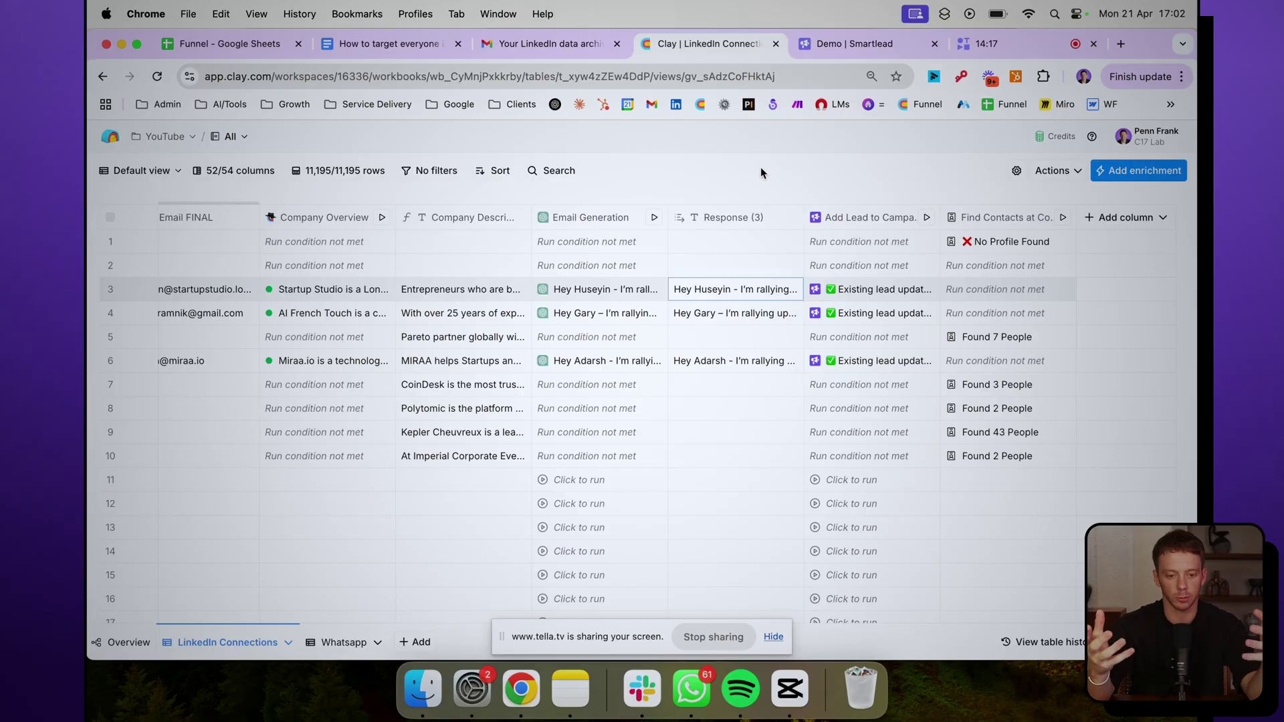
left_click(825, 50)
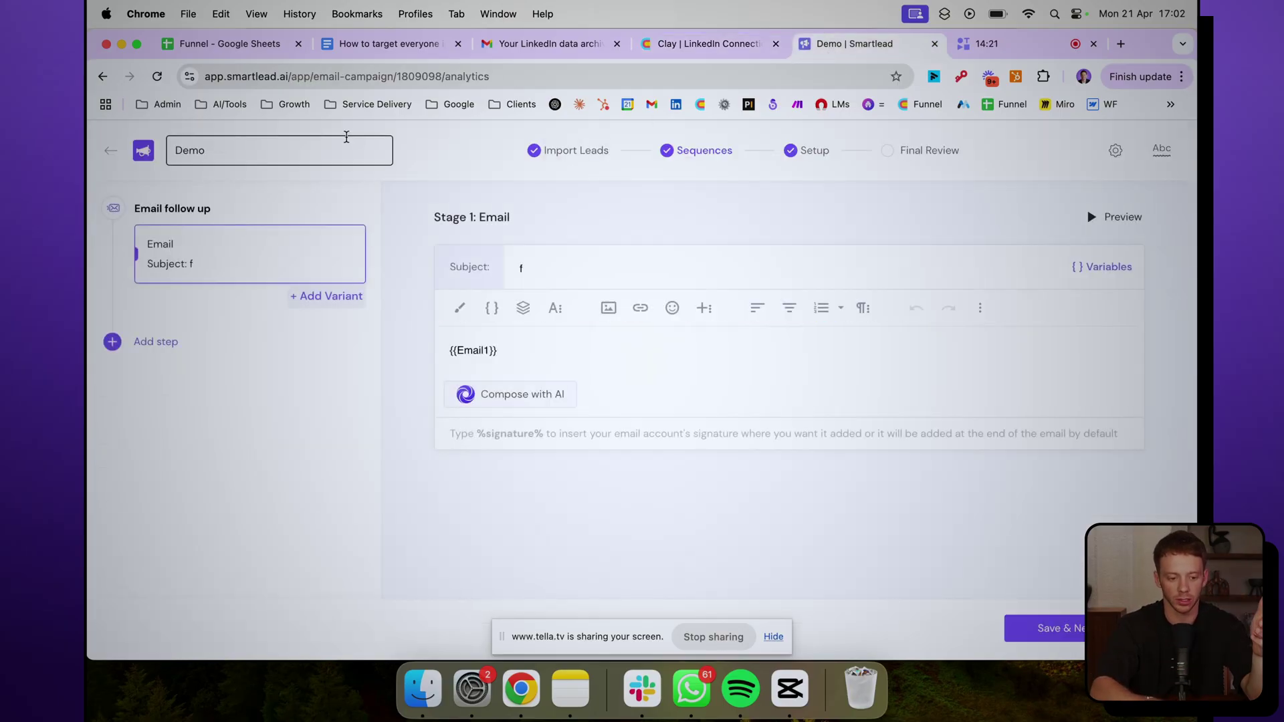
left_click(537, 270)
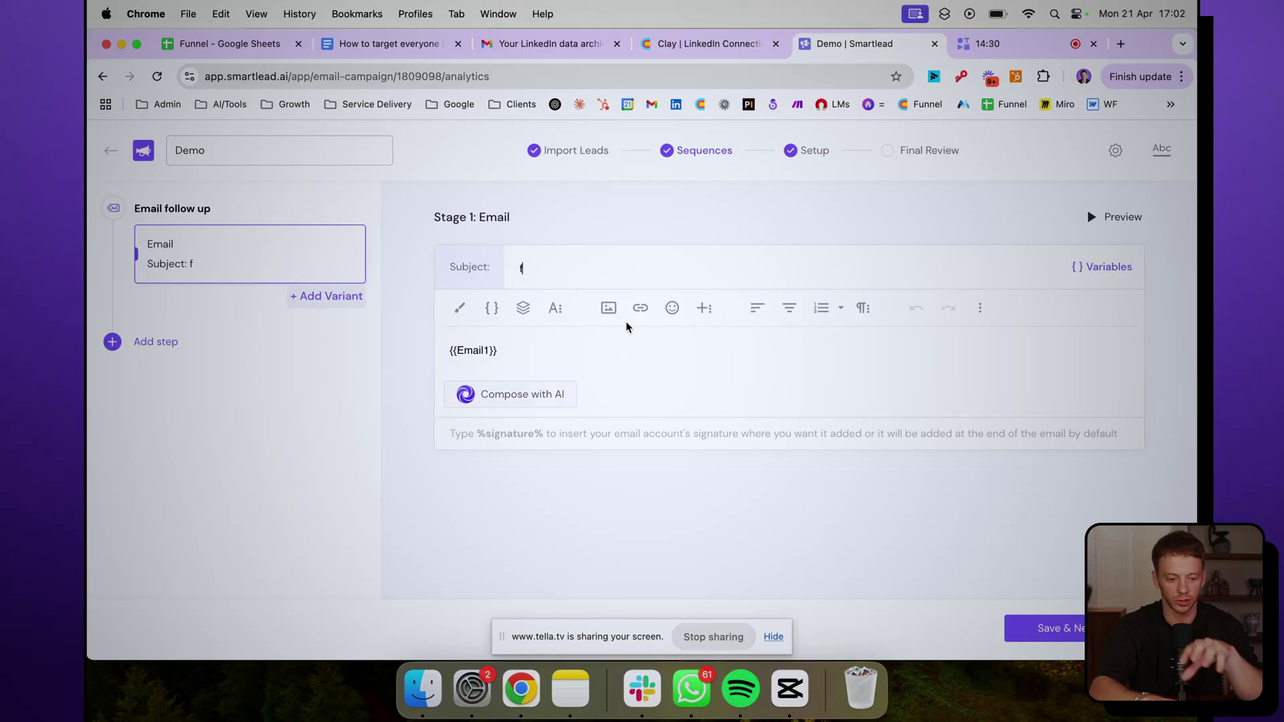
left_click(698, 42)
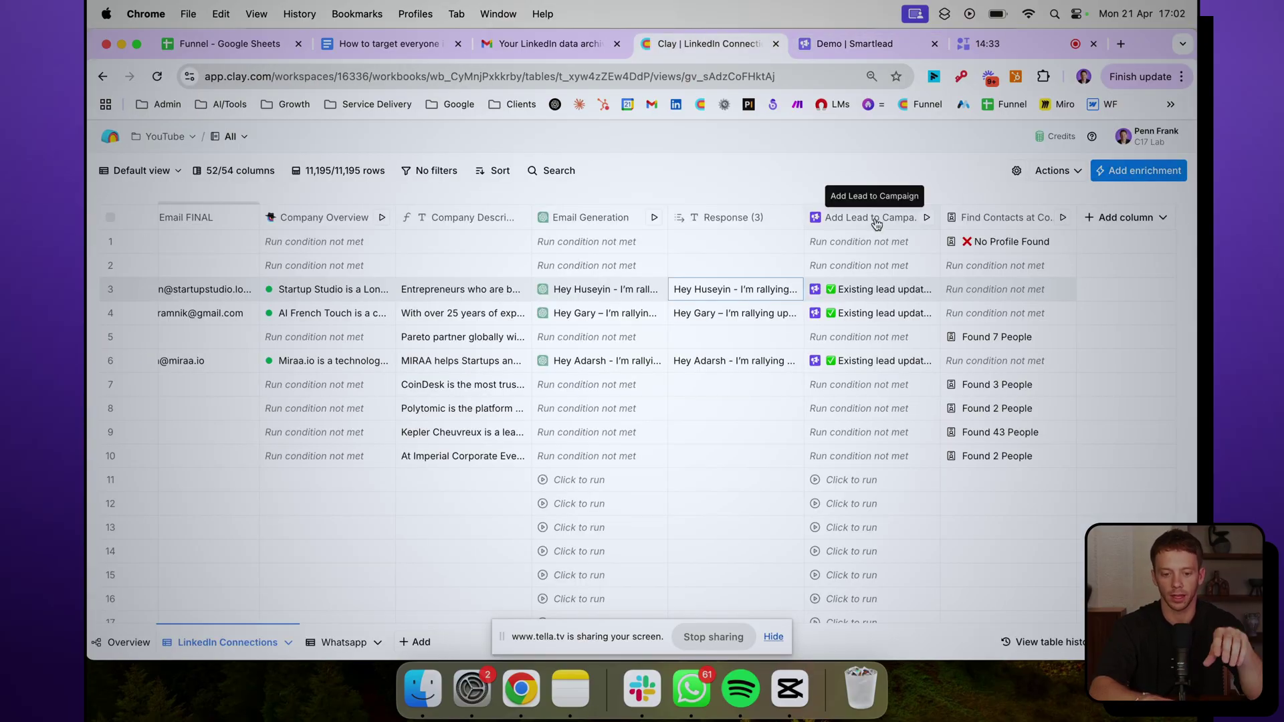
Search the available enrichments for "add lead to camp" and "smartle", and close the search without adding one
left_click(1110, 224)
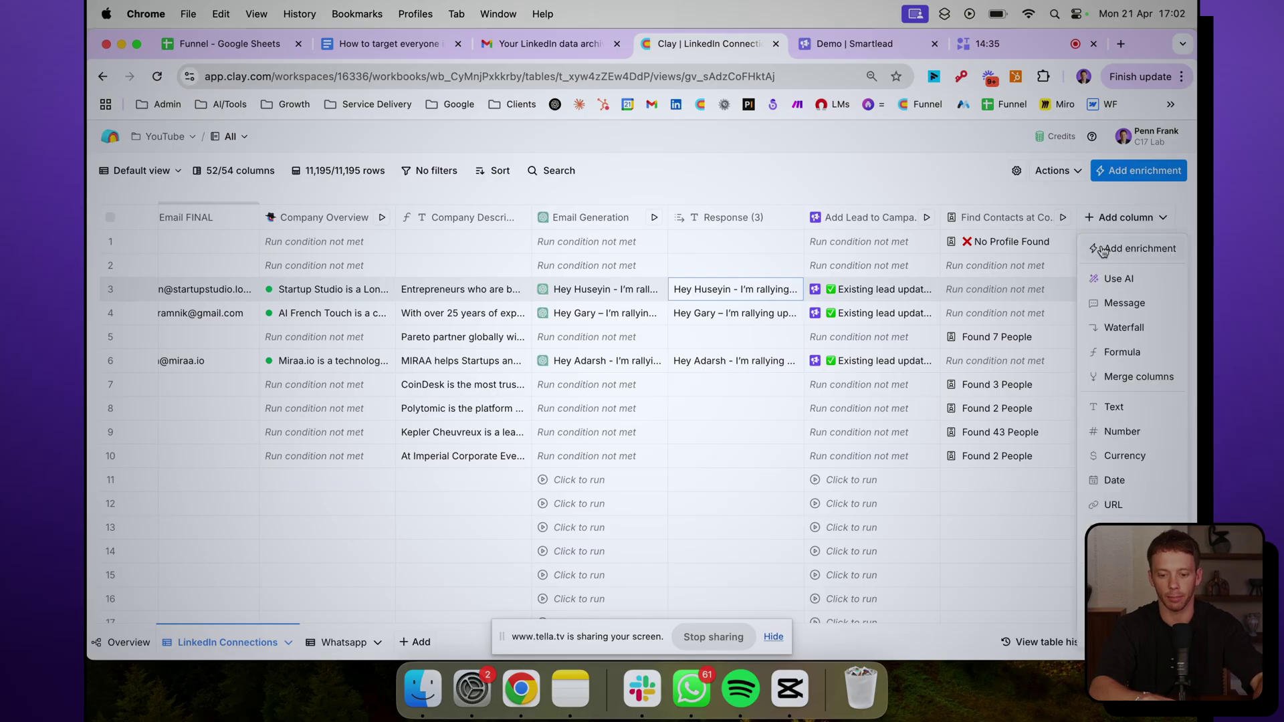
left_click(1056, 236)
left_click(1138, 171)
type("add lead to camp")
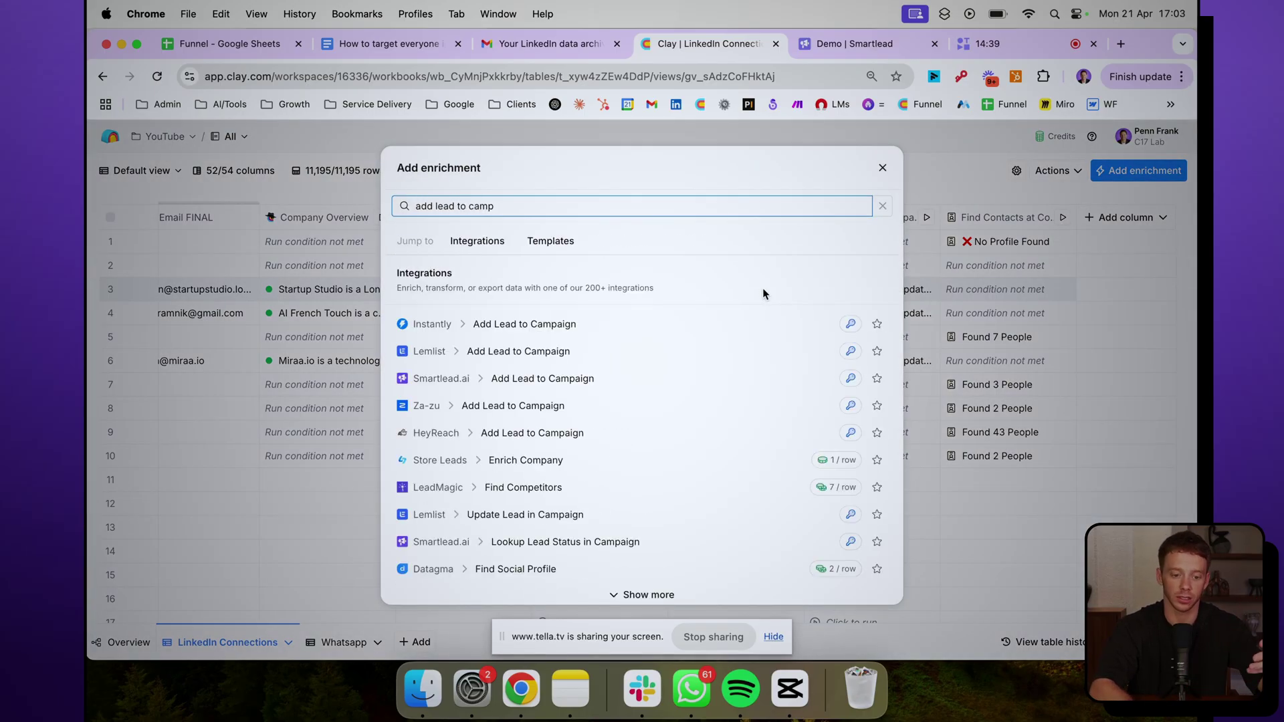
triple_click(493, 204)
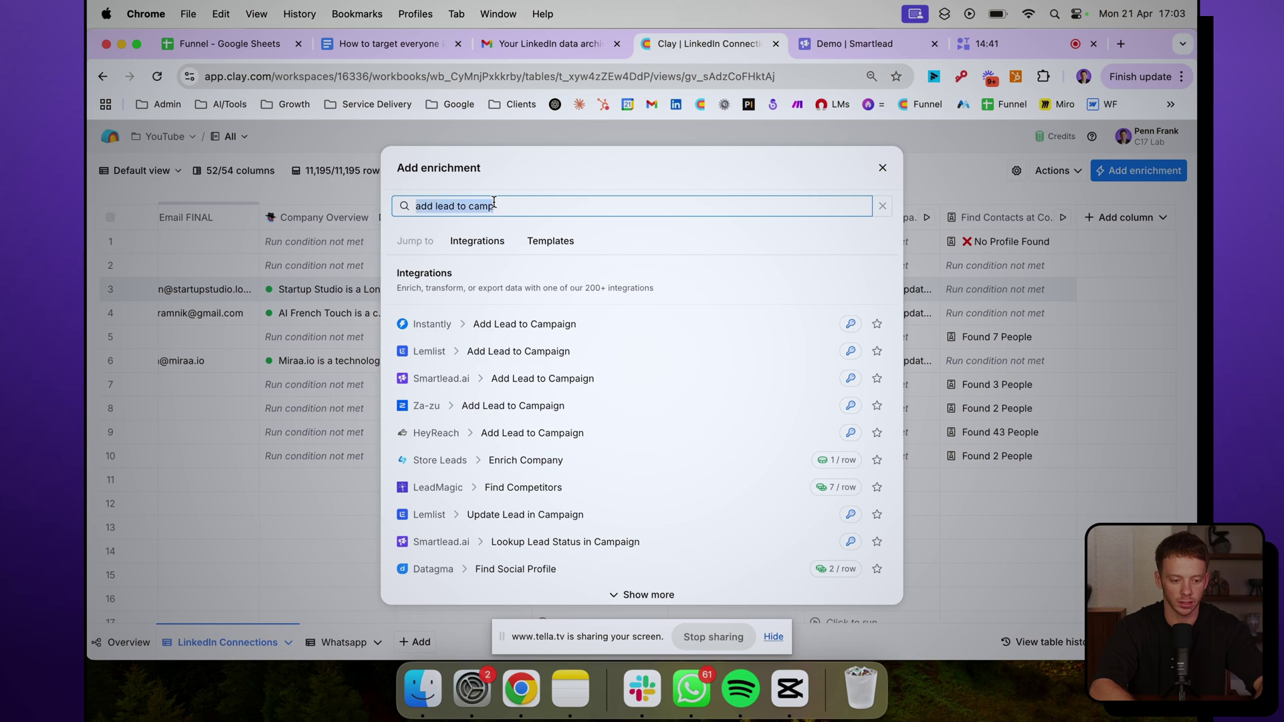
type("smartle")
left_click(670, 246)
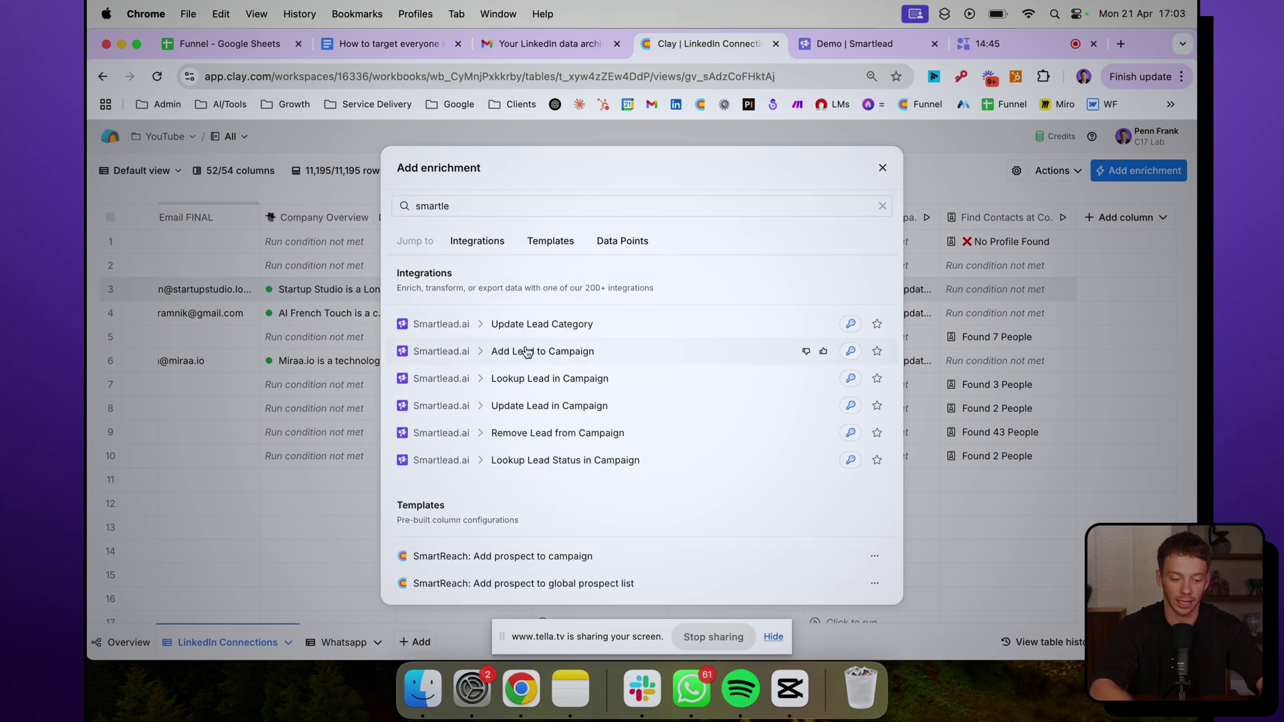
left_click(883, 169)
Open the Add Lead to Campaign column's setup and check its Smartlead.ai account and campaign choices, keeping Demo selected
left_click(869, 218)
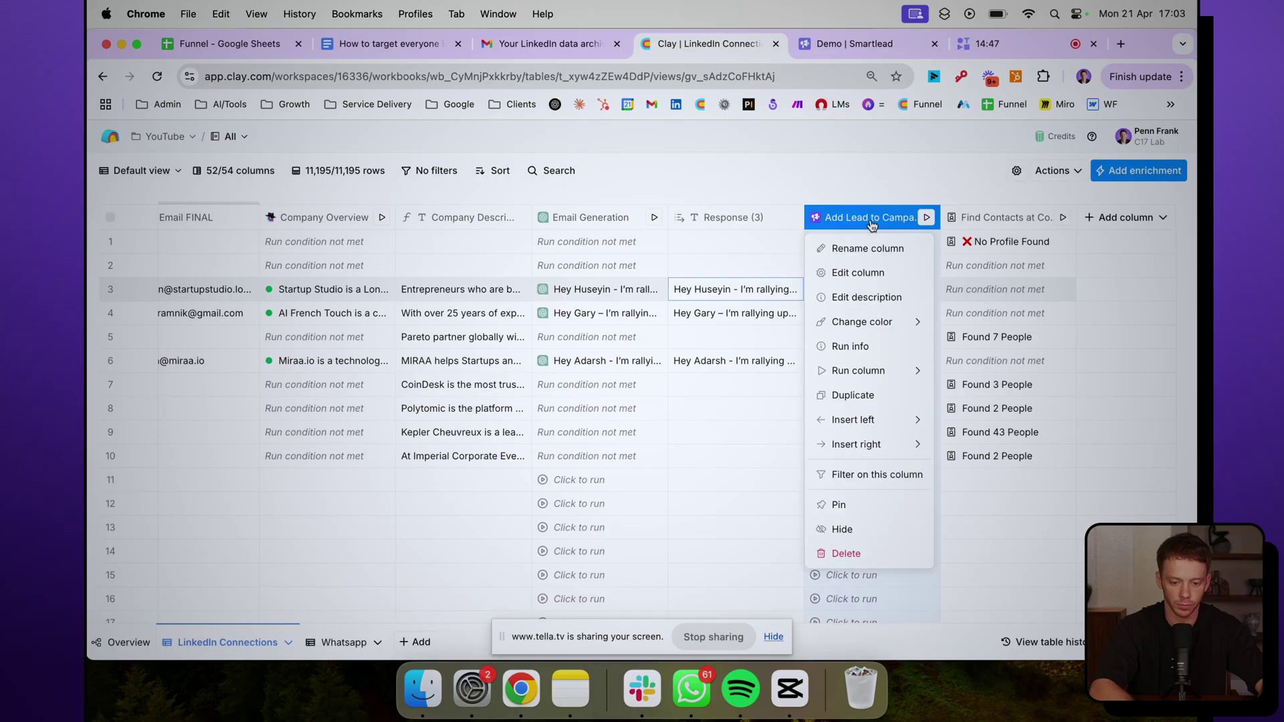
left_click(858, 272)
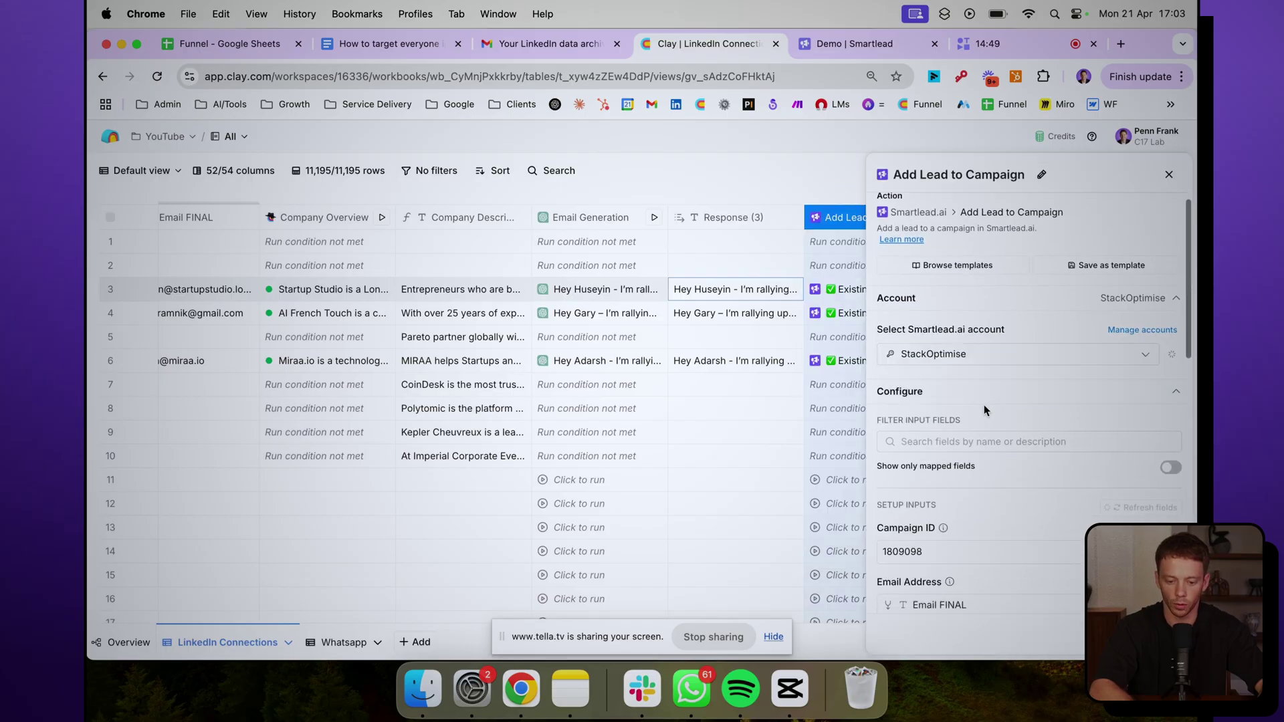
scroll(983, 404, "down", 3)
scroll(984, 404, "down", 3)
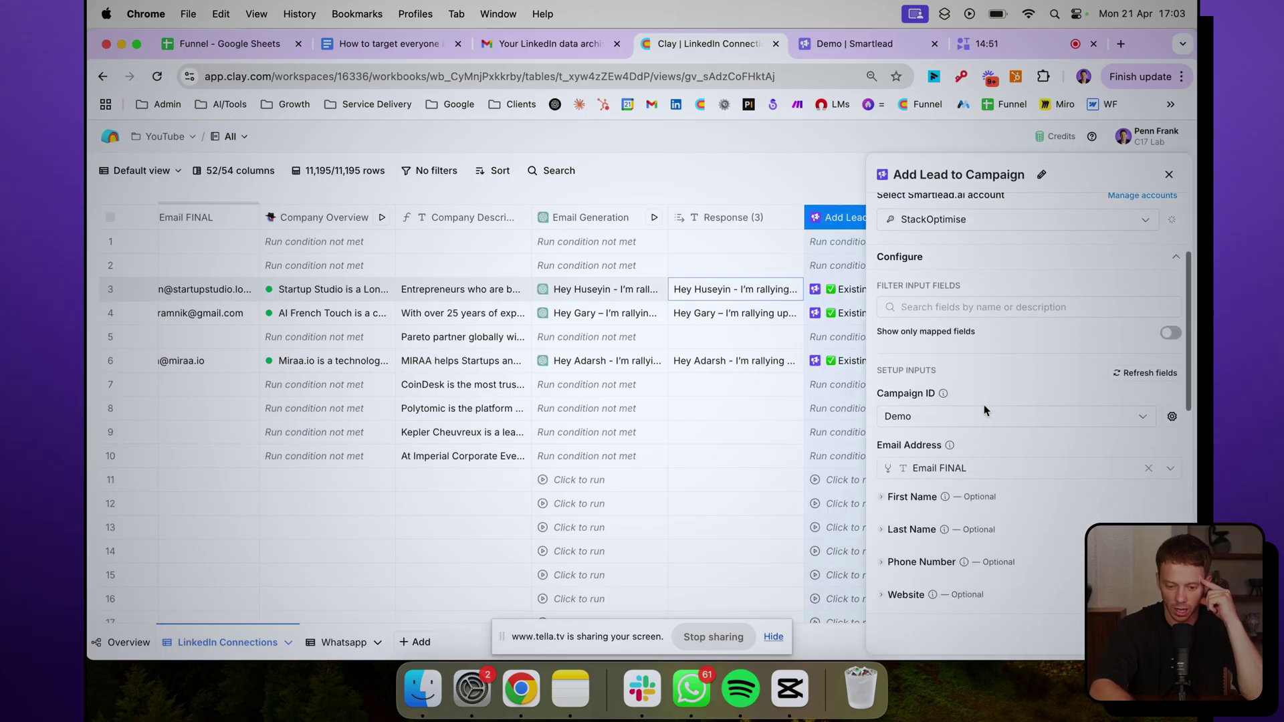
scroll(984, 404, "up", 4)
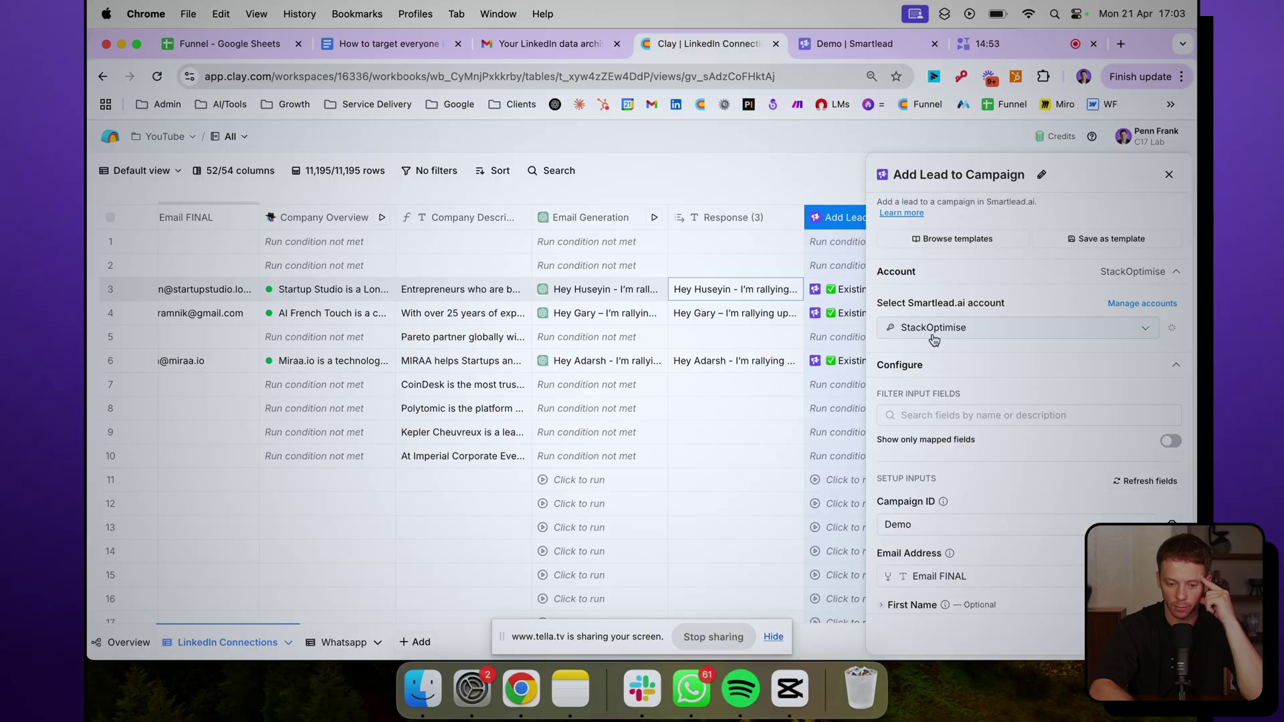
scroll(972, 418, "down", 2)
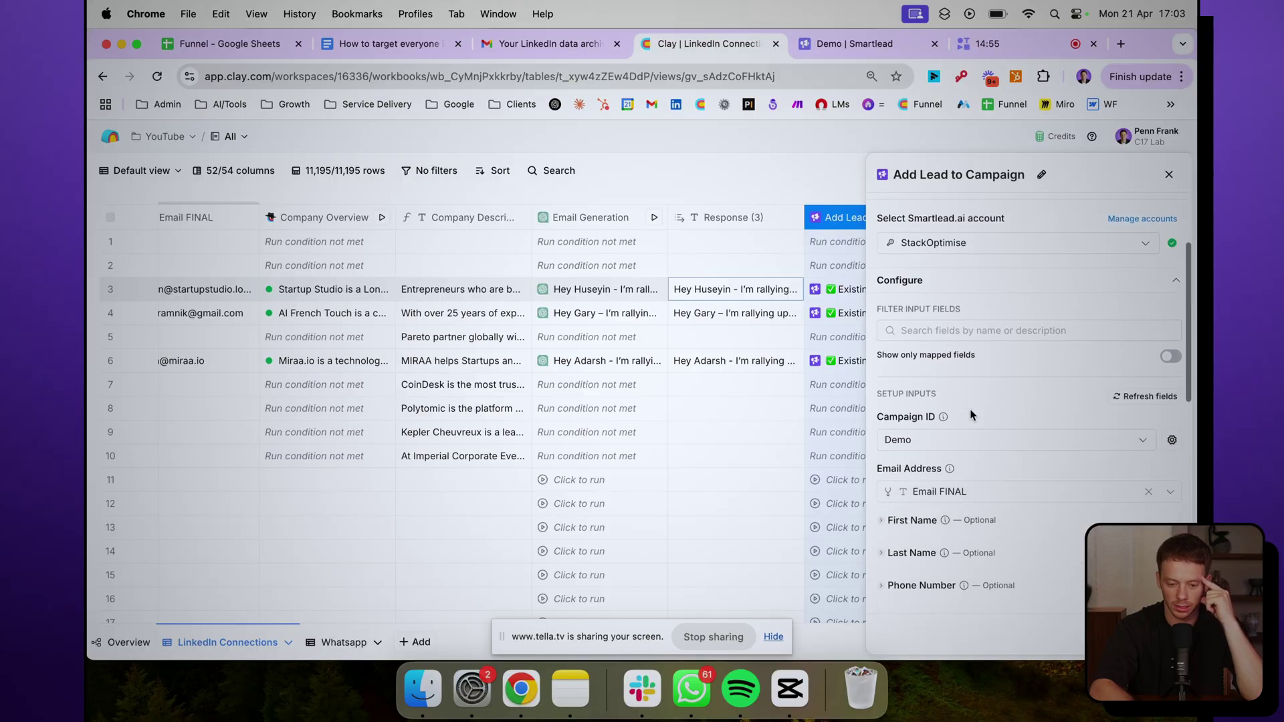
left_click(920, 438)
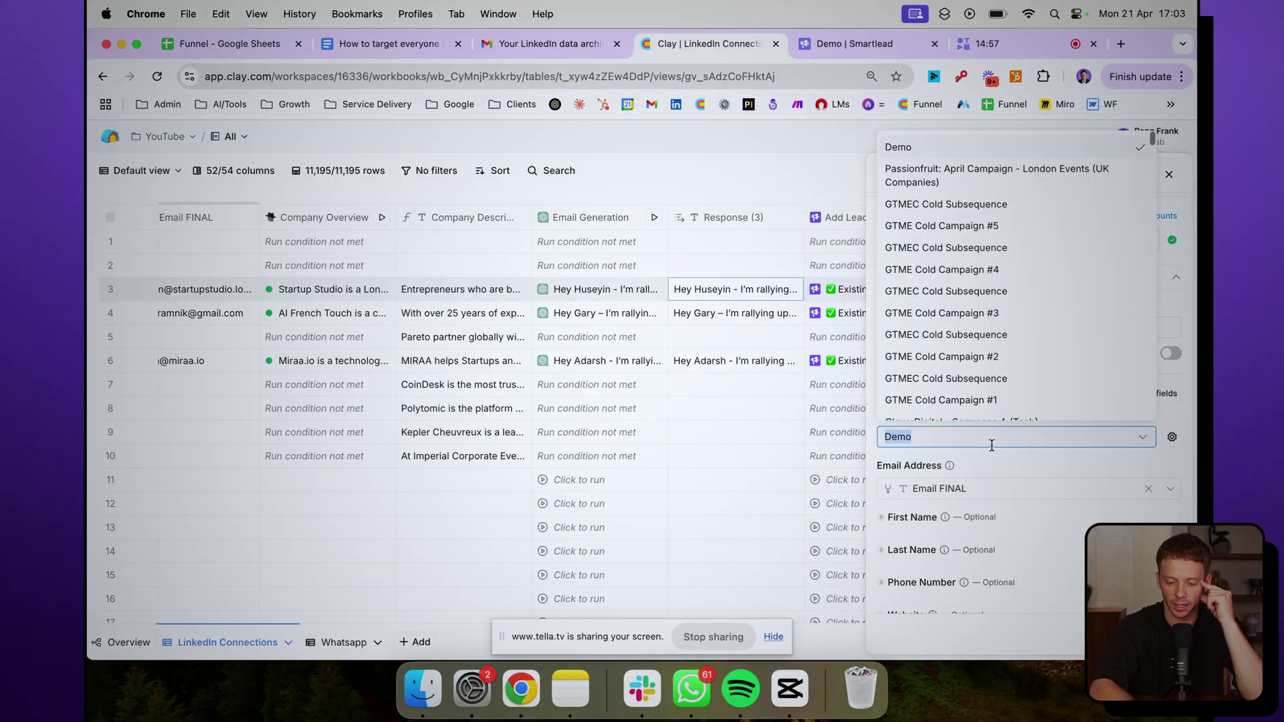
left_click(993, 473)
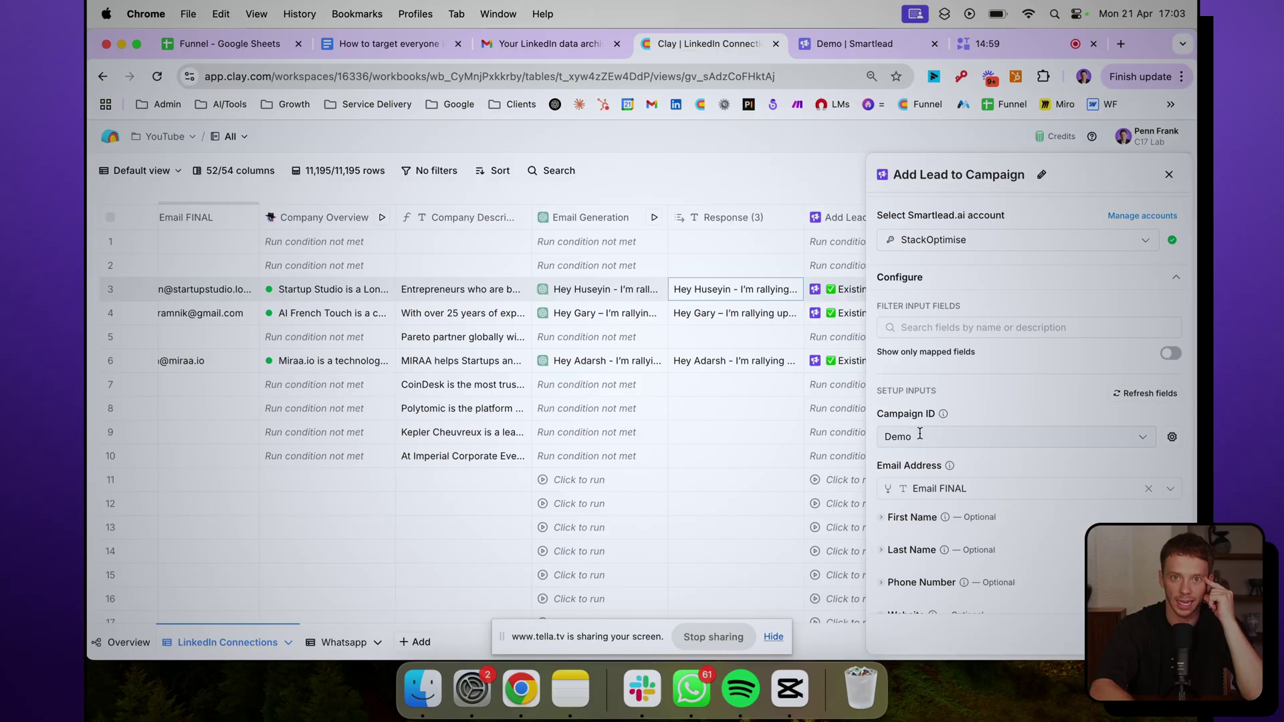
Review the lead field mappings from Email Address to the Email1 custom field, comparing them with the table's columns
scroll(949, 461, "down", 3)
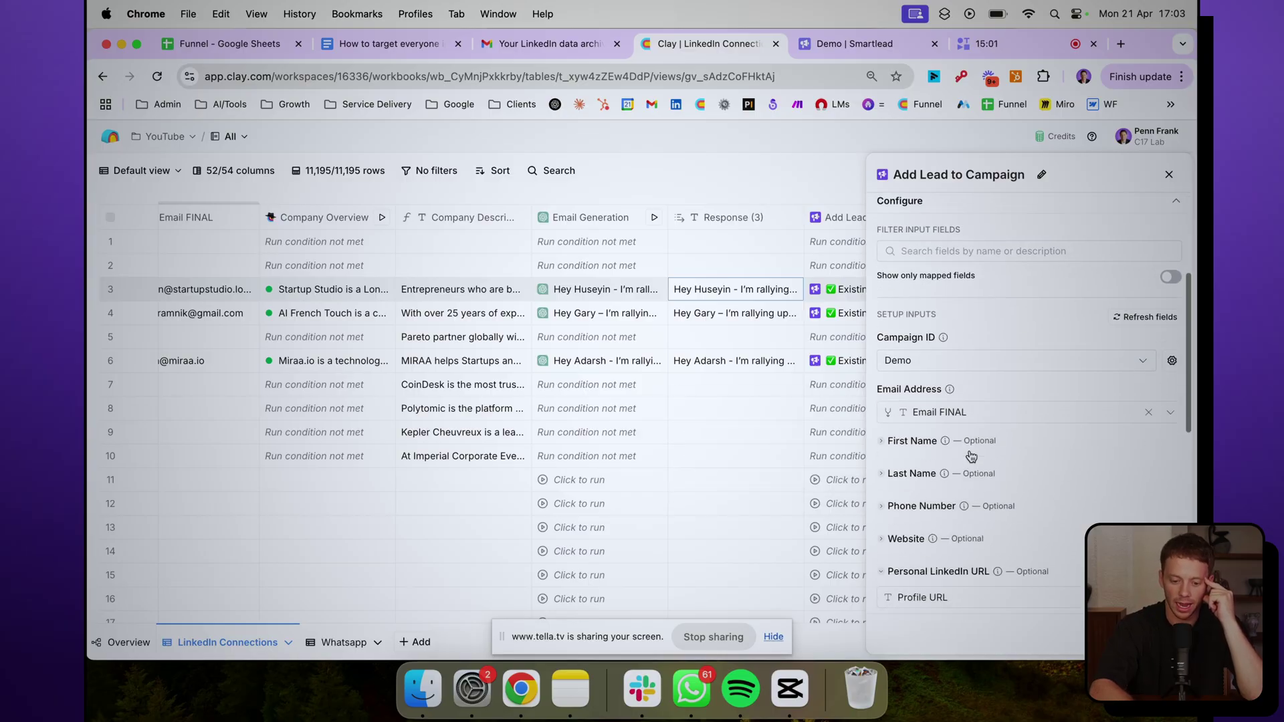
scroll(937, 508, "down", 3)
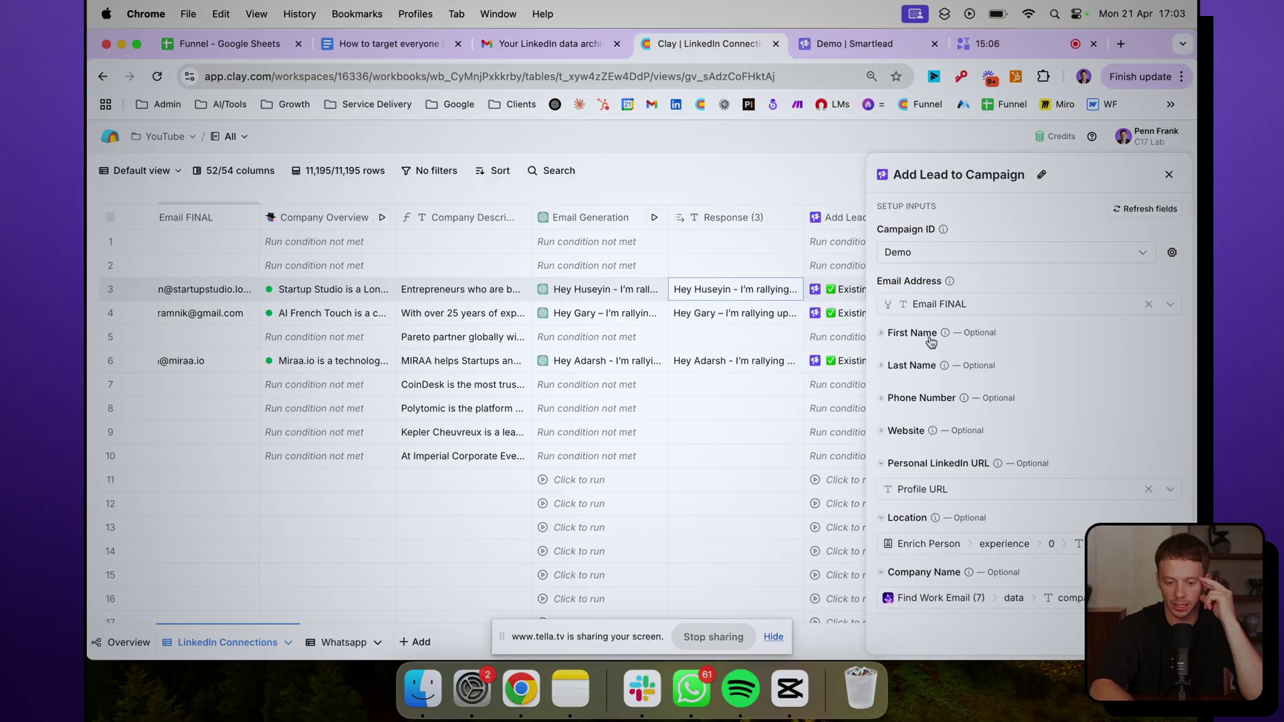
scroll(620, 367, "left", 20)
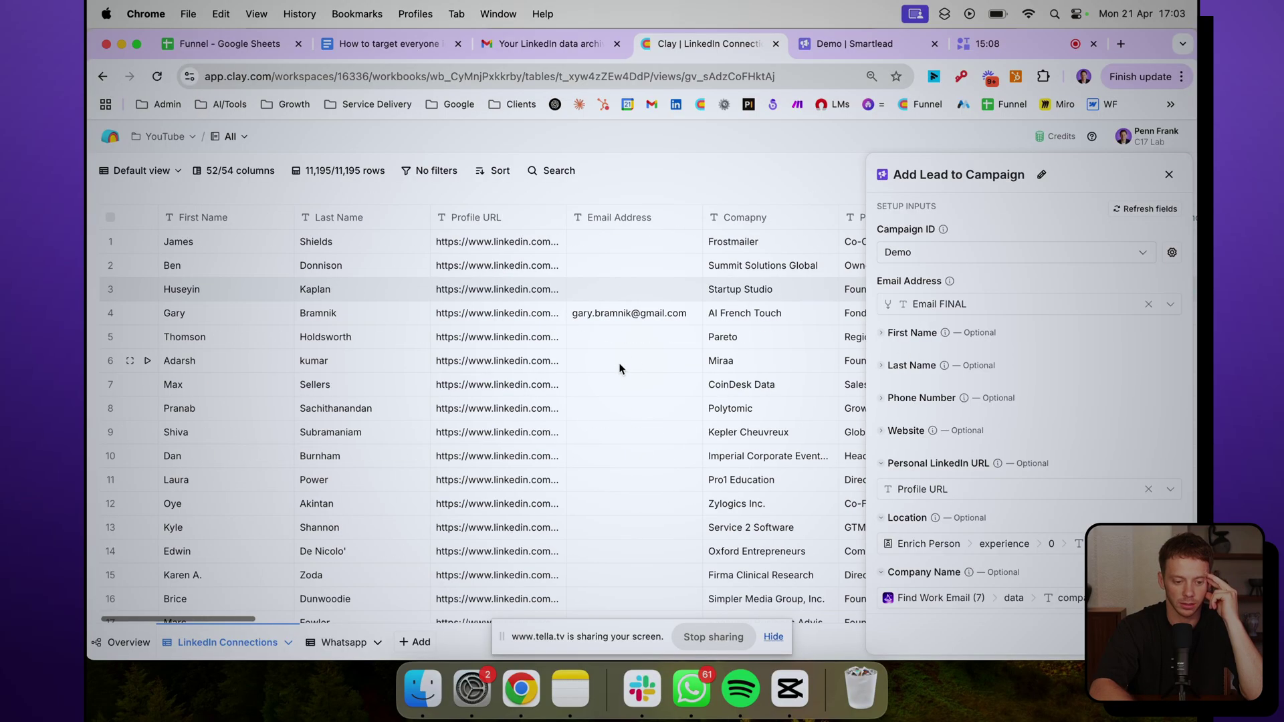
scroll(1021, 391, "down", 8)
scroll(696, 409, "right", 20)
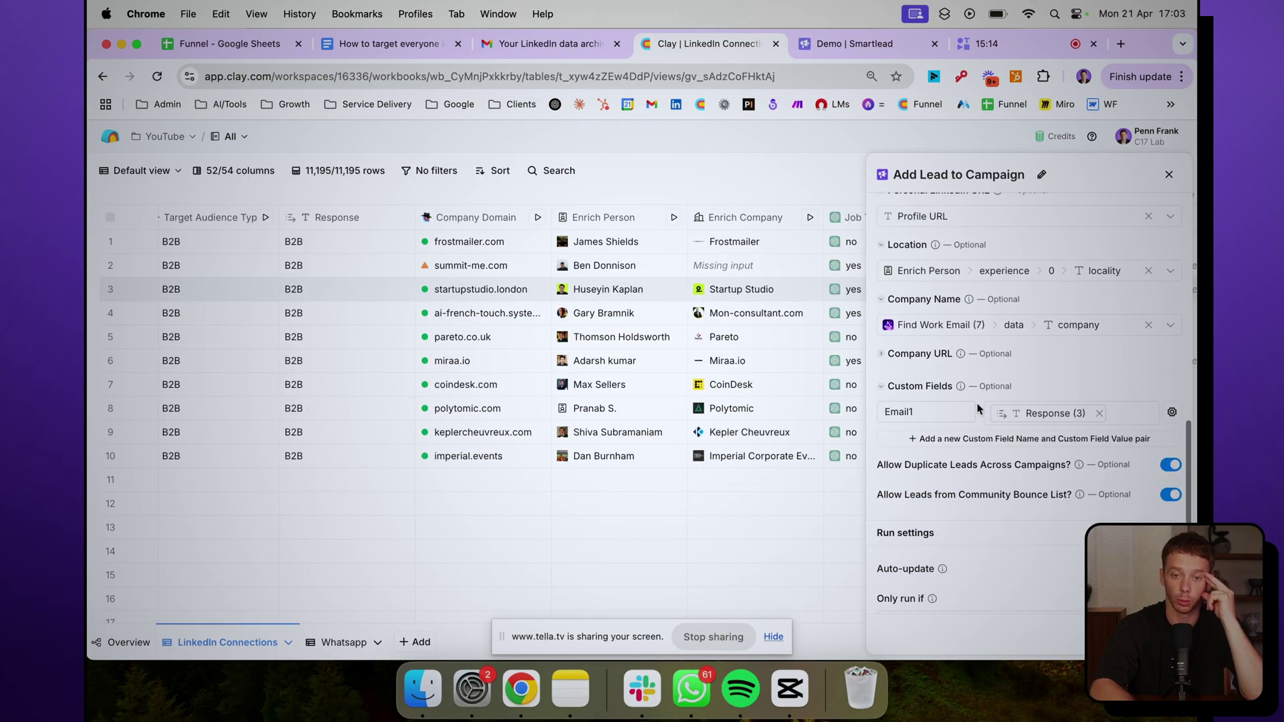
scroll(696, 409, "right", 20)
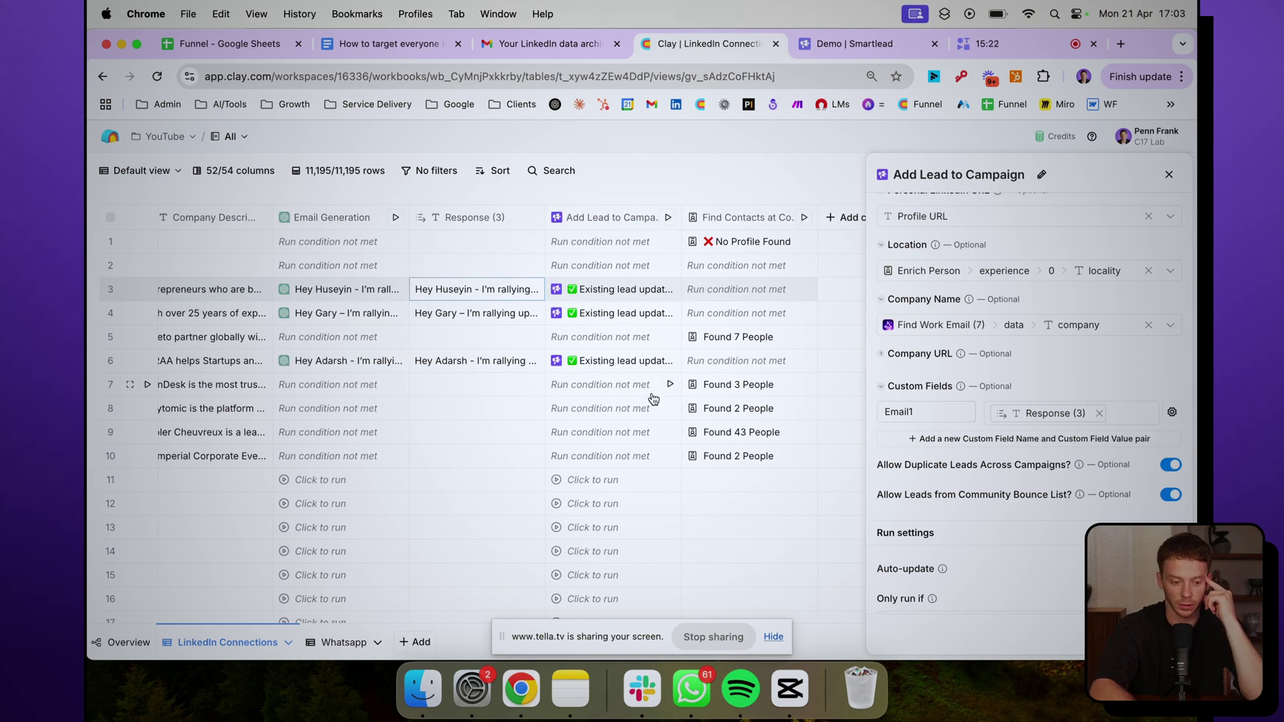
scroll(653, 395, "left", 1)
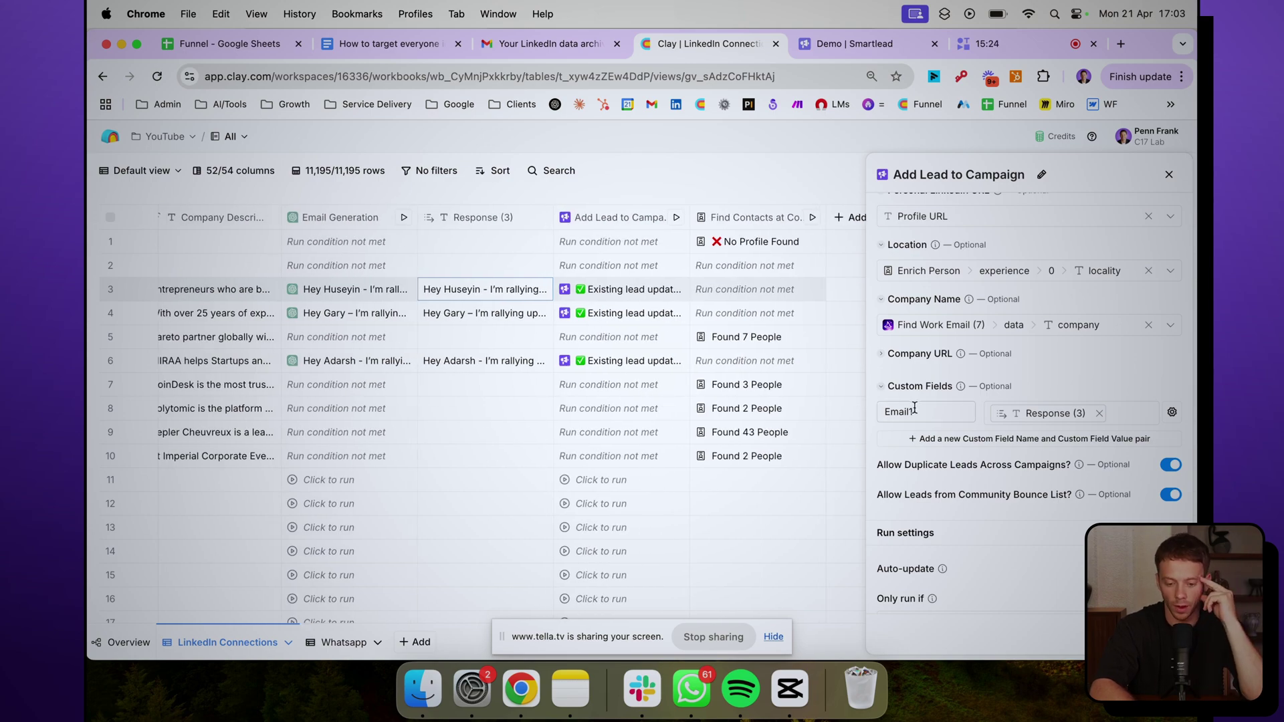
Check the Email1 custom field's Response (3) mapping and the run settings of the Add Lead to Campaign column, and close its setup
left_click(1117, 413)
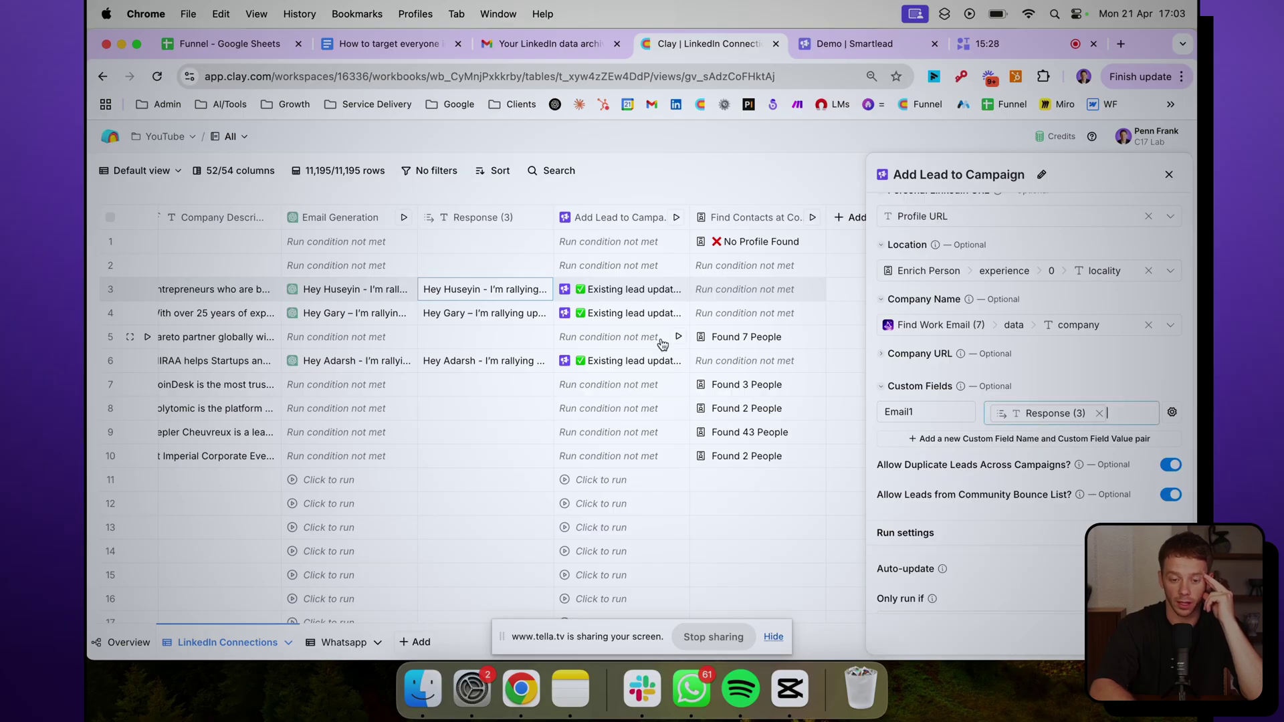
scroll(1015, 438, "down", 1)
scroll(1014, 438, "down", 3)
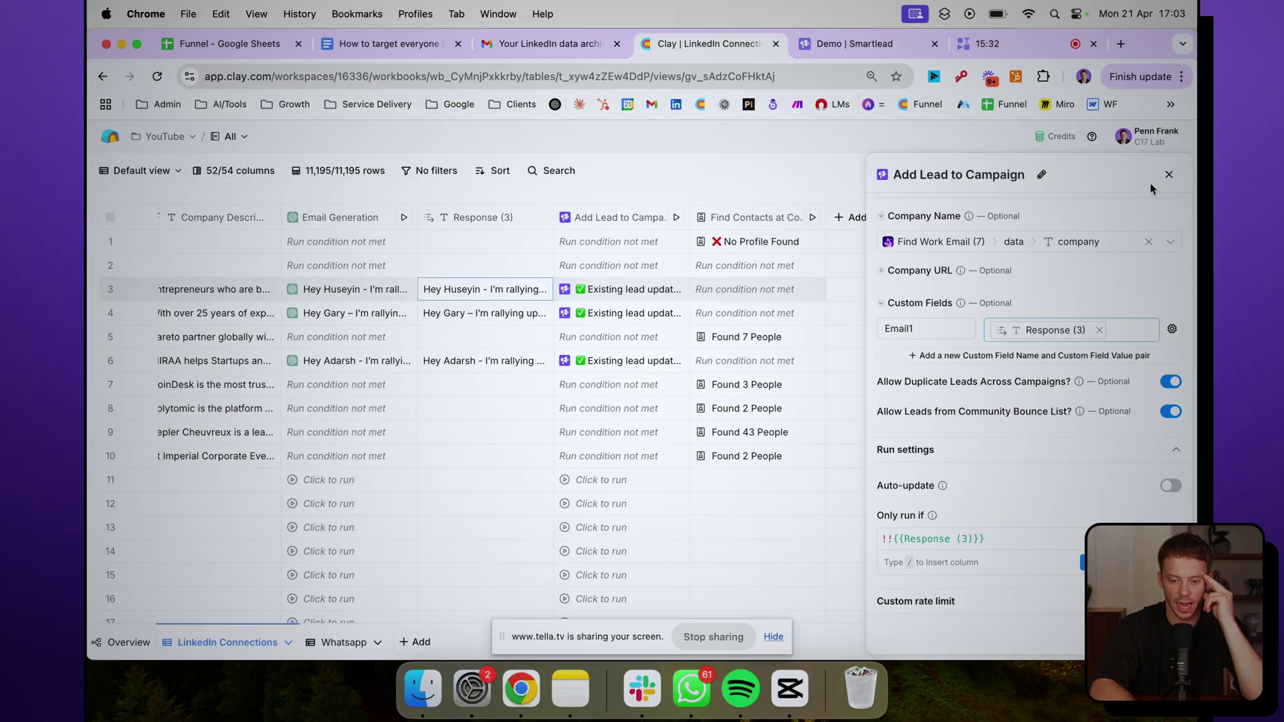
left_click(1169, 175)
Switch to the Demo campaign in Smartlead, browse the variables available for the email body, and remove the extra braces before {{Email1}}
left_click(863, 44)
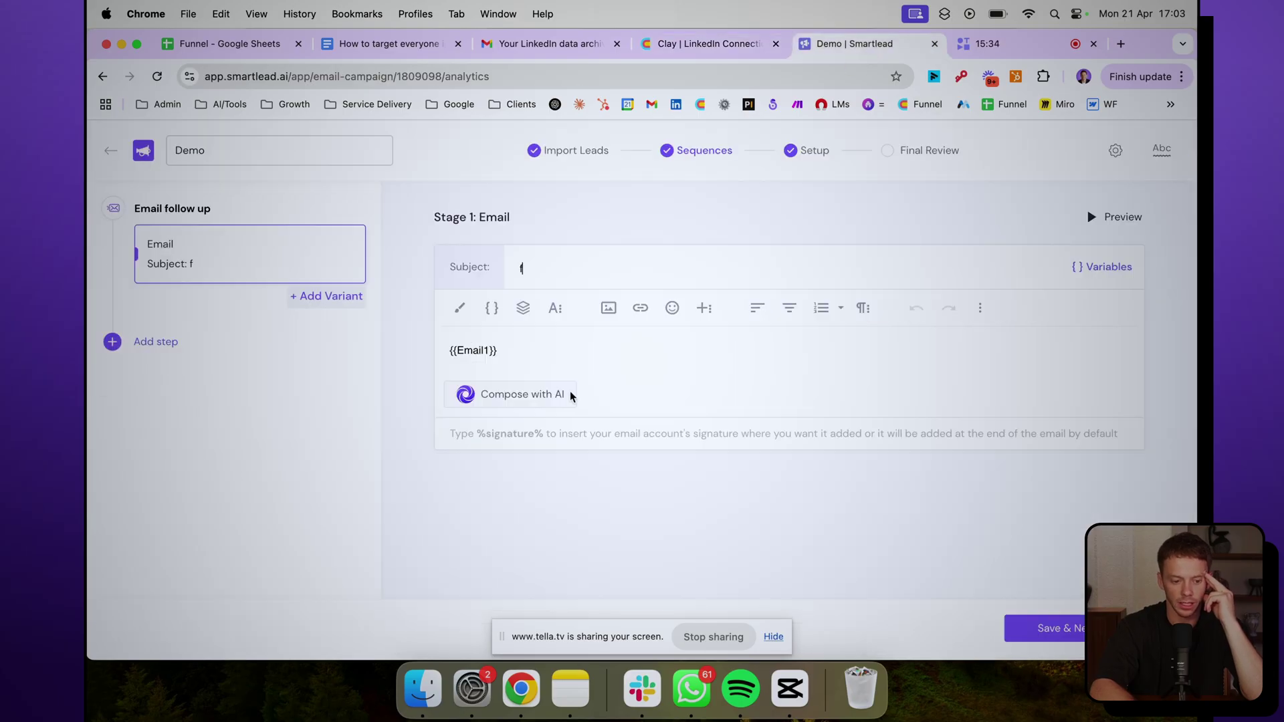
left_click(492, 308)
scroll(533, 491, "down", 2)
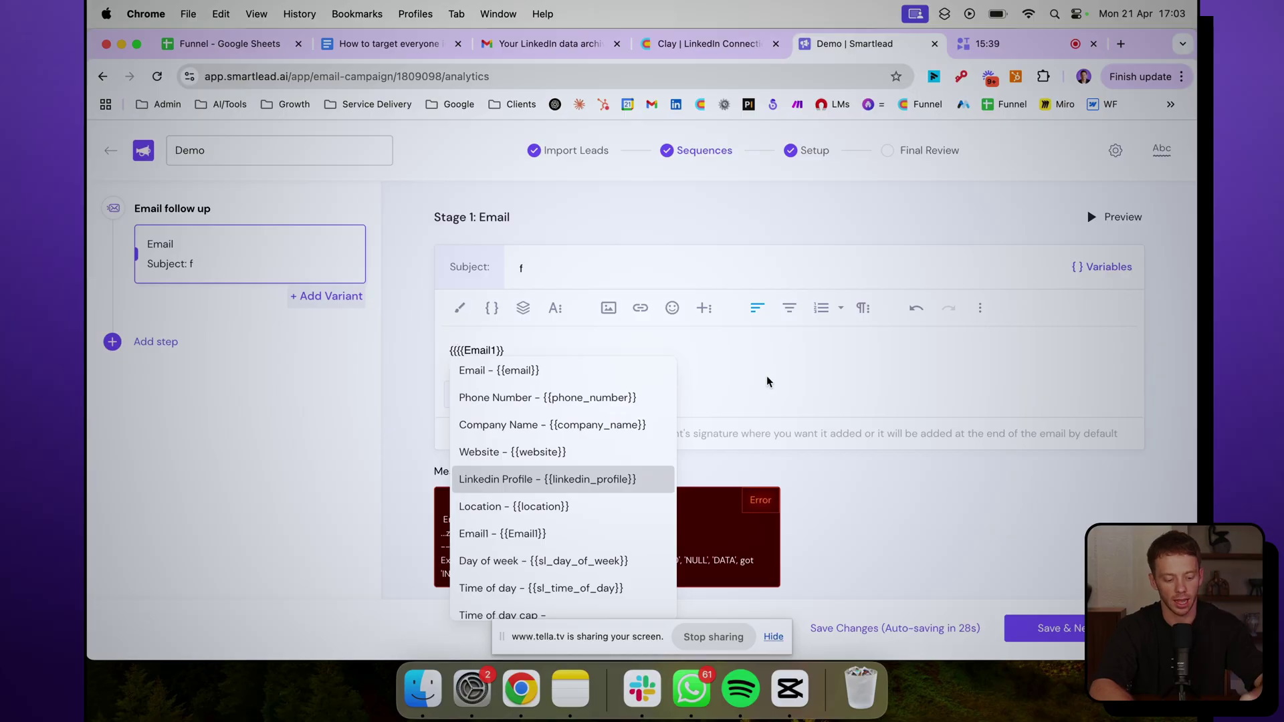
key("BackSpace")
key("BackSpace")
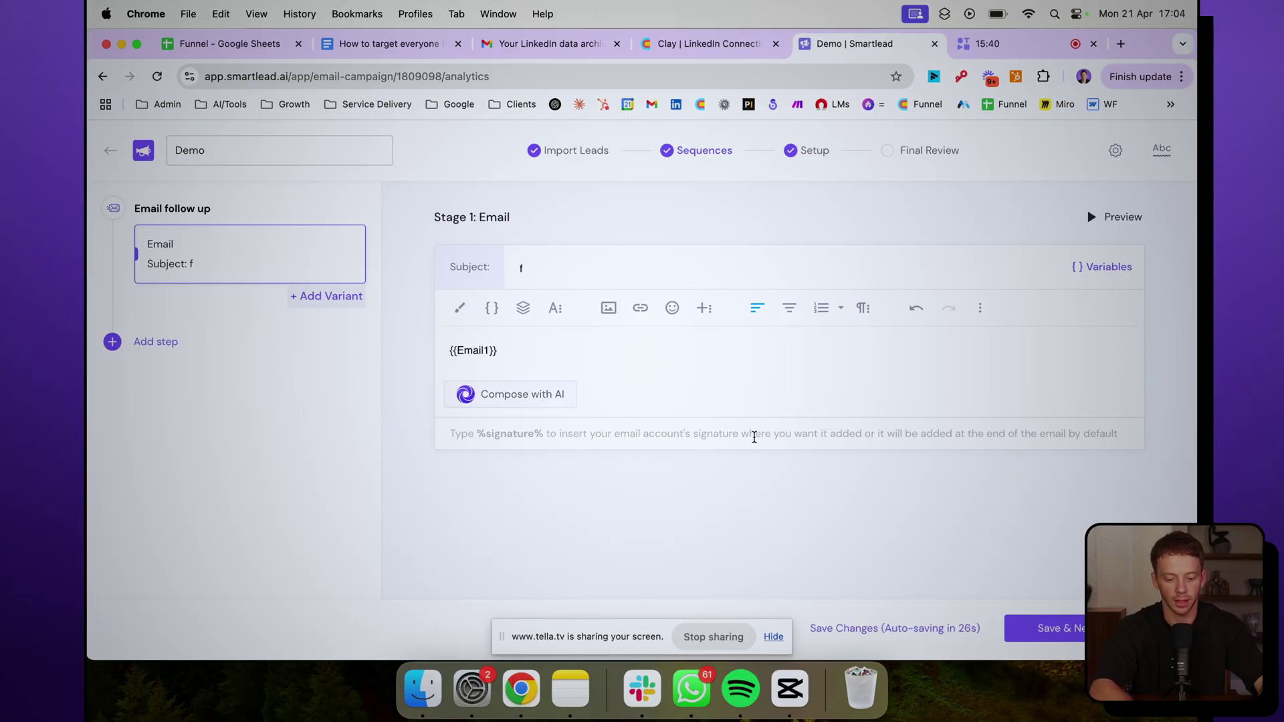
Open the Demo campaign's final review and preview the personalised email for the individual leads
left_click(910, 158)
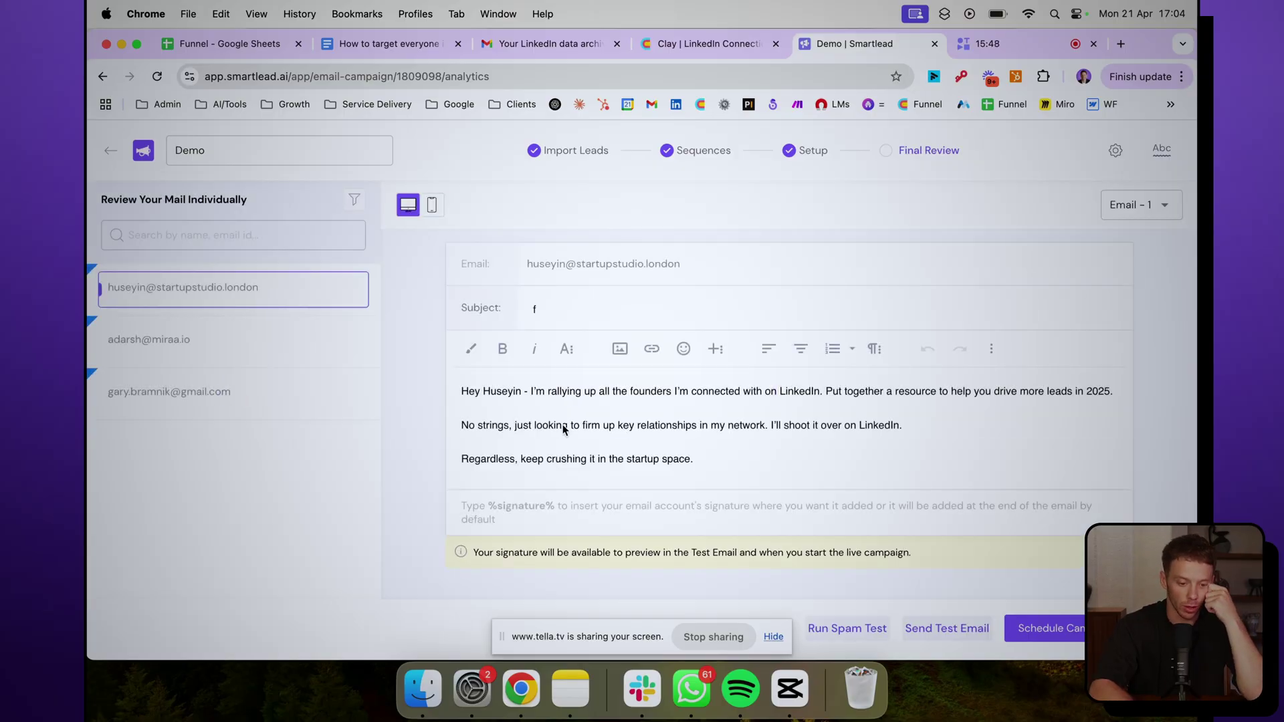
left_click(306, 345)
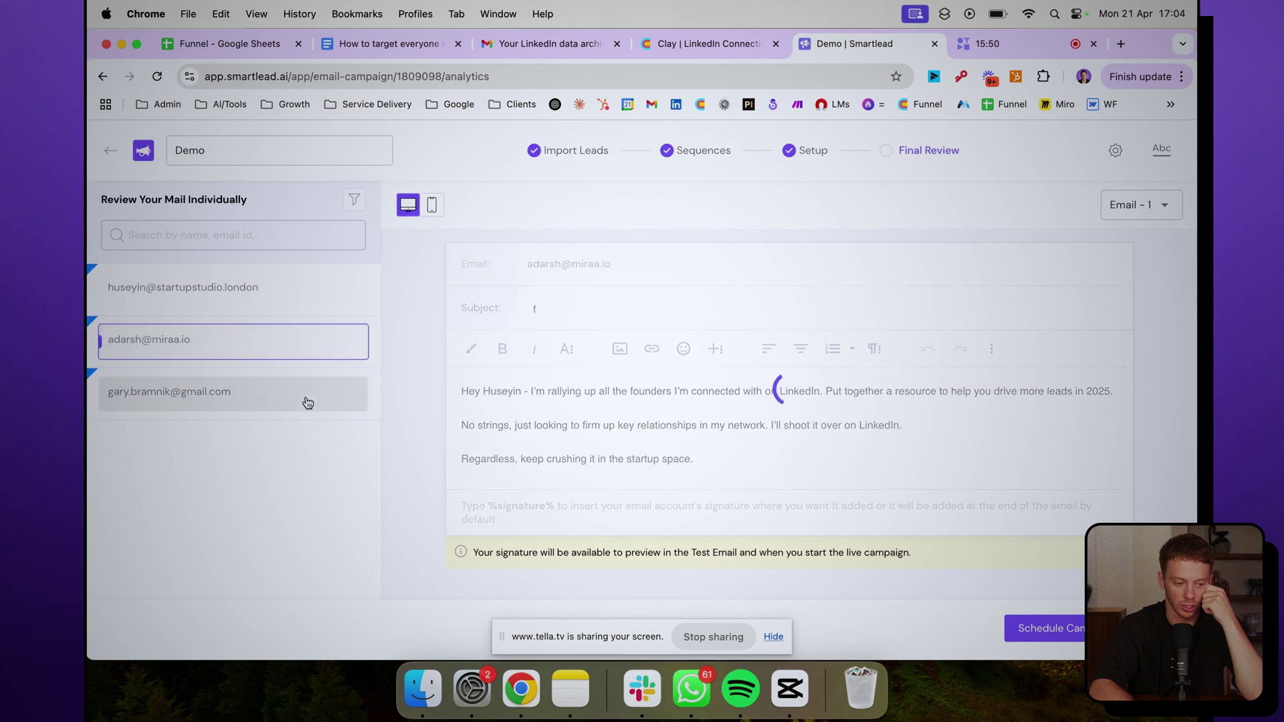
left_click(307, 395)
left_click(312, 348)
Return to the Clay table, look at the Add Lead to Campaign column's run options, and close them without running the column
left_click(699, 44)
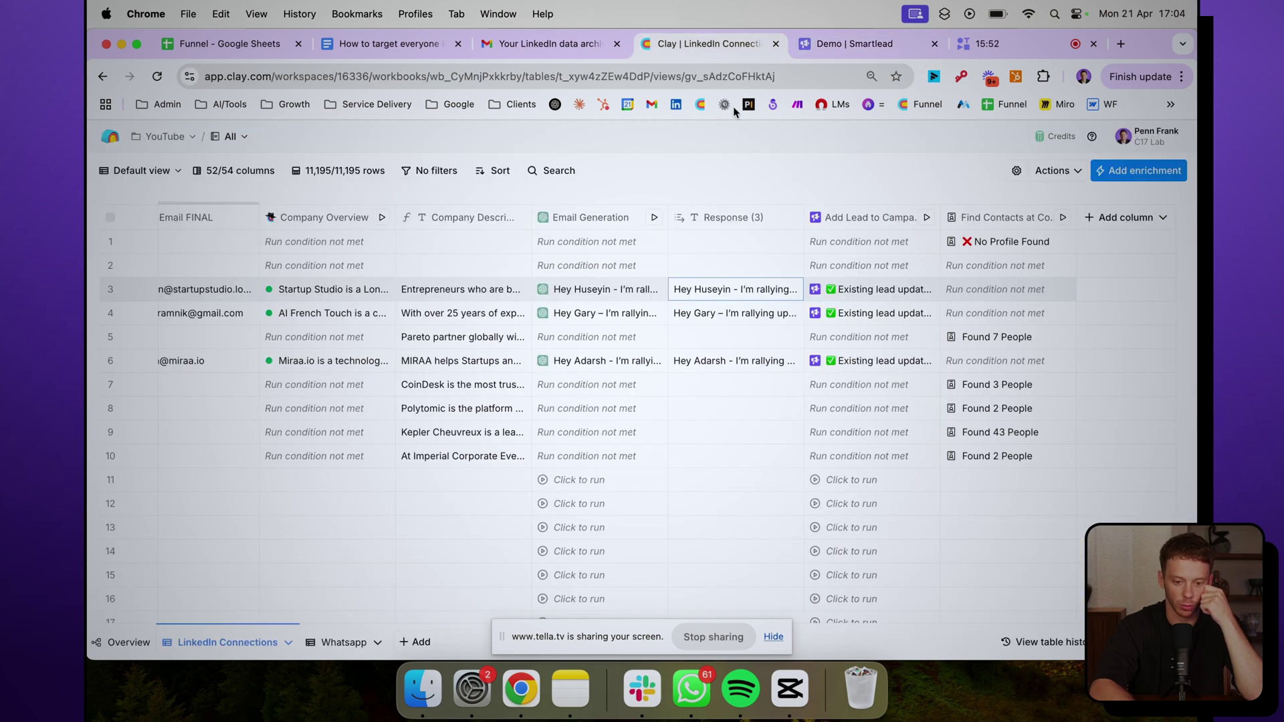
left_click(899, 218)
mouse_move(920, 374)
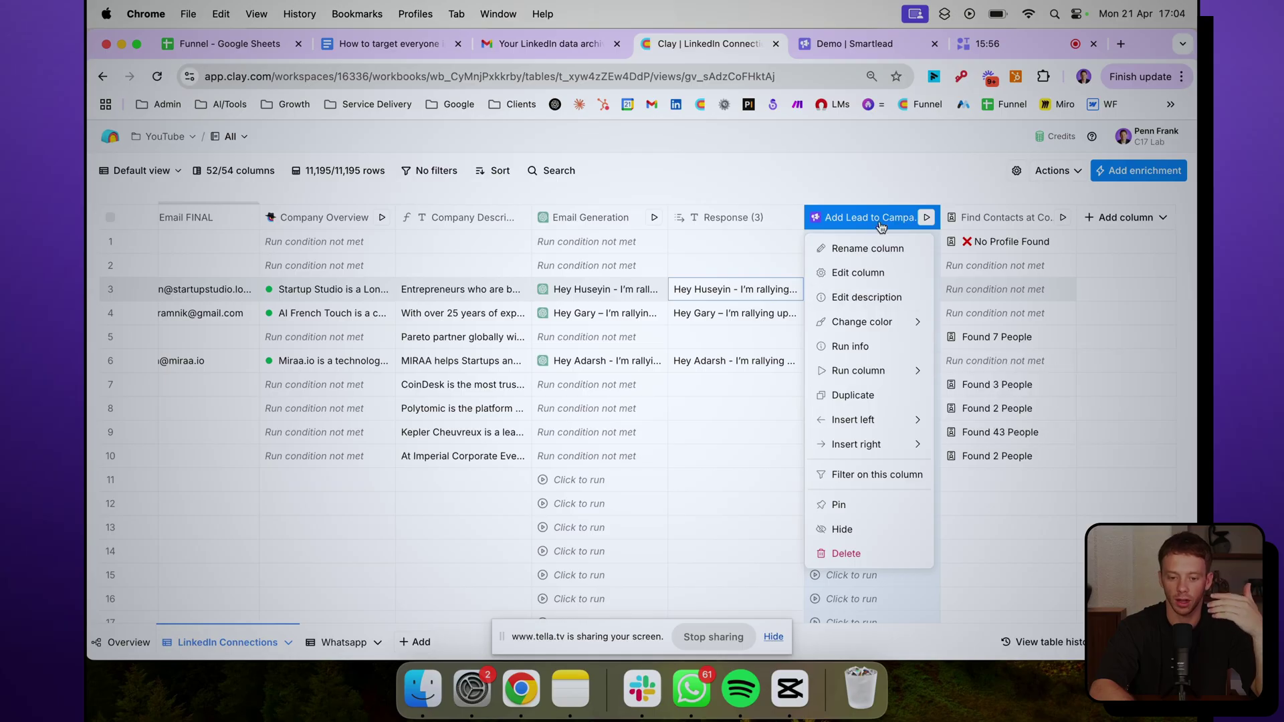
left_click(863, 180)
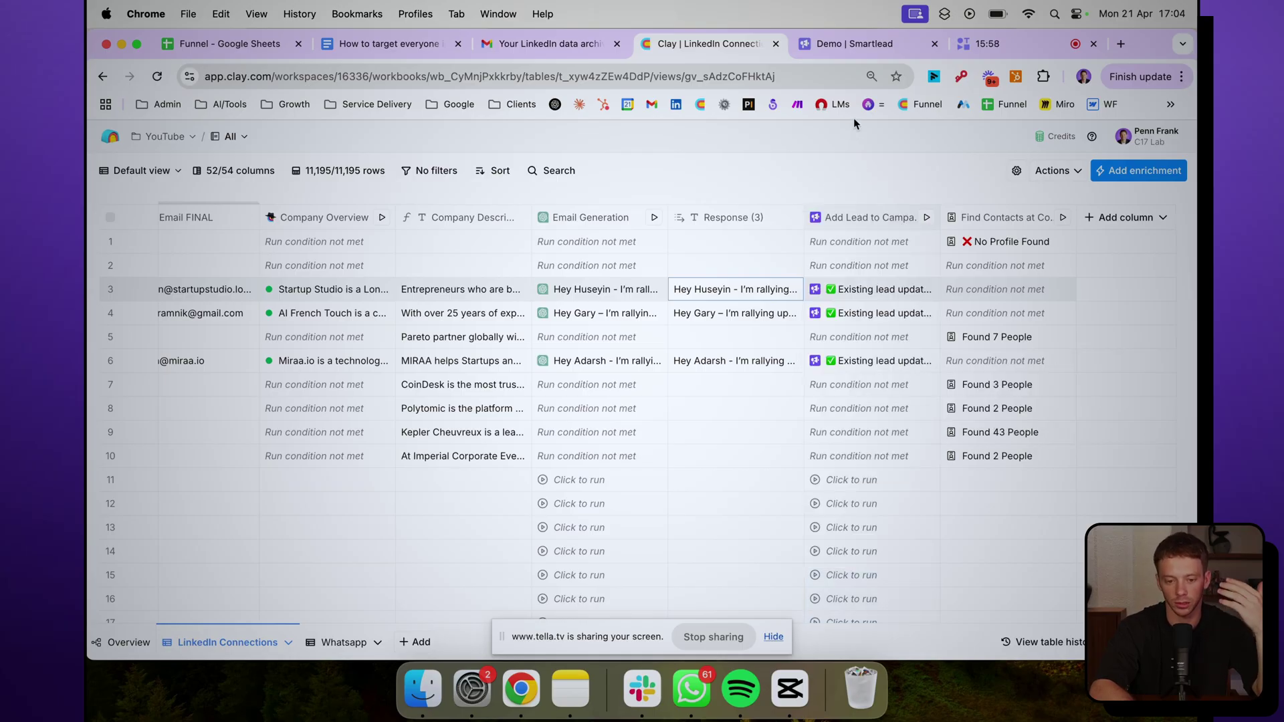